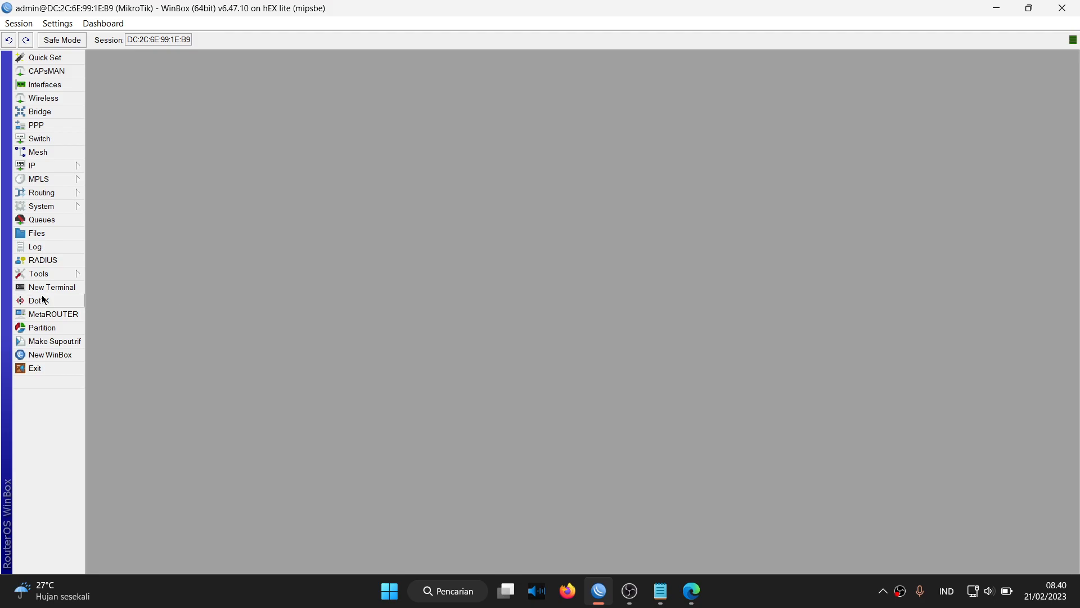
{"action": "left_click", "coordinate": [39, 164]}
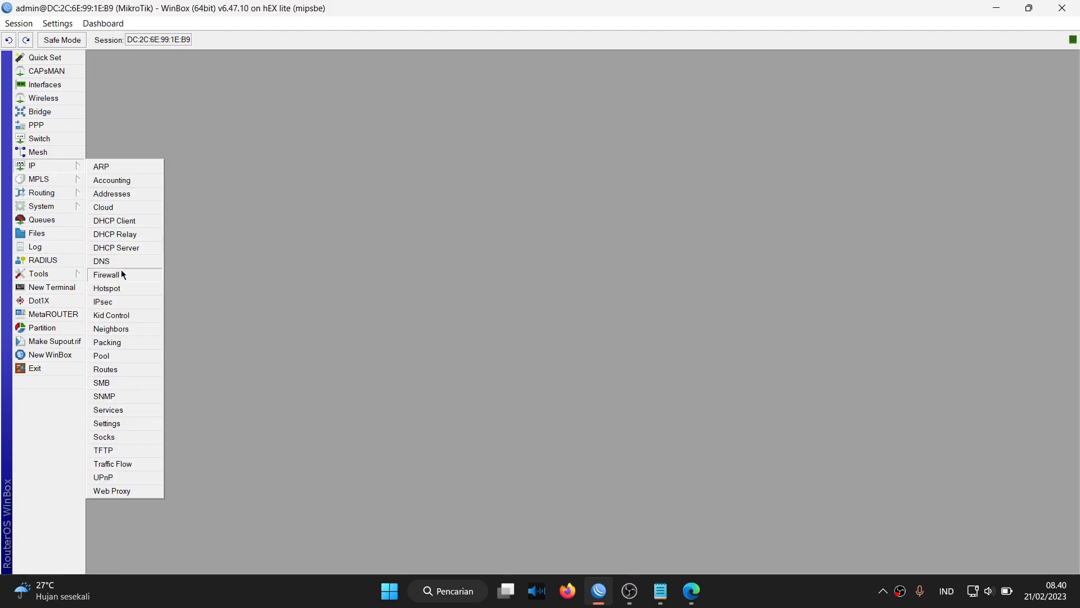
{"action": "left_click", "coordinate": [270, 262]}
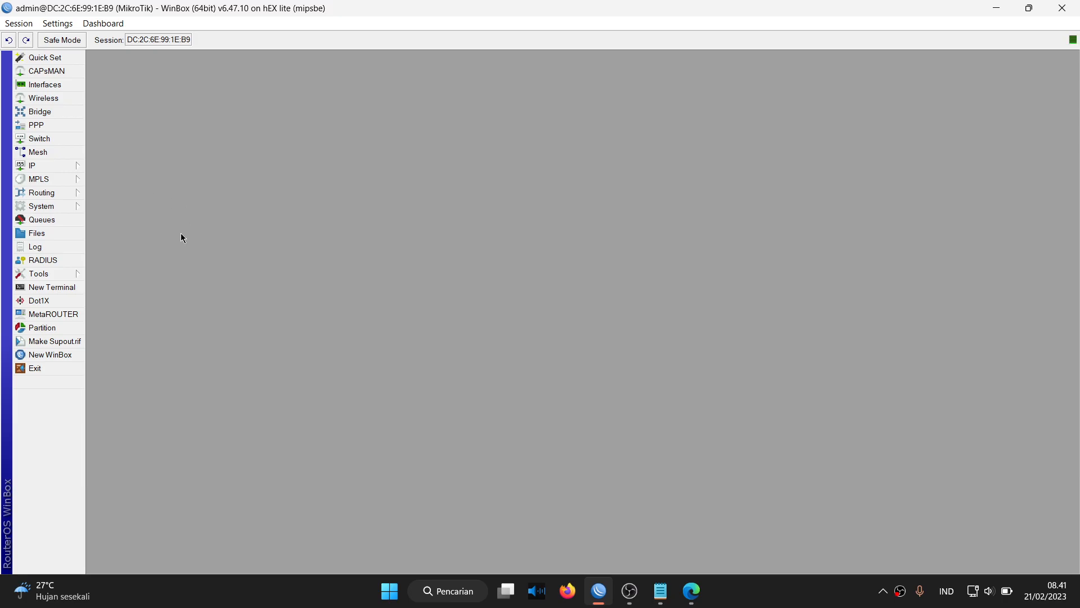
Step: Open the firewall configuration and check the existing NAT rules
{"action": "left_click", "coordinate": [79, 168]}
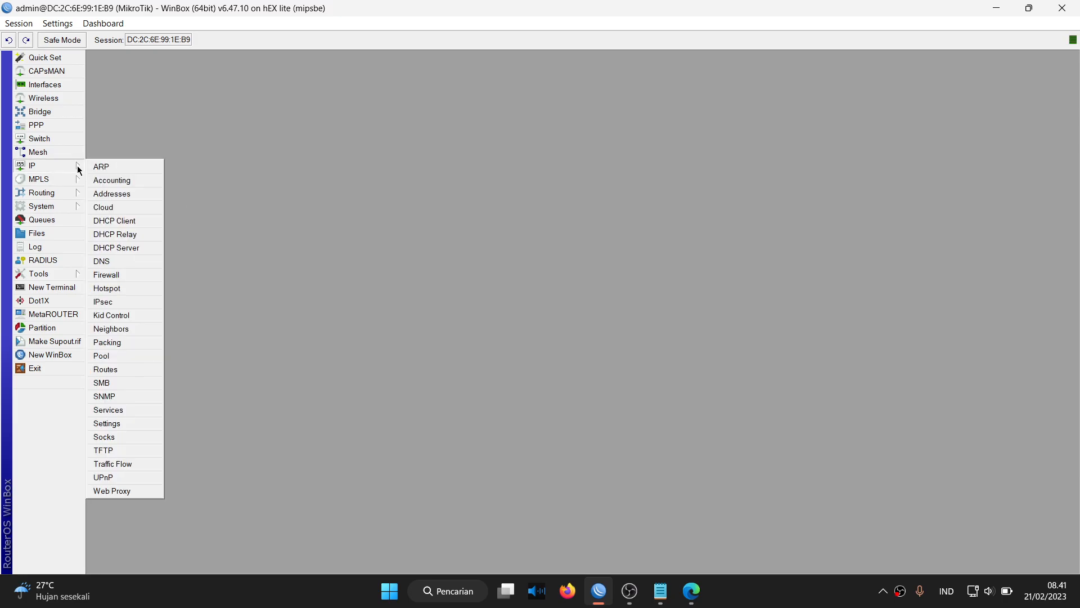
{"action": "left_click", "coordinate": [128, 276]}
{"action": "left_click", "coordinate": [308, 220]}
{"action": "left_click", "coordinate": [330, 220]}
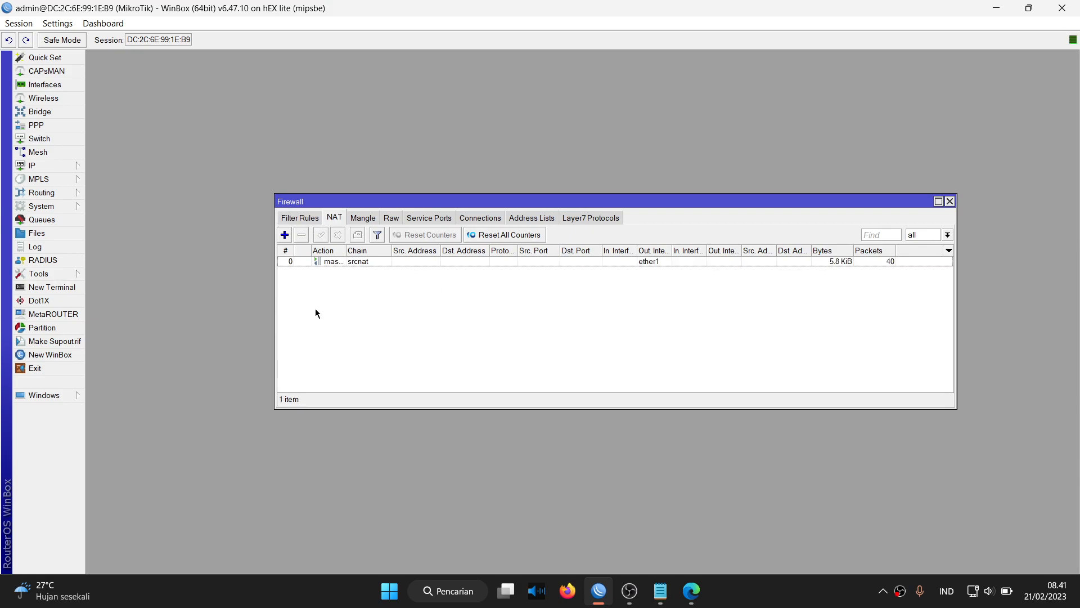
Step: Check the router's IP address list and DHCP client entries, then close both windows
{"action": "left_click", "coordinate": [56, 166]}
{"action": "left_click", "coordinate": [110, 191]}
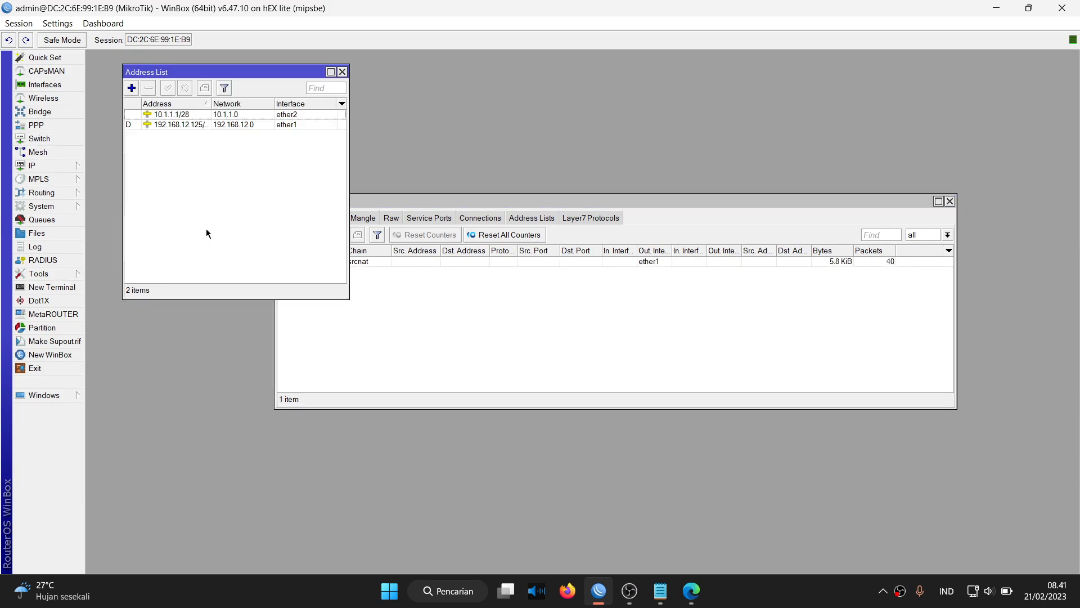
{"action": "left_click", "coordinate": [74, 166]}
{"action": "left_click", "coordinate": [134, 223]}
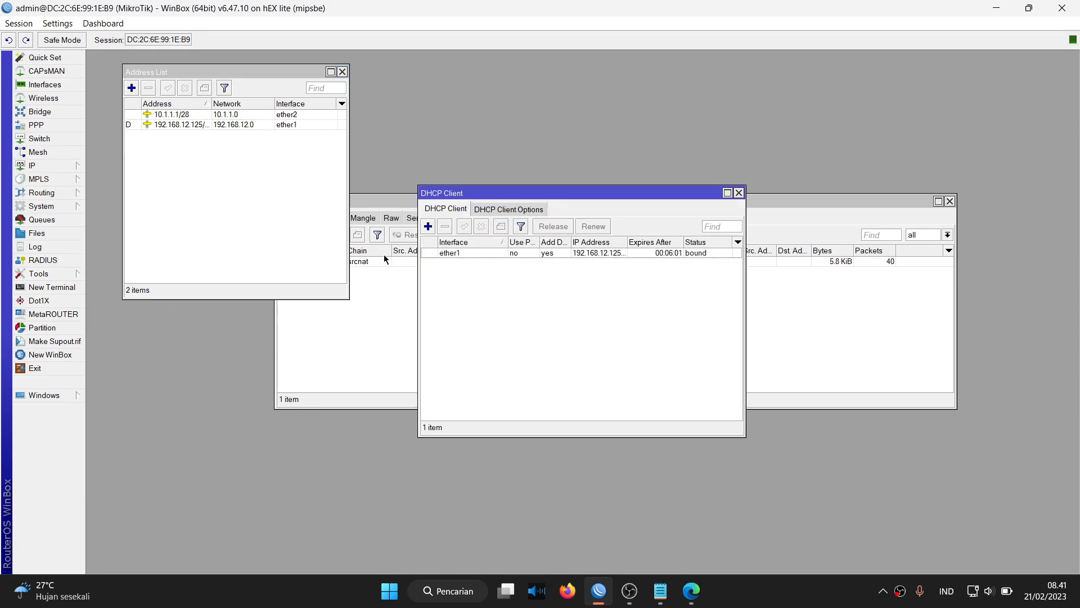
{"action": "left_click", "coordinate": [738, 192]}
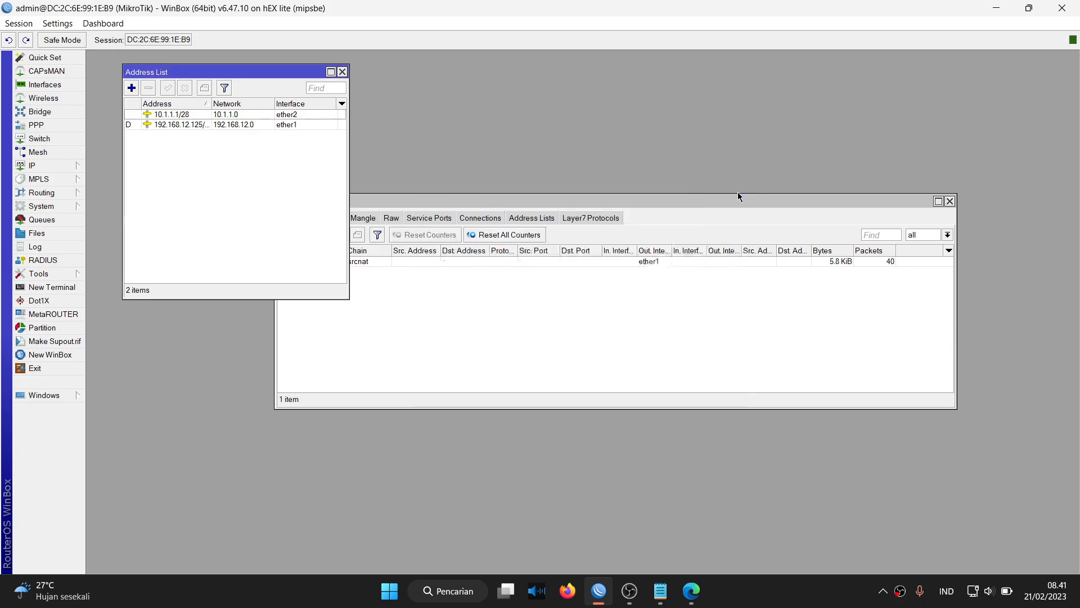
{"action": "left_click", "coordinate": [342, 71]}
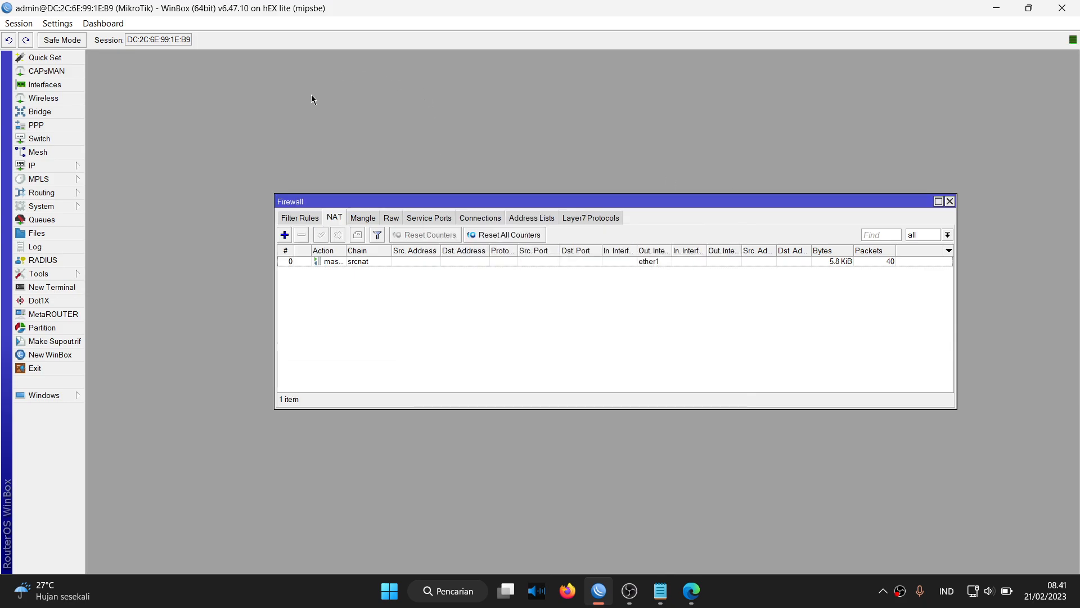
Step: Test the router's internet connection by pinging google.com from a new router terminal, then close the terminal
{"action": "left_click", "coordinate": [70, 288]}
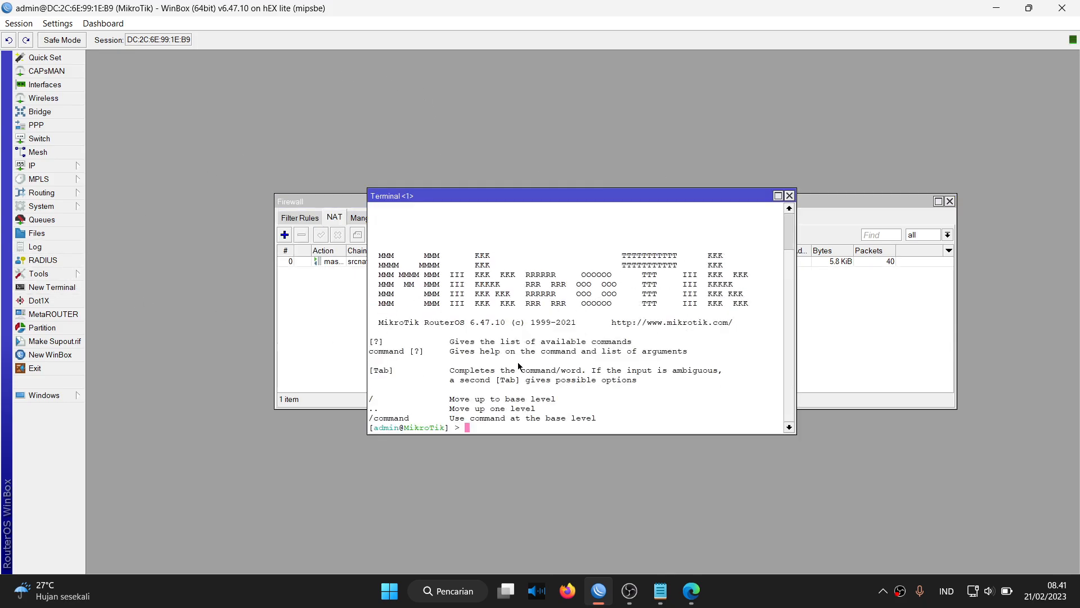
{"action": "type", "text": "pi ng google.com"}
{"action": "key", "text": "Return"}
{"action": "key", "text": "ctrl+c"}
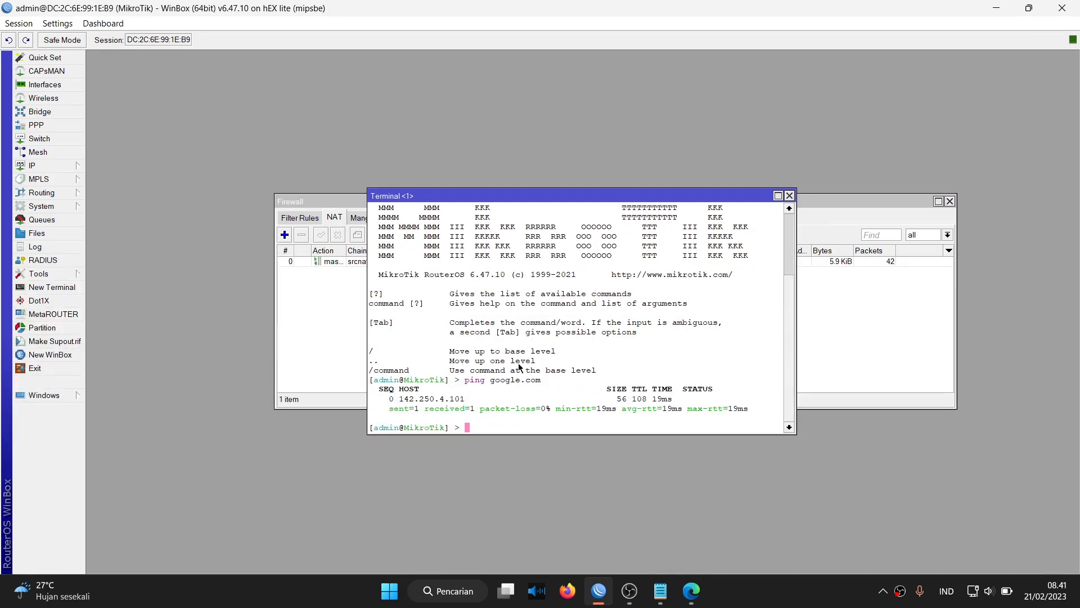
{"action": "left_click_drag", "start_coordinate": [686, 404], "coordinate": [389, 398]}
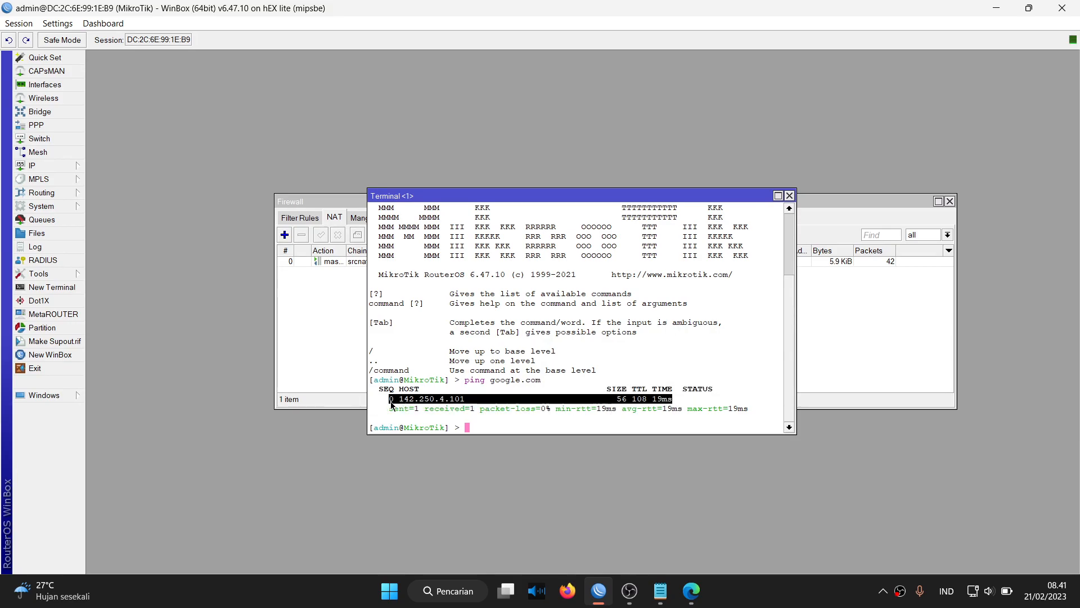
{"action": "left_click", "coordinate": [789, 196]}
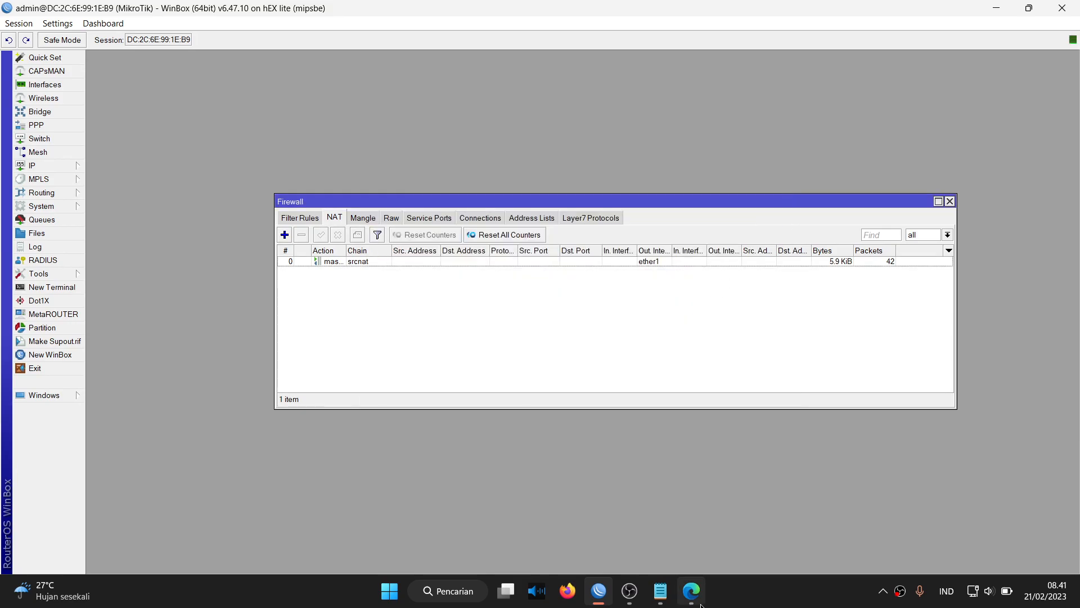
Step: Switch to the Windows Command Prompt, ping google.com from the computer, and close the prompt
{"action": "key", "text": "super+r"}
{"action": "key", "text": "BackSpace"}
{"action": "type", "text": "cmd"}
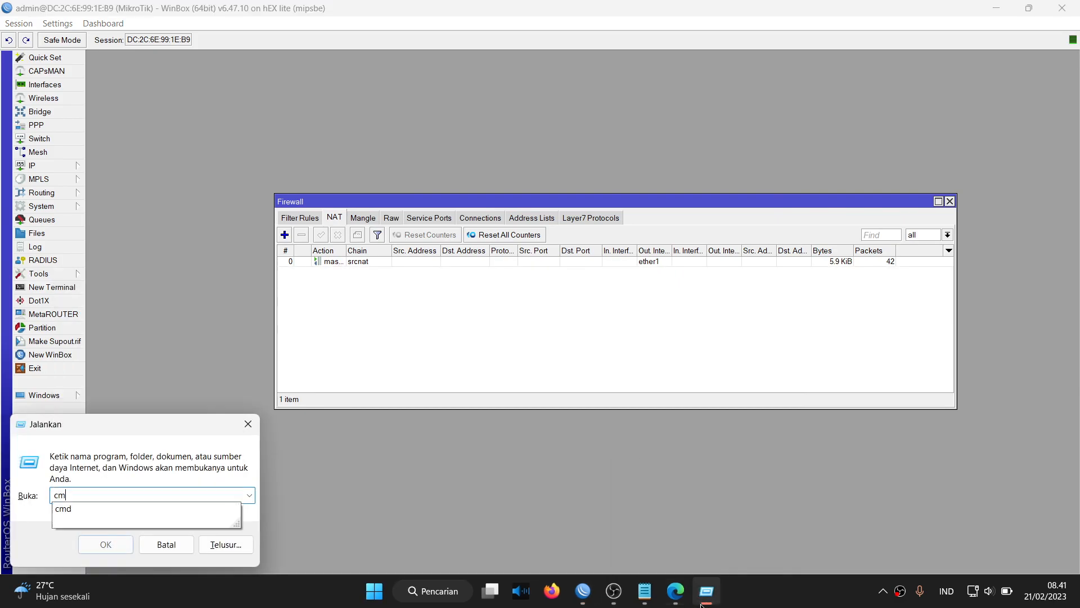
{"action": "key", "text": "Return"}
{"action": "type", "text": "pi"}
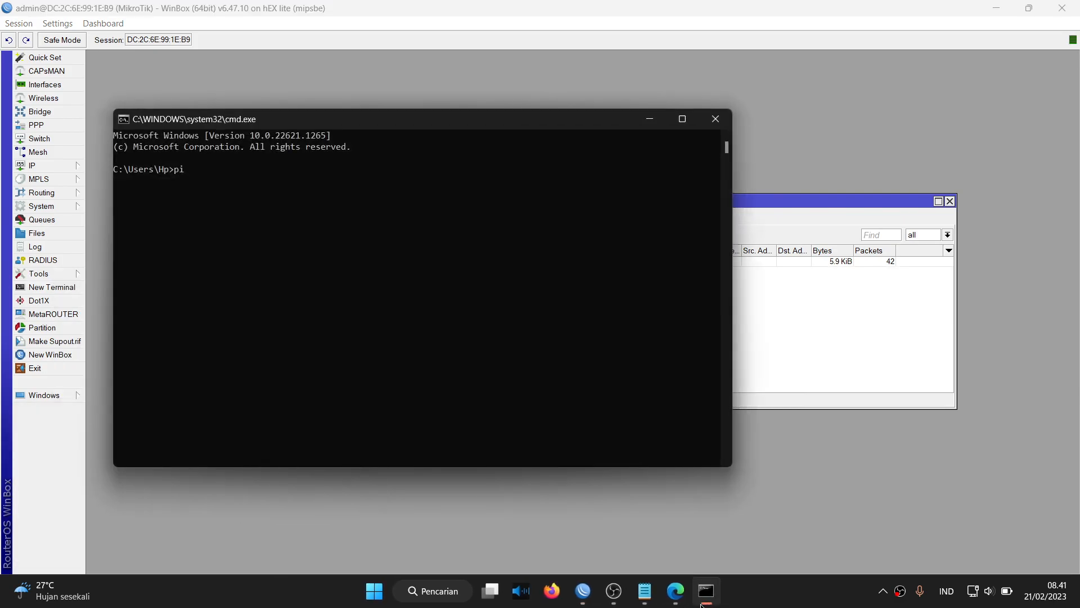
{"action": "type", "text": "ng google.com"}
{"action": "key", "text": "Return"}
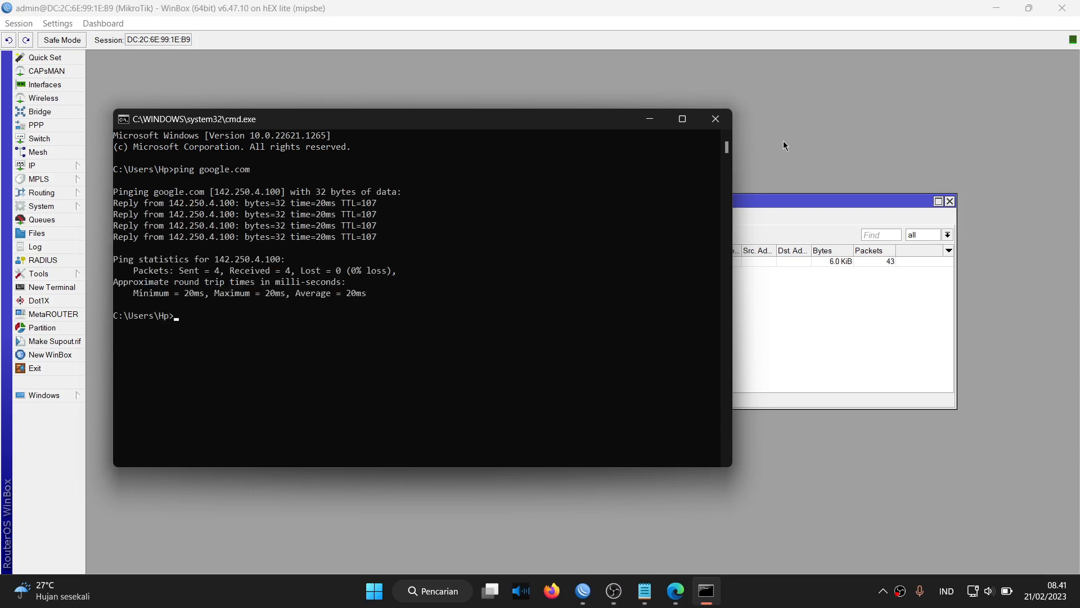
{"action": "left_click", "coordinate": [716, 118]}
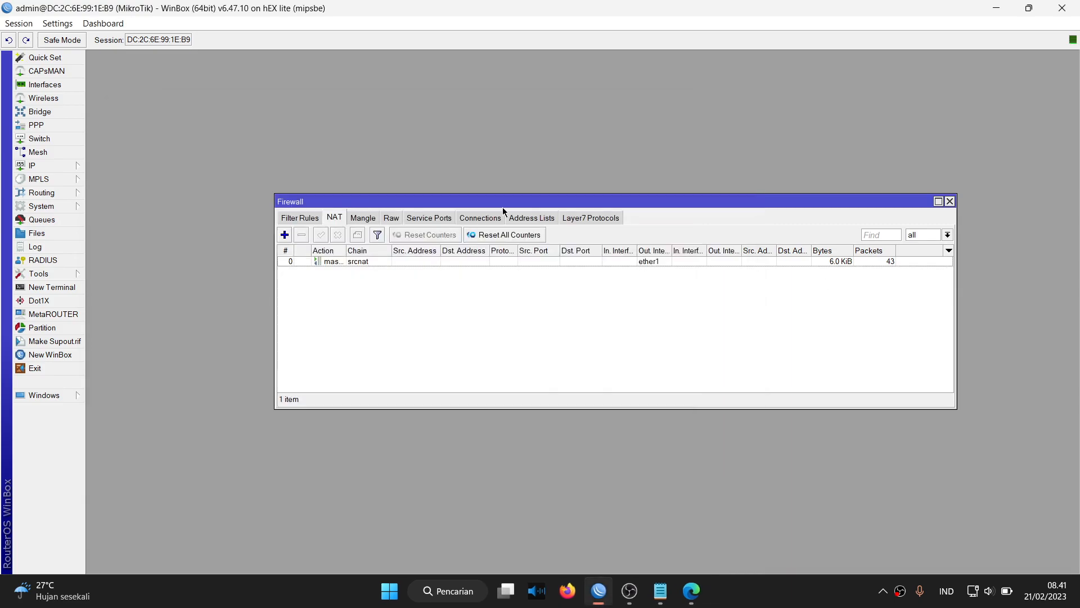
Step: Examine the firewall's Filter Rules, Raw and Address Lists sections for existing entries
{"action": "left_click", "coordinate": [528, 219]}
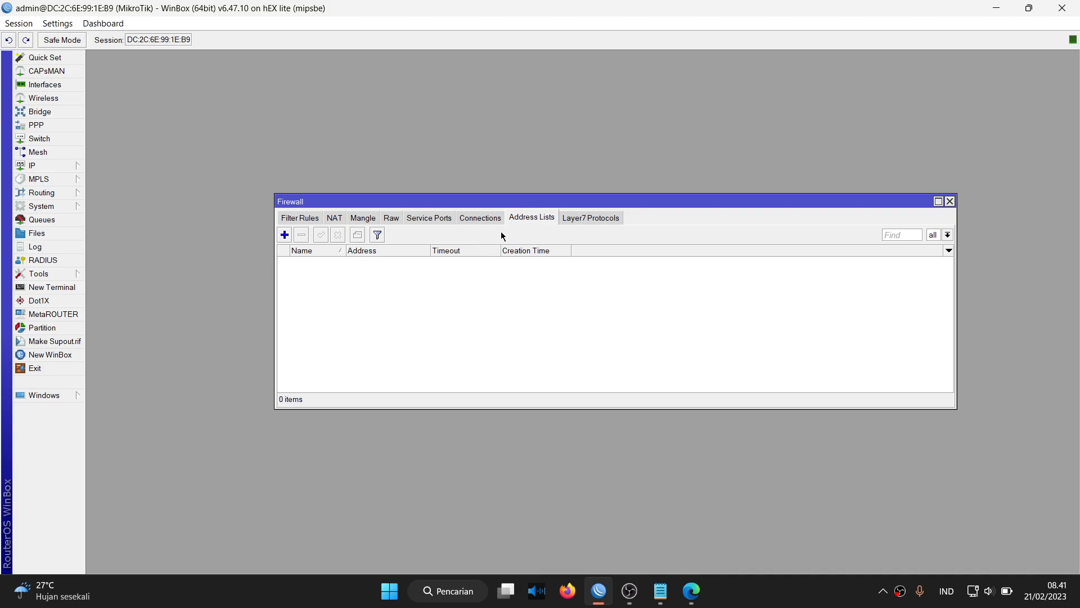
{"action": "left_click", "coordinate": [392, 217]}
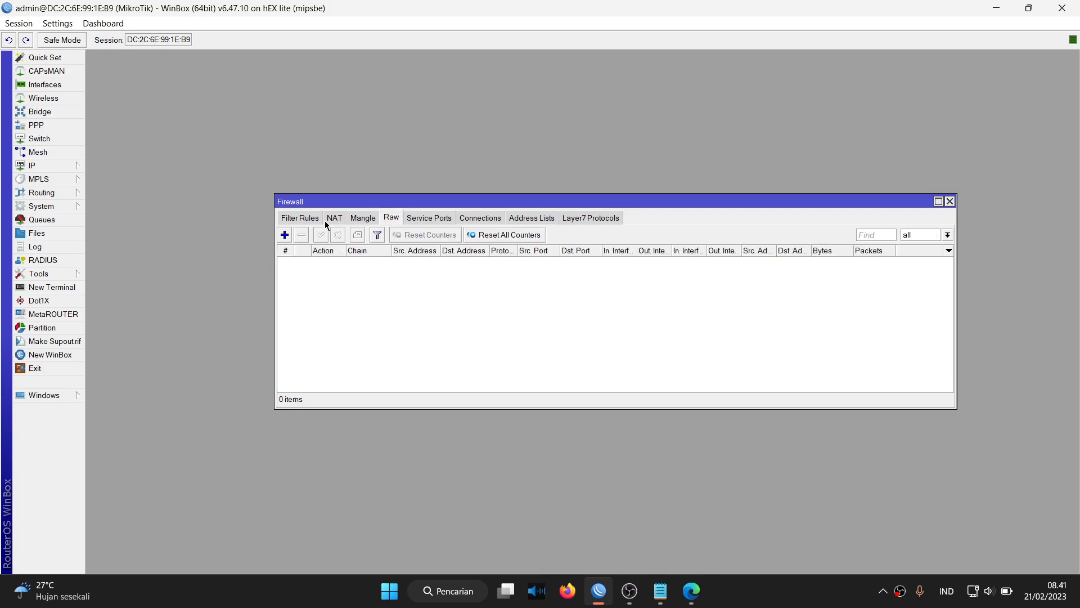
{"action": "left_click", "coordinate": [309, 221]}
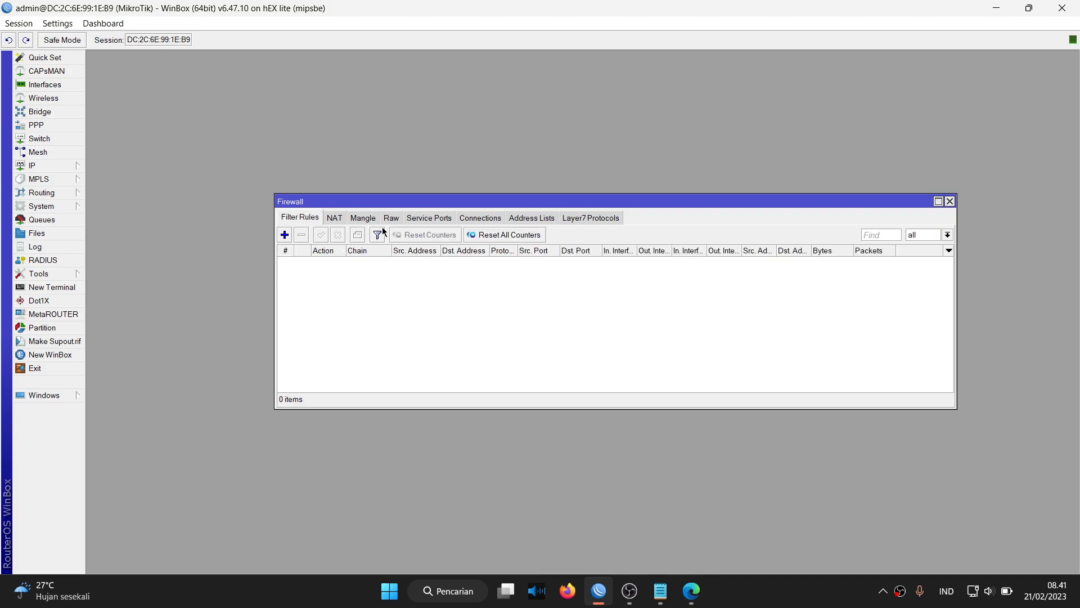
{"action": "left_click", "coordinate": [392, 219]}
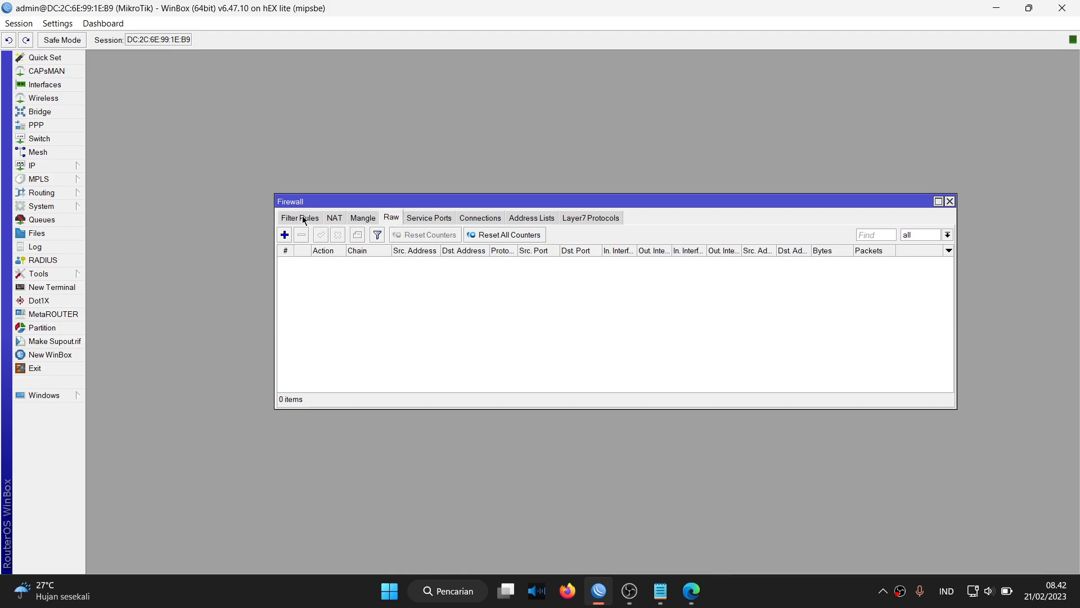
{"action": "left_click", "coordinate": [304, 221]}
{"action": "left_click", "coordinate": [393, 218]}
{"action": "left_click", "coordinate": [314, 221]}
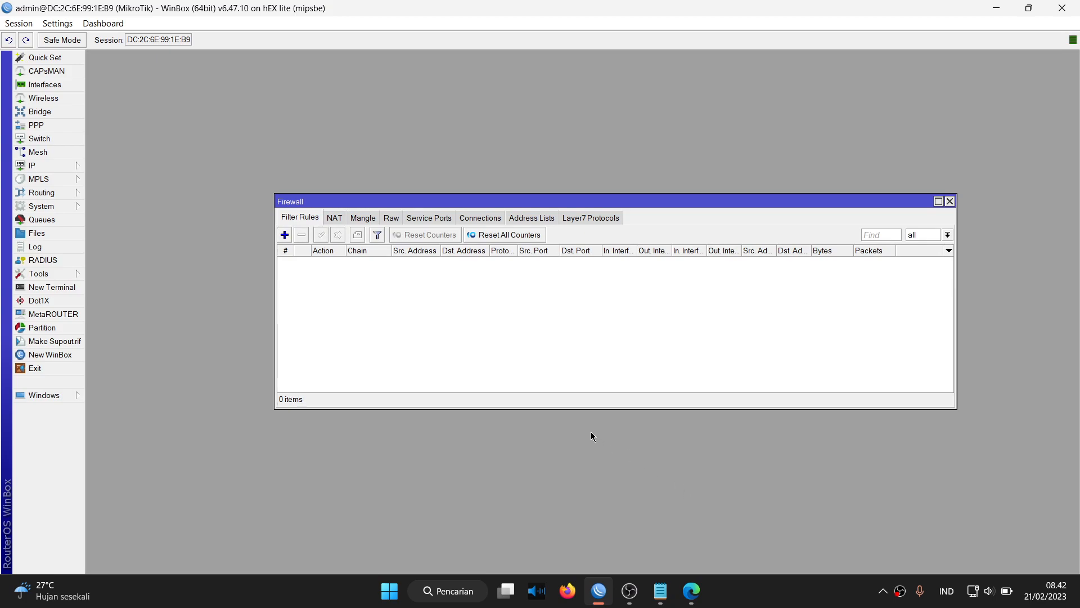
{"action": "left_click", "coordinate": [544, 217]}
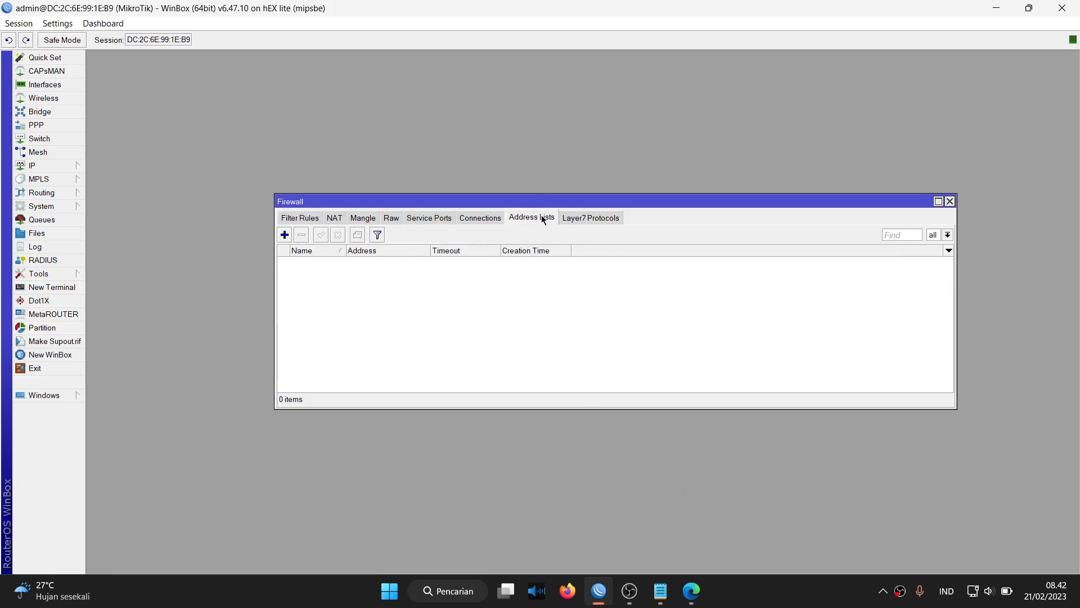
{"action": "left_click", "coordinate": [292, 217]}
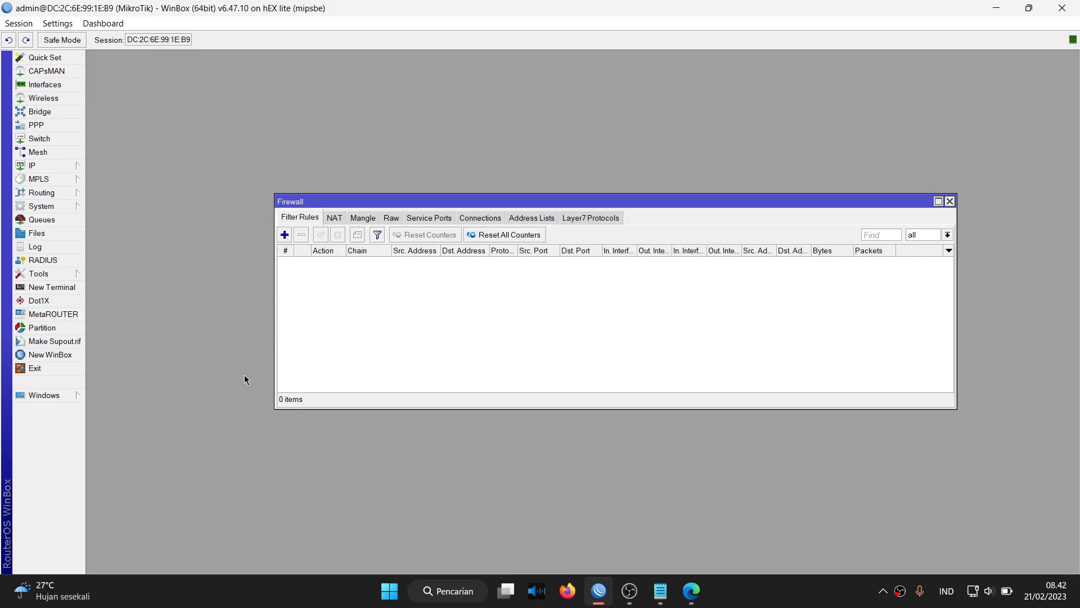
{"action": "left_click", "coordinate": [519, 218]}
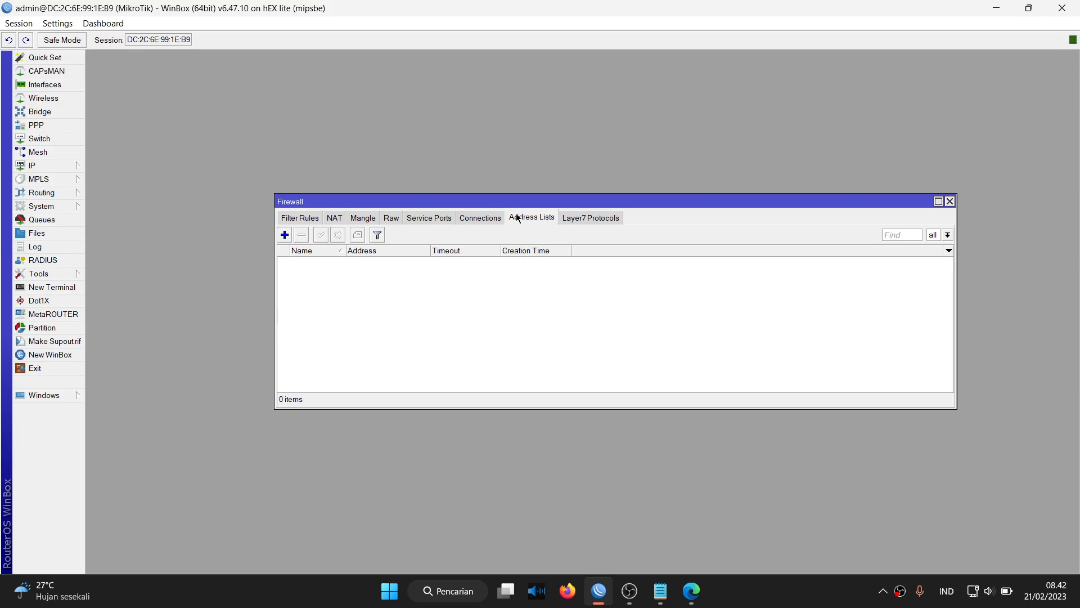
{"action": "left_click", "coordinate": [392, 219]}
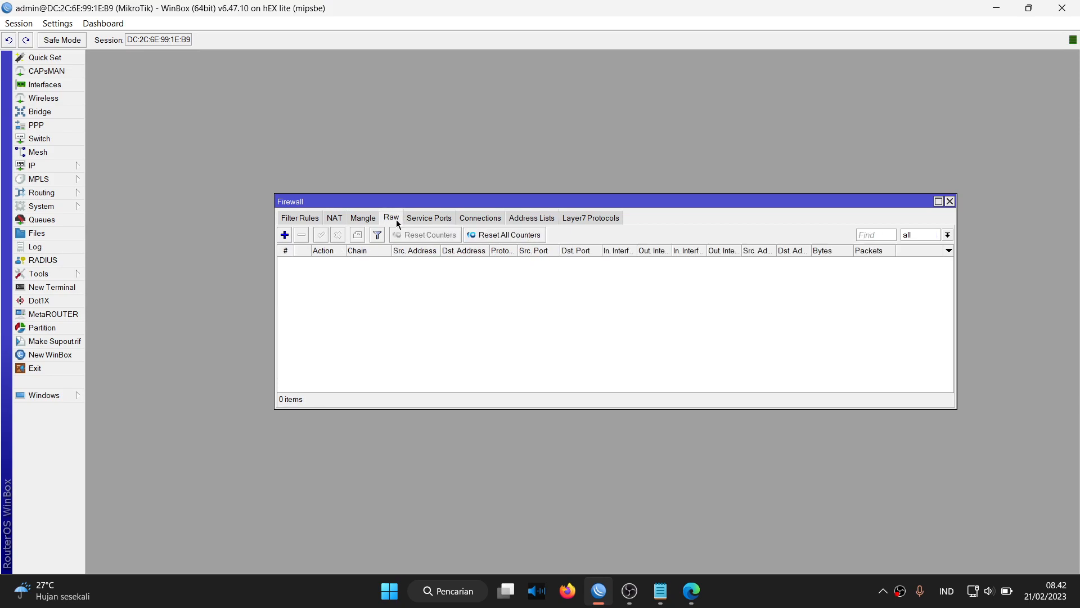
{"action": "left_click", "coordinate": [535, 220]}
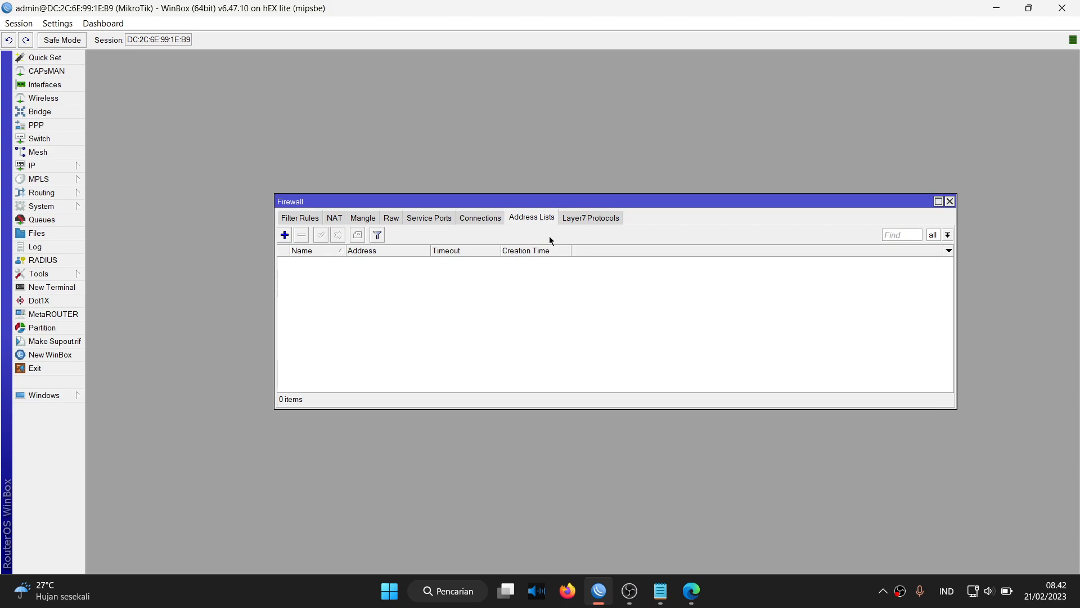
{"action": "left_click", "coordinate": [311, 219]}
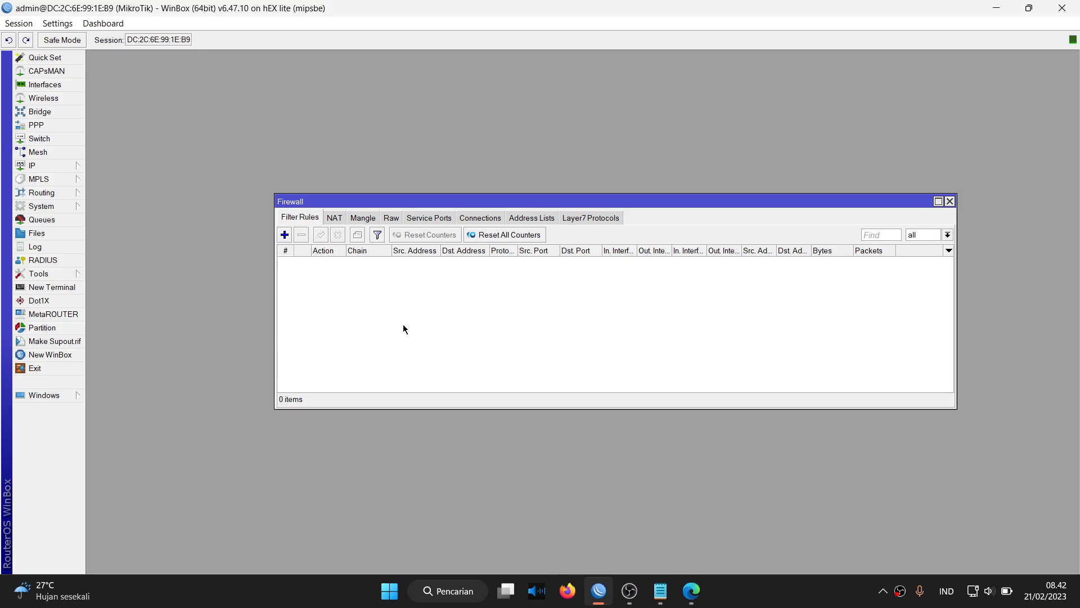
{"action": "left_click", "coordinate": [528, 218]}
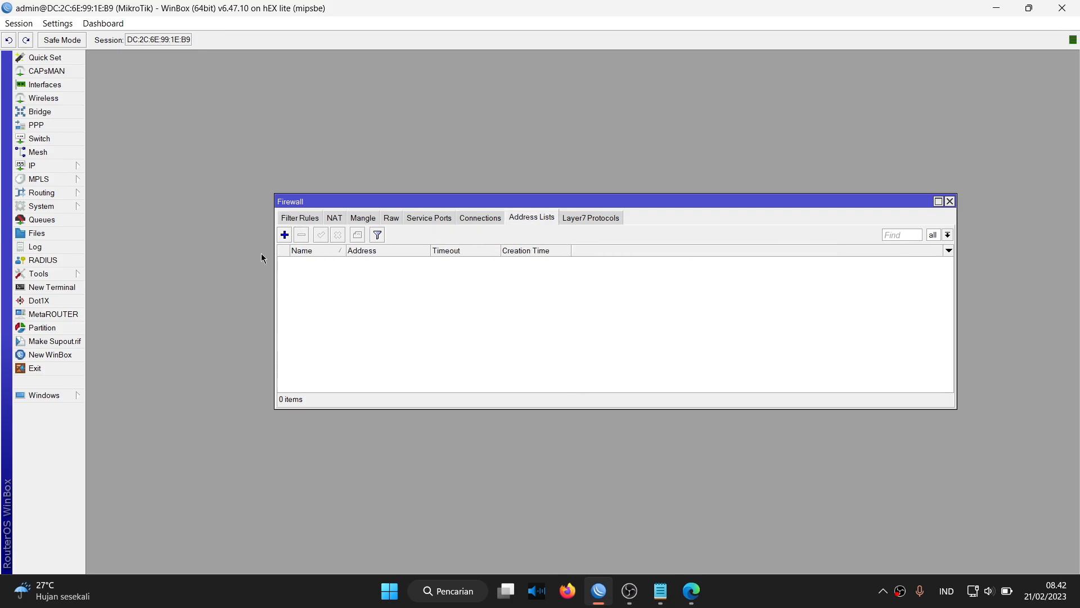
Step: Check the router's IP addresses and the network ranges assigned to ether1 and ether2
{"action": "left_click", "coordinate": [63, 165]}
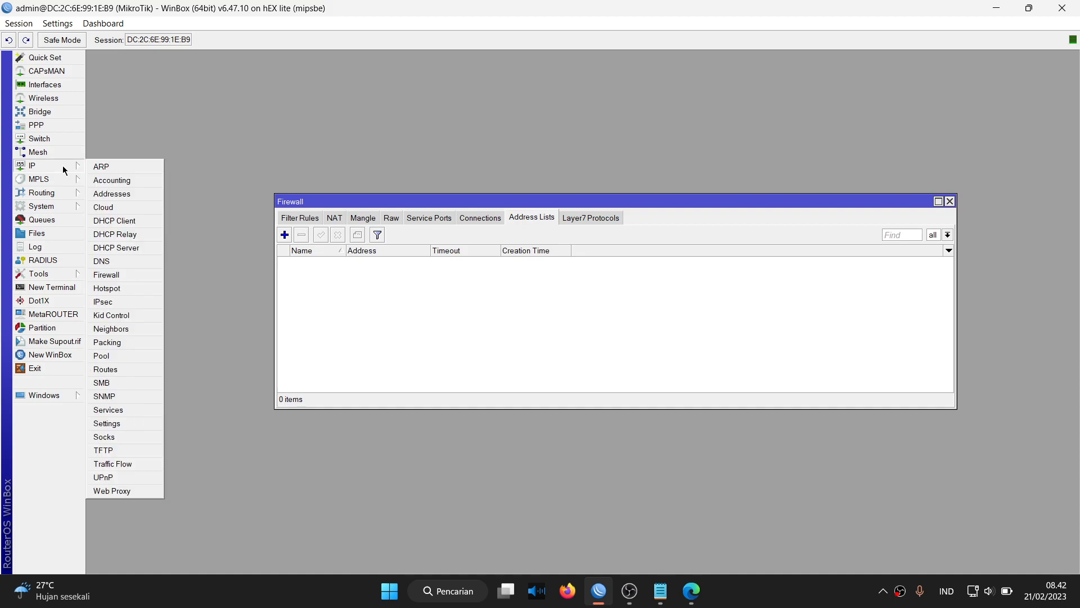
{"action": "left_click", "coordinate": [97, 189]}
{"action": "left_click", "coordinate": [208, 114]}
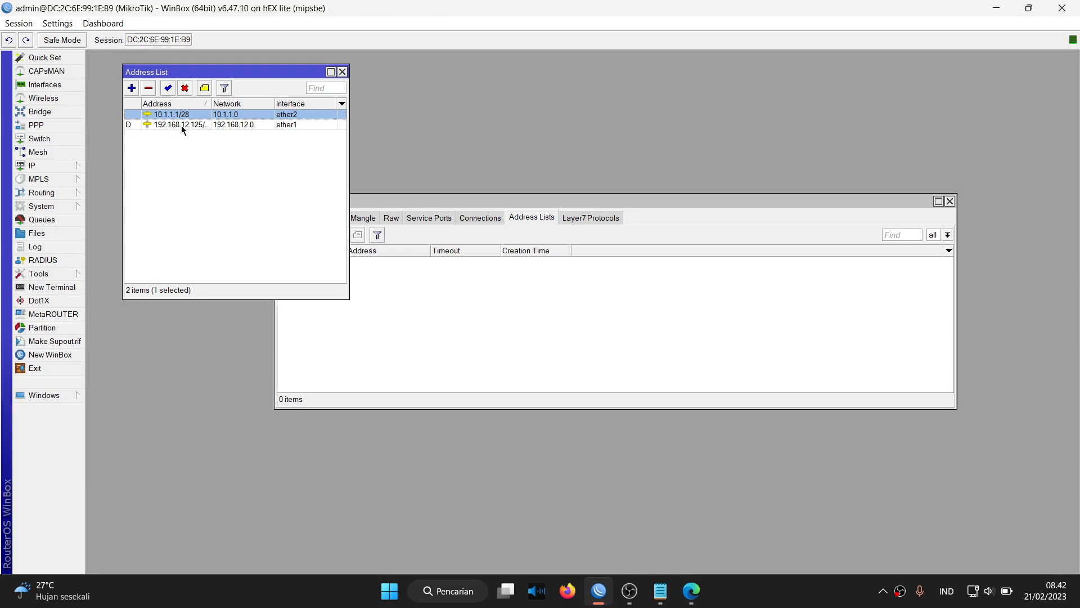
{"action": "mouse_move", "coordinate": [189, 126]}
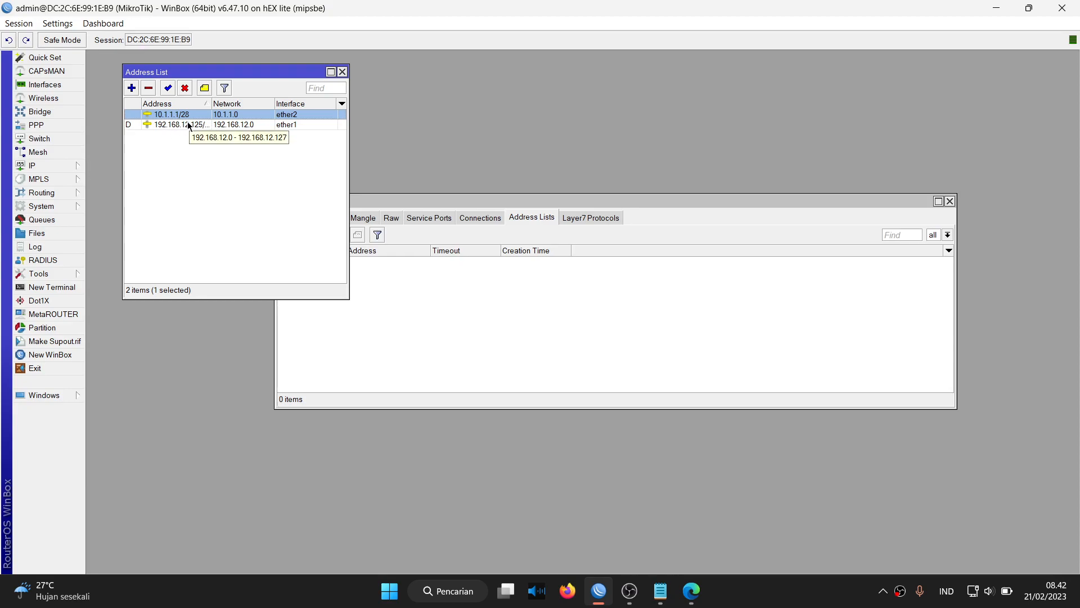
{"action": "left_click", "coordinate": [163, 158]}
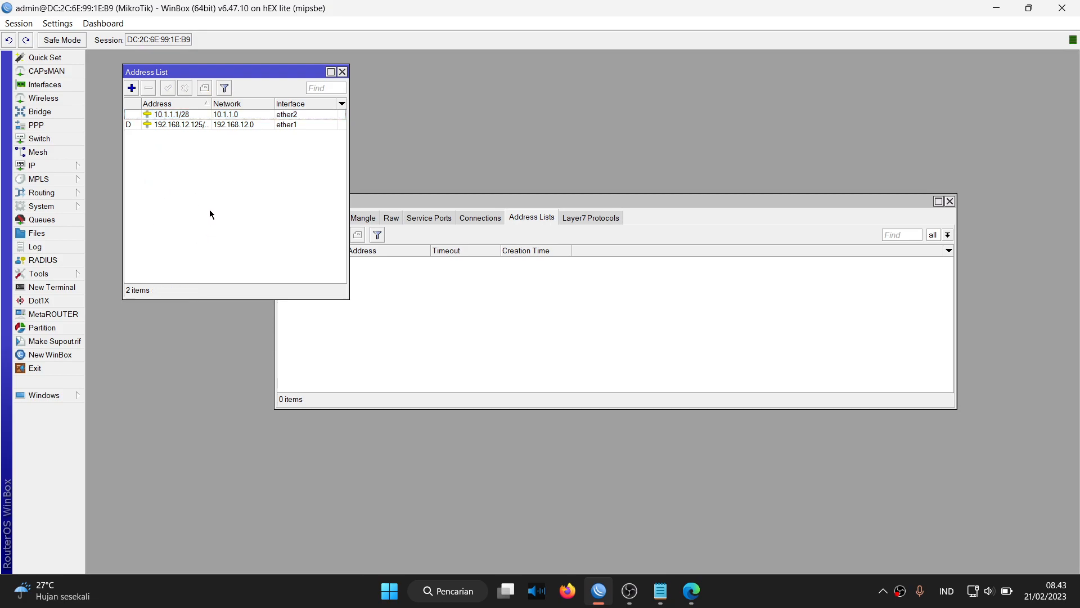
Step: Add a firewall address list entry named Lan with the address 10.1.1.0/28
{"action": "left_click", "coordinate": [449, 330]}
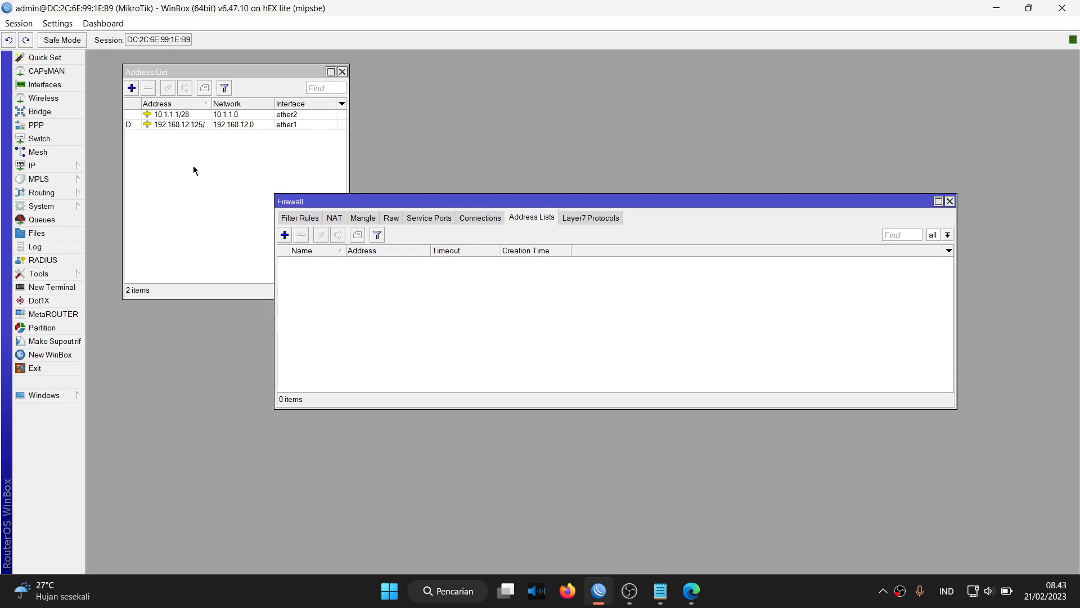
{"action": "left_click", "coordinate": [284, 235]}
{"action": "type", "text": "Lan"}
{"action": "key", "text": "Tab"}
{"action": "key", "text": "BackSpace"}
{"action": "type", "text": "10.1"}
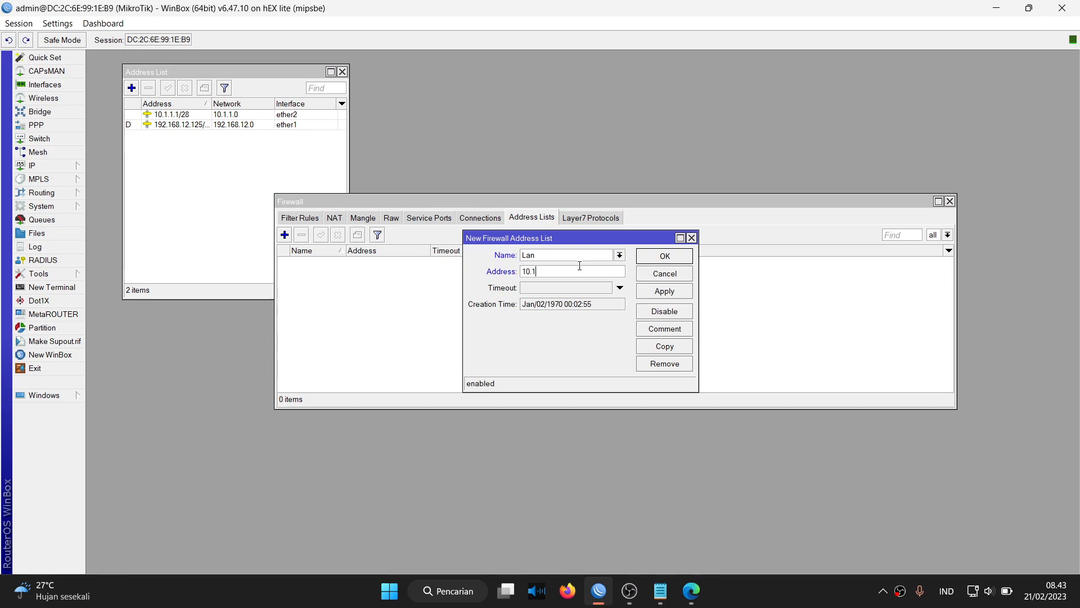
{"action": "type", "text": ".1.1/28"}
{"action": "key", "text": "BackSpace"}
{"action": "type", "text": "0"}
{"action": "left_click_drag", "start_coordinate": [572, 271], "coordinate": [500, 276]}
{"action": "left_click_drag", "start_coordinate": [572, 271], "coordinate": [515, 273]}
{"action": "left_click", "coordinate": [663, 291]}
{"action": "left_click", "coordinate": [665, 256]}
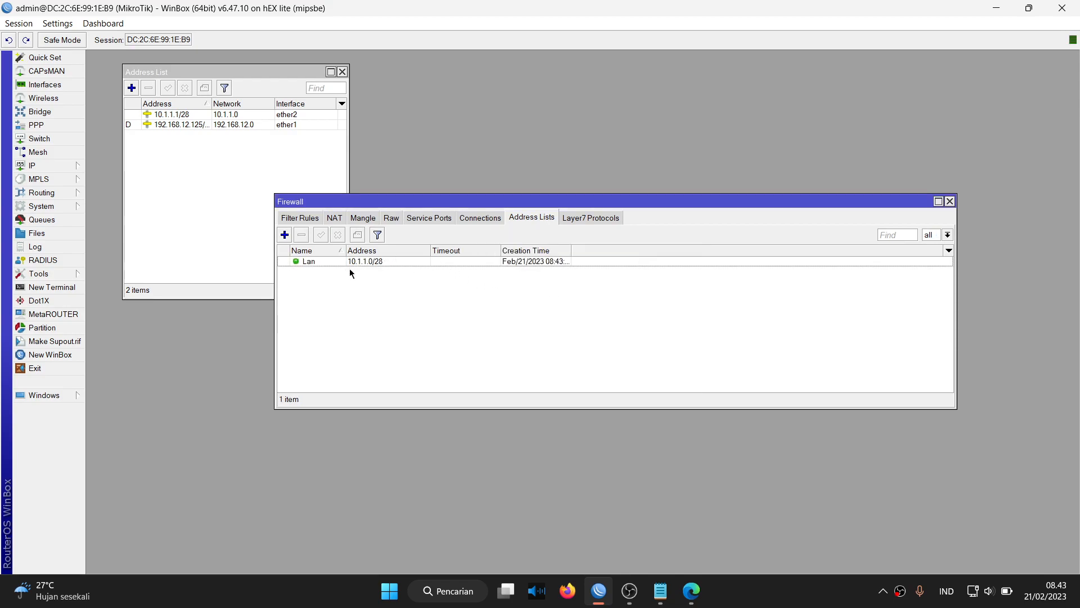
Step: Start a new raw firewall rule on the prerouting chain
{"action": "left_click", "coordinate": [403, 264]}
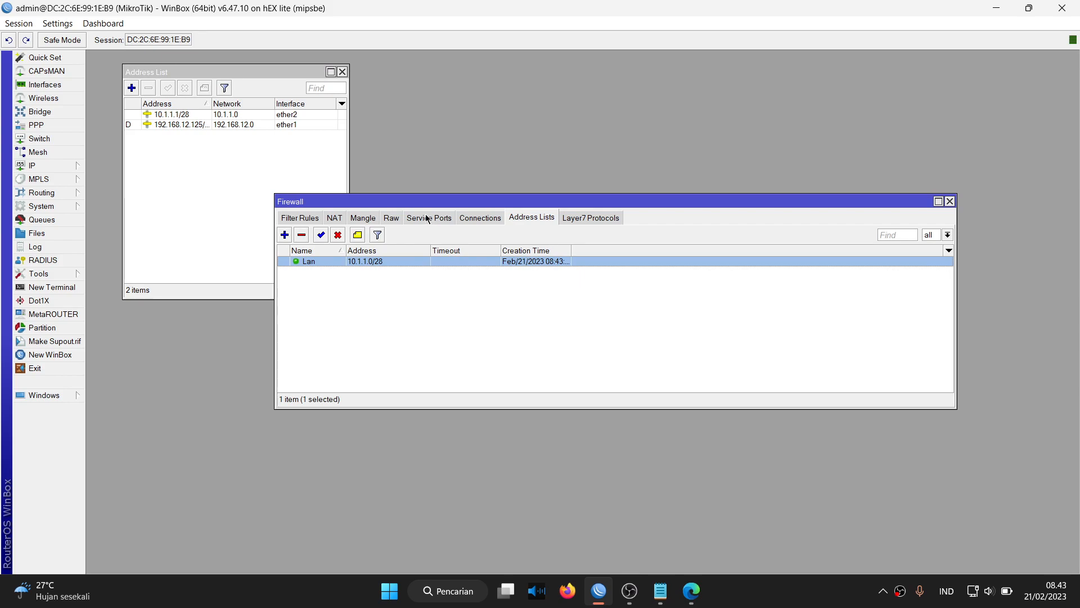
{"action": "left_click", "coordinate": [390, 221]}
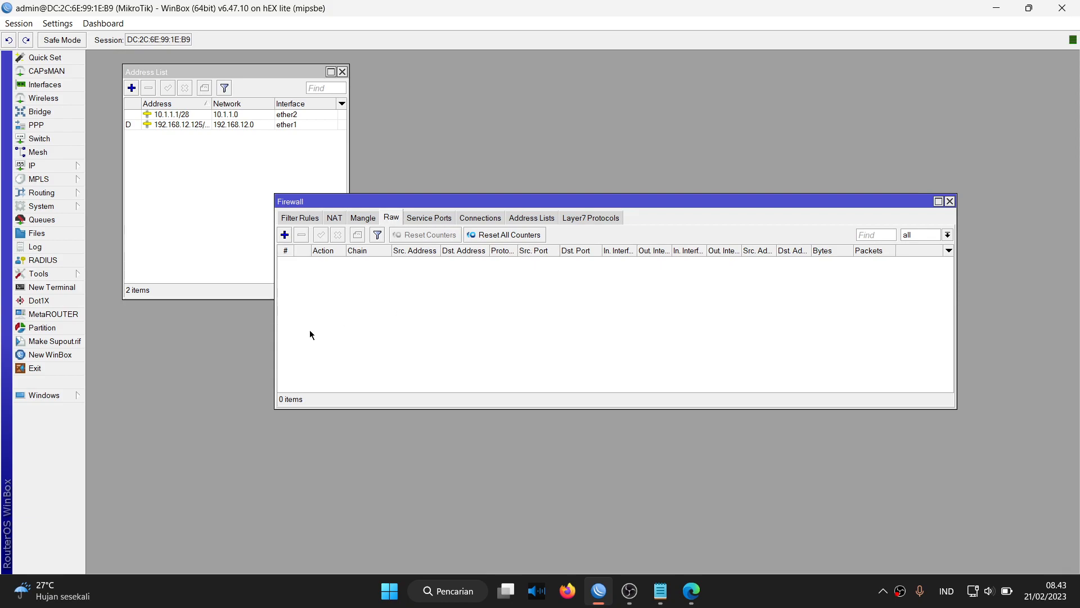
{"action": "left_click", "coordinate": [284, 235]}
{"action": "left_click", "coordinate": [477, 195]}
{"action": "left_click_drag", "start_coordinate": [644, 214], "coordinate": [519, 216]}
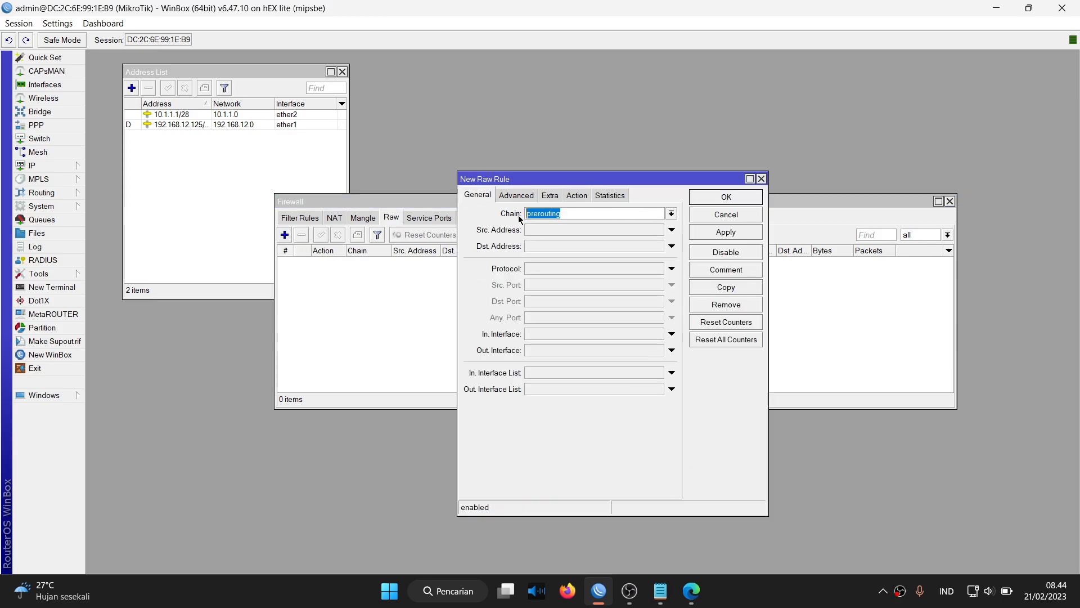
{"action": "left_click", "coordinate": [559, 214]}
{"action": "left_click", "coordinate": [516, 195]}
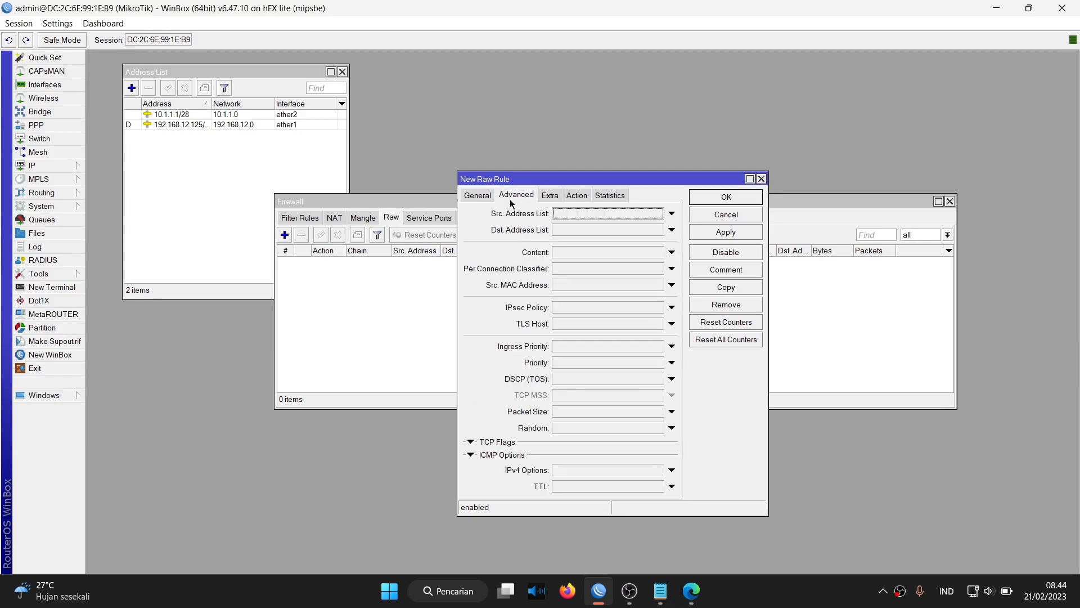
Step: Match the raw rule to source address list Lan and to any destination not in address list Lan
{"action": "left_click", "coordinate": [569, 215]}
{"action": "left_click", "coordinate": [659, 215]}
{"action": "left_click", "coordinate": [619, 225]}
{"action": "left_click", "coordinate": [651, 230]}
{"action": "left_click", "coordinate": [658, 230]}
{"action": "left_click", "coordinate": [645, 243]}
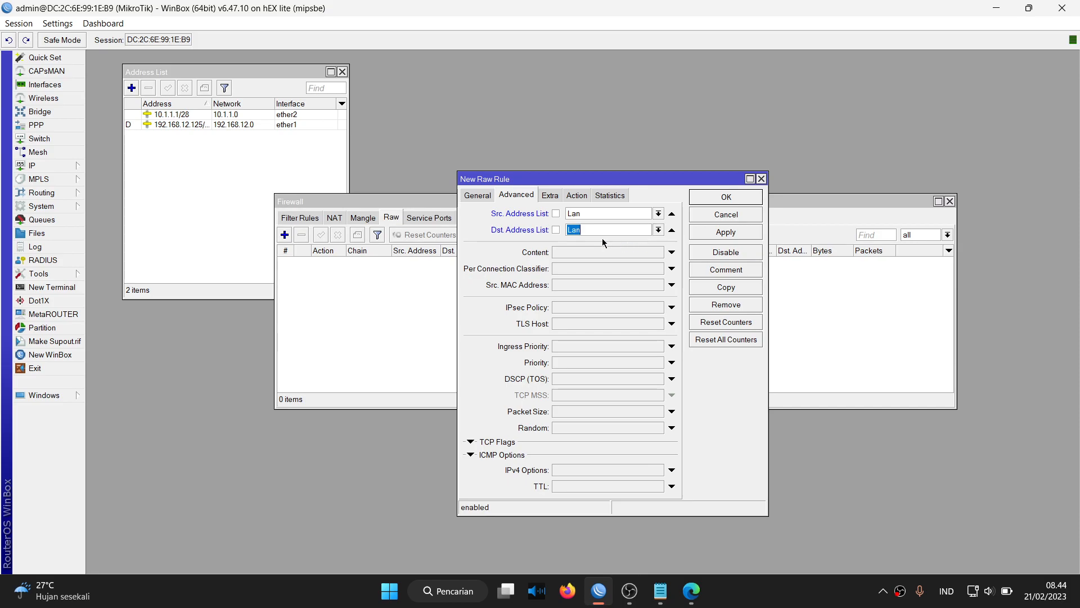
{"action": "left_click", "coordinate": [556, 229]}
Step: Set the raw rule's content match to .instagram.com
{"action": "left_click", "coordinate": [598, 254]}
{"action": "type", "text": ".instagram"}
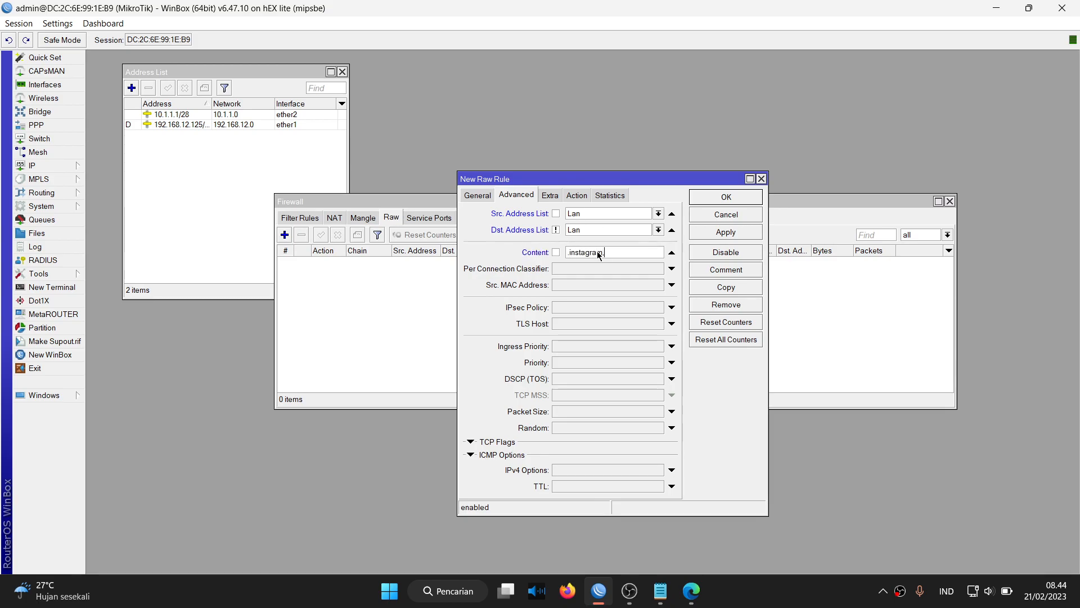
{"action": "type", "text": ".com"}
{"action": "left_click", "coordinate": [549, 195]}
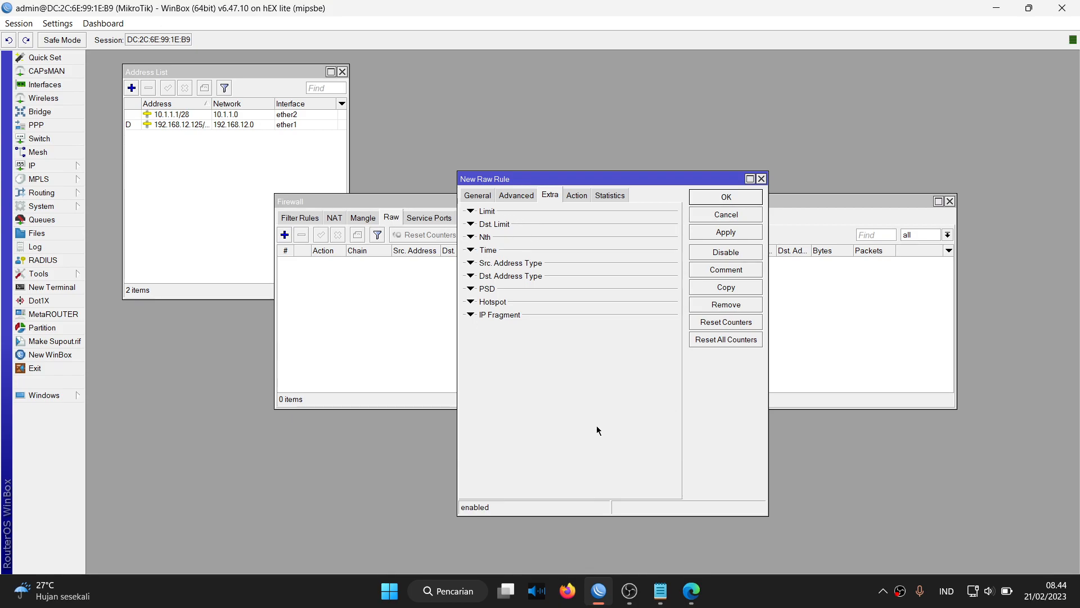
Step: Make the raw rule add destinations to an address list named Instagram with a timeout of 1d 0:0:0
{"action": "left_click", "coordinate": [576, 195]}
{"action": "left_click", "coordinate": [571, 213]}
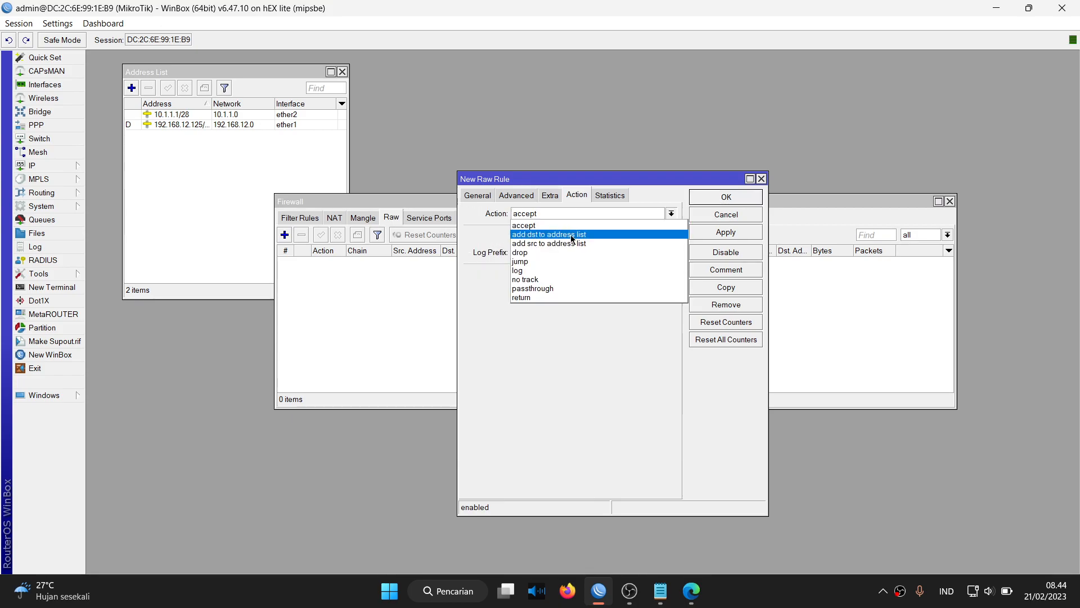
{"action": "left_click", "coordinate": [573, 234]}
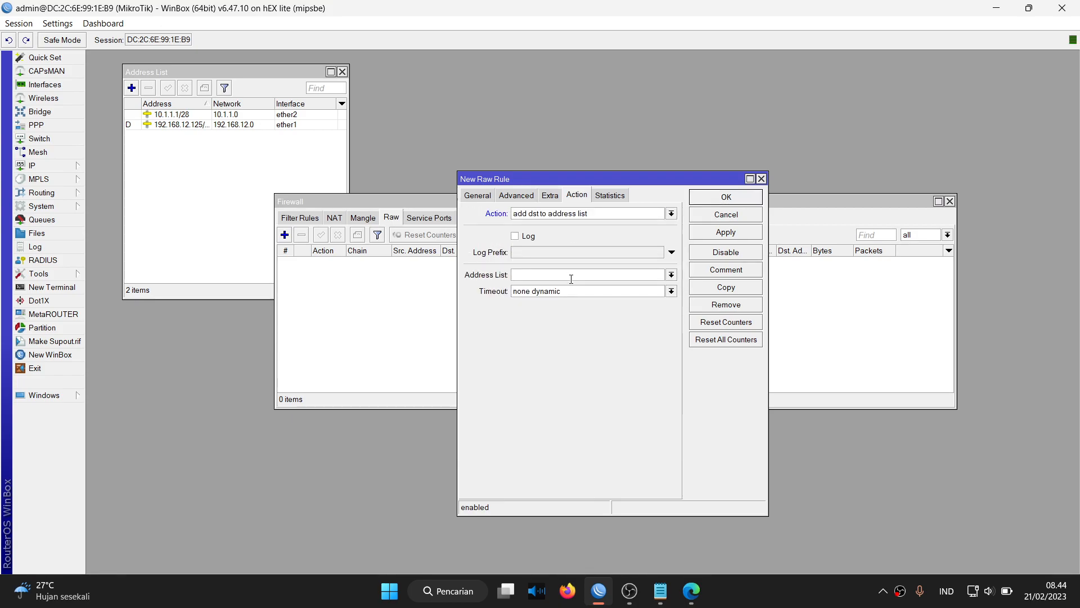
{"action": "left_click", "coordinate": [571, 279]}
{"action": "type", "text": "Instagram"}
{"action": "triple_click", "coordinate": [576, 291]}
{"action": "key", "text": "BackSpace"}
{"action": "type", "text": "0:0:0"}
{"action": "key", "text": "Home"}
{"action": "type", "text": "1d"}
Step: Add the comment Instagram to the raw rule and apply it
{"action": "left_click", "coordinate": [707, 270]}
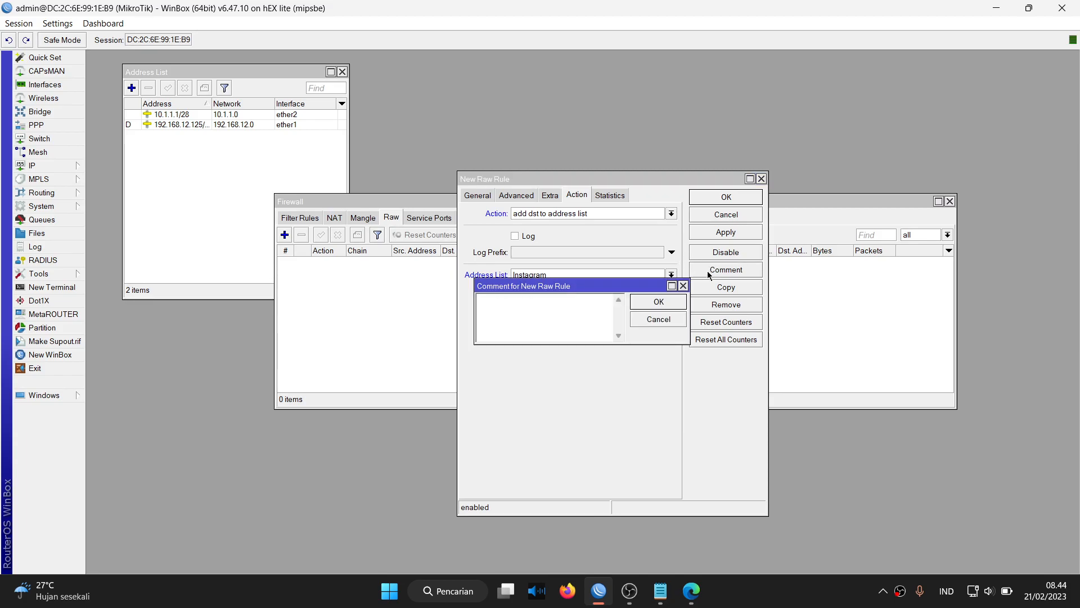
{"action": "type", "text": "Insstagram"}
{"action": "key", "text": "Return"}
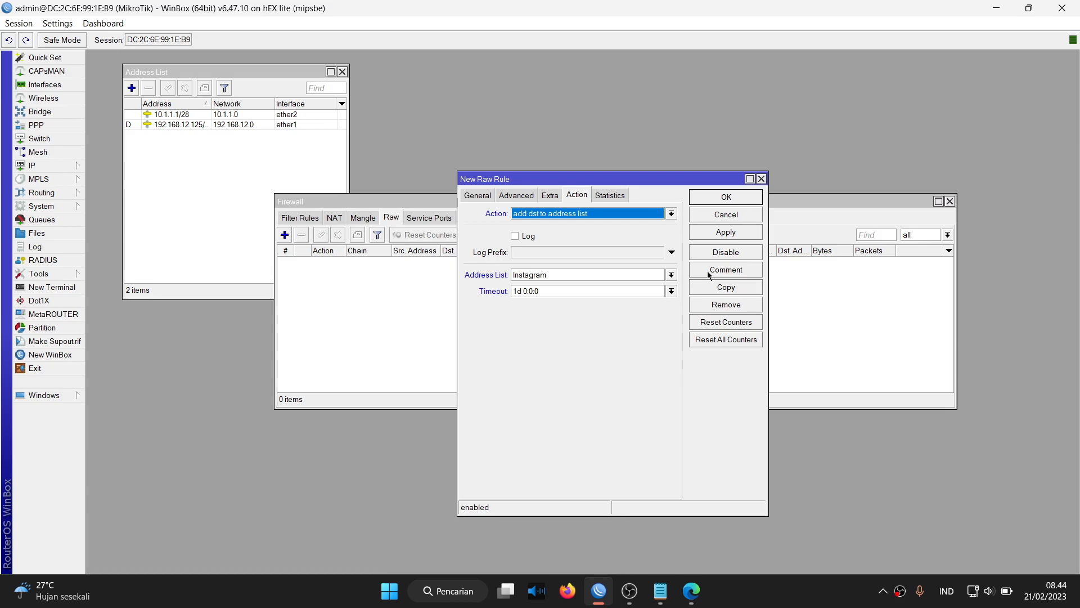
{"action": "left_click", "coordinate": [711, 233]}
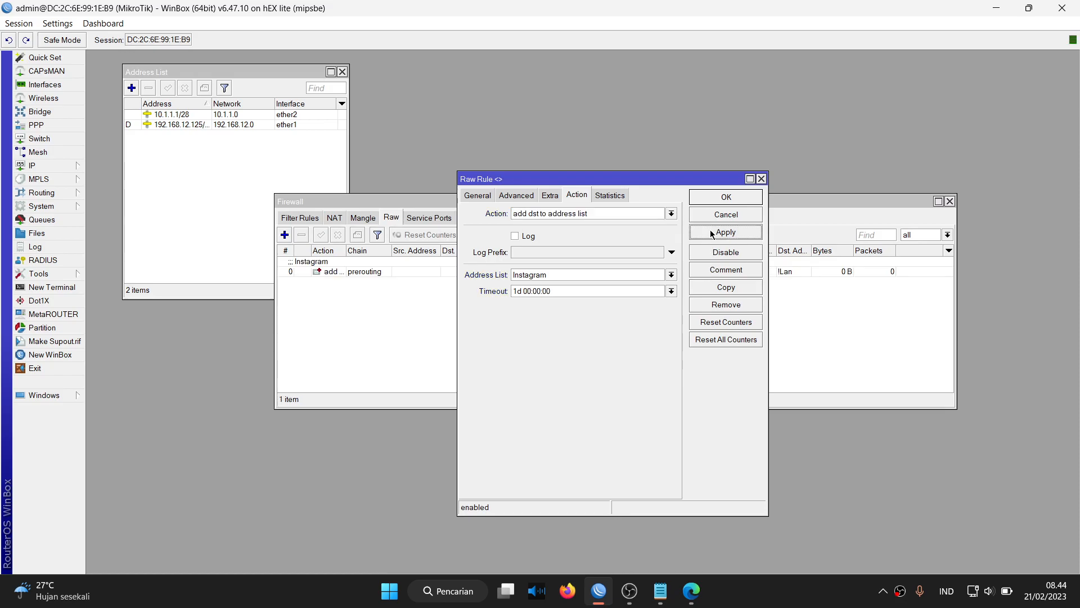
{"action": "left_click_drag", "start_coordinate": [581, 291], "coordinate": [384, 291]}
{"action": "left_click", "coordinate": [703, 273]}
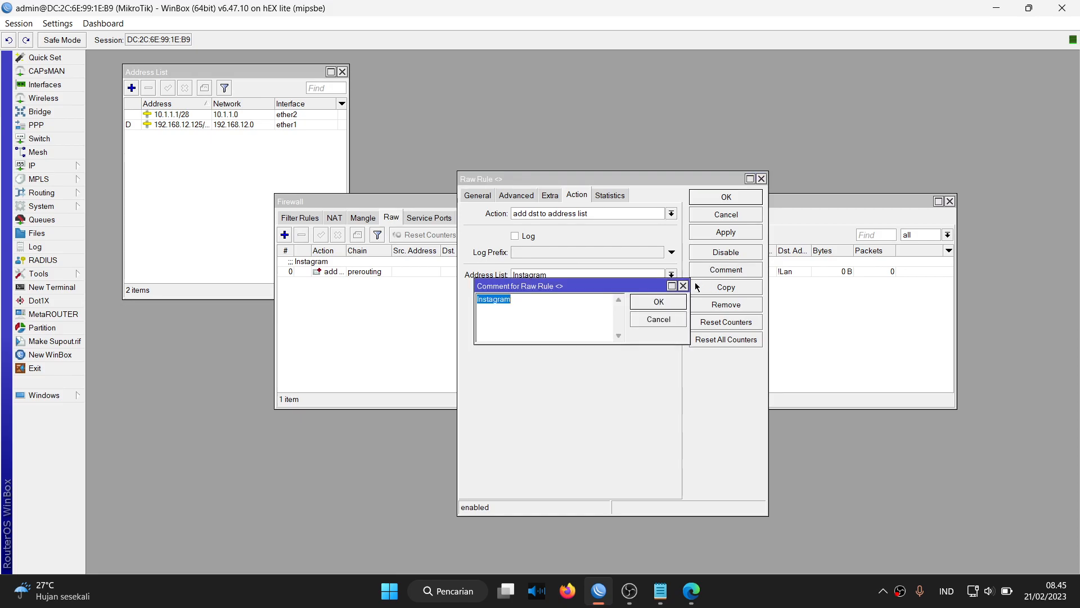
{"action": "left_click", "coordinate": [666, 316]}
Step: Copy the Instagram raw rule, set the copy's content match to .cdninstagram.com, save it and close the original rule
{"action": "left_click", "coordinate": [726, 287]}
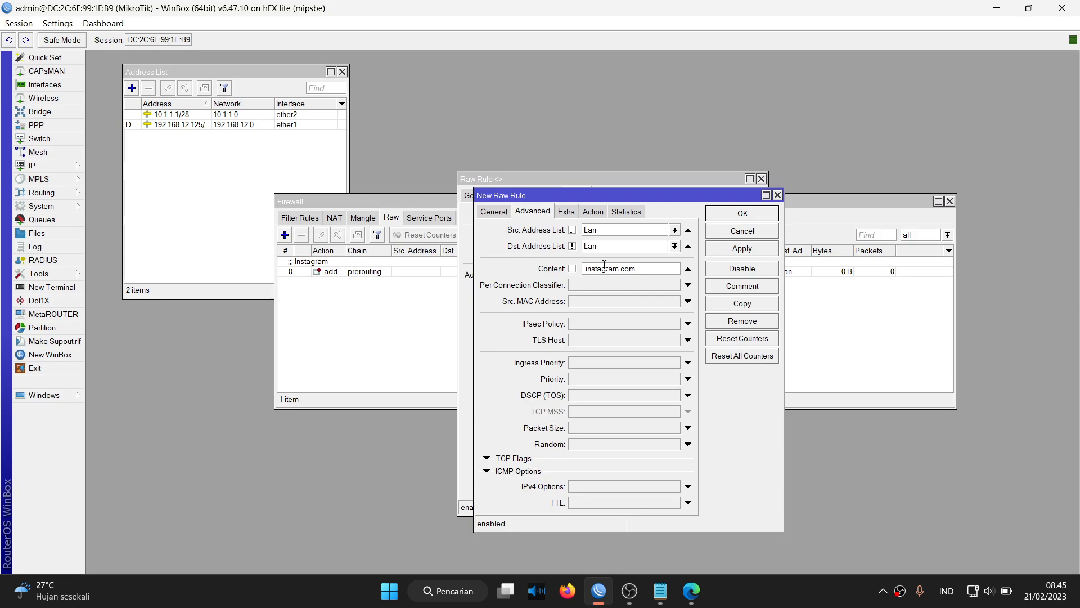
{"action": "left_click", "coordinate": [586, 269]}
{"action": "type", "text": "cdn"}
{"action": "left_click", "coordinate": [717, 288]}
{"action": "key", "text": "Return"}
{"action": "left_click", "coordinate": [742, 248]}
{"action": "left_click", "coordinate": [743, 214]}
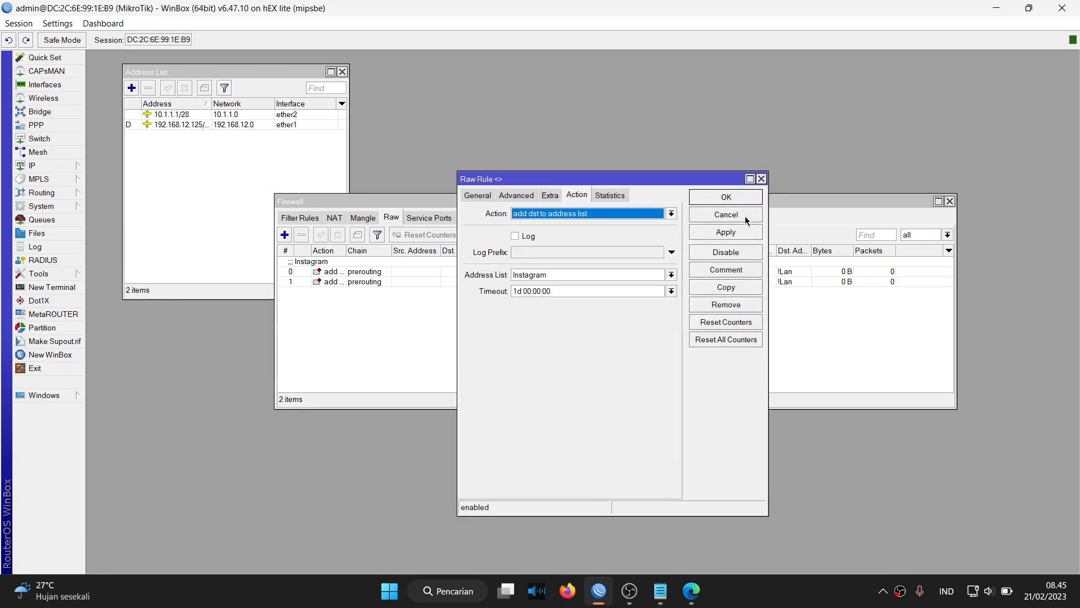
{"action": "left_click", "coordinate": [727, 214]}
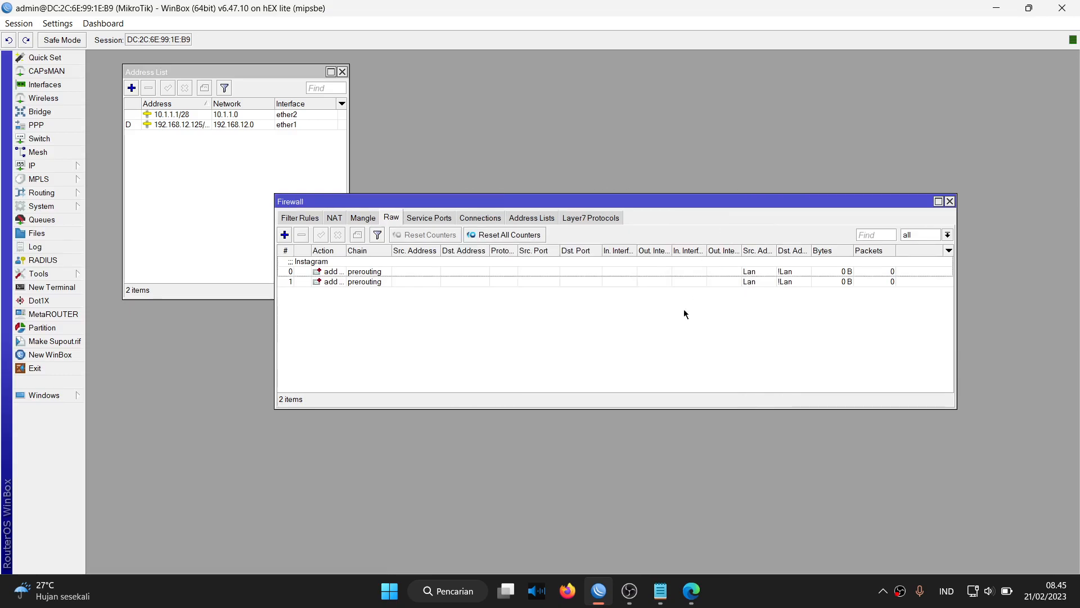
Step: Review the content match of the second raw rule and return to the raw rules list
{"action": "double_click", "coordinate": [582, 283]}
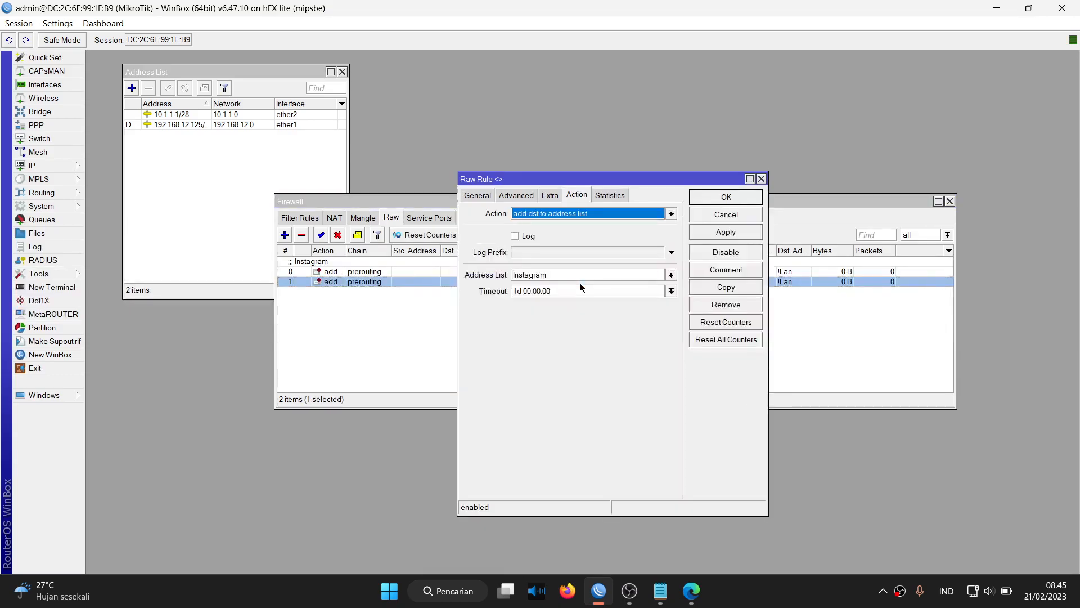
{"action": "left_click", "coordinate": [516, 195]}
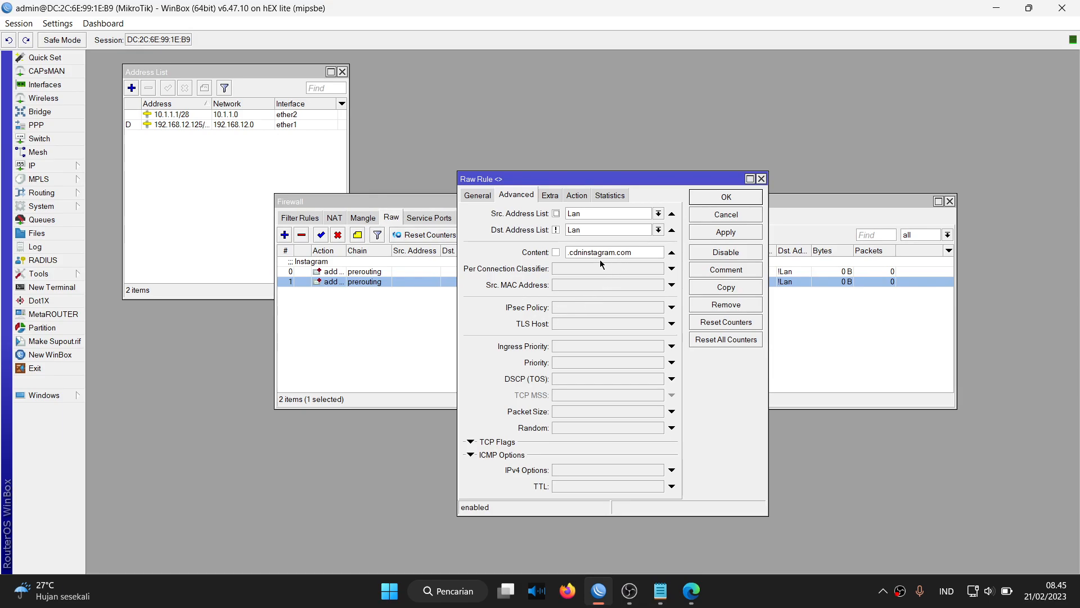
{"action": "left_click_drag", "start_coordinate": [571, 256], "coordinate": [613, 254]}
{"action": "left_click", "coordinate": [597, 254]}
{"action": "double_click", "coordinate": [636, 253]}
{"action": "left_click", "coordinate": [616, 255]}
{"action": "left_click_drag", "start_coordinate": [645, 253], "coordinate": [565, 255]}
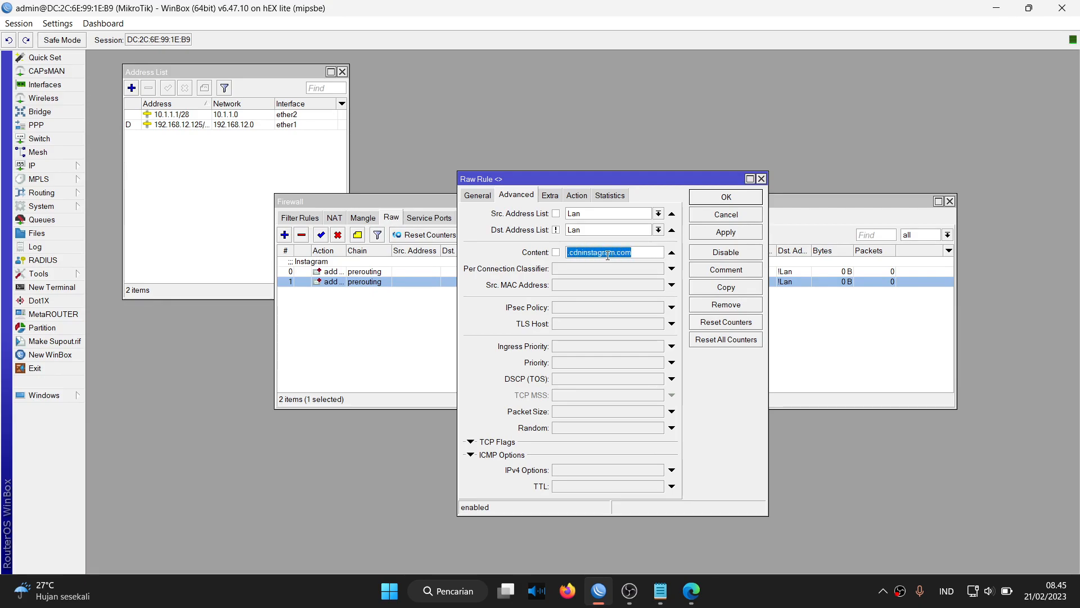
{"action": "left_click", "coordinate": [636, 254]}
{"action": "left_click", "coordinate": [724, 198]}
{"action": "left_click", "coordinate": [532, 380]}
{"action": "left_click", "coordinate": [335, 275]}
{"action": "left_click", "coordinate": [335, 275]}
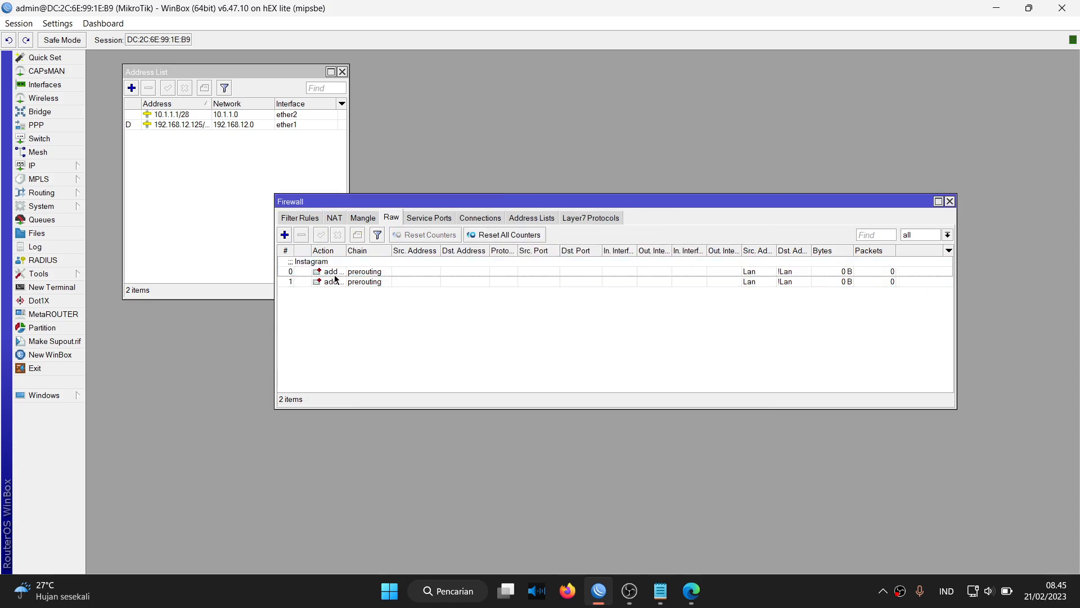
Step: Start a new filter rule on the forward chain with Instagram as its destination address list
{"action": "left_click", "coordinate": [297, 218]}
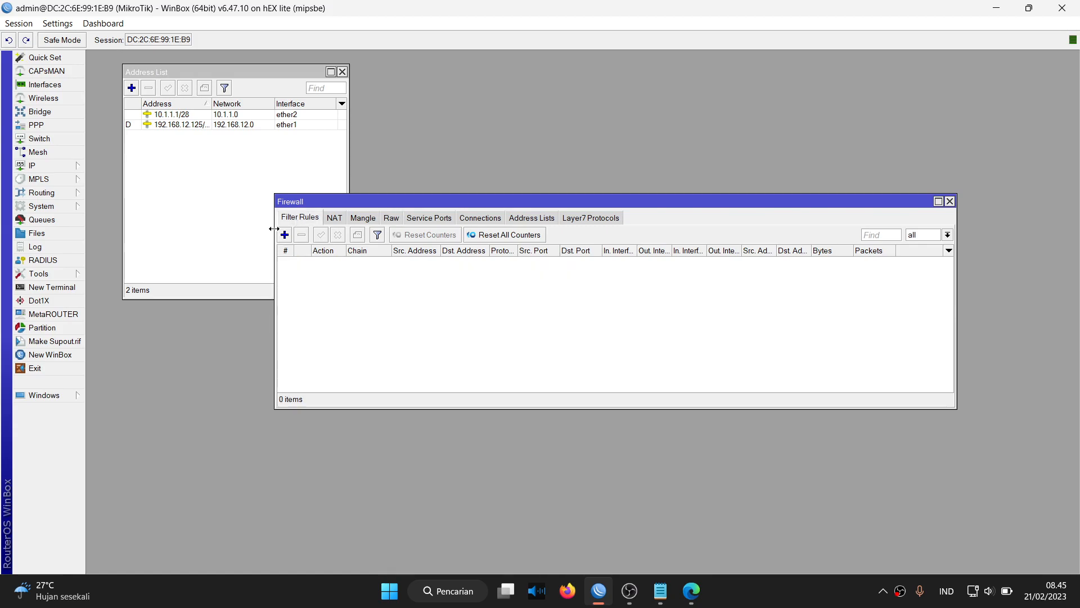
{"action": "left_click", "coordinate": [284, 235]}
{"action": "left_click", "coordinate": [400, 147]}
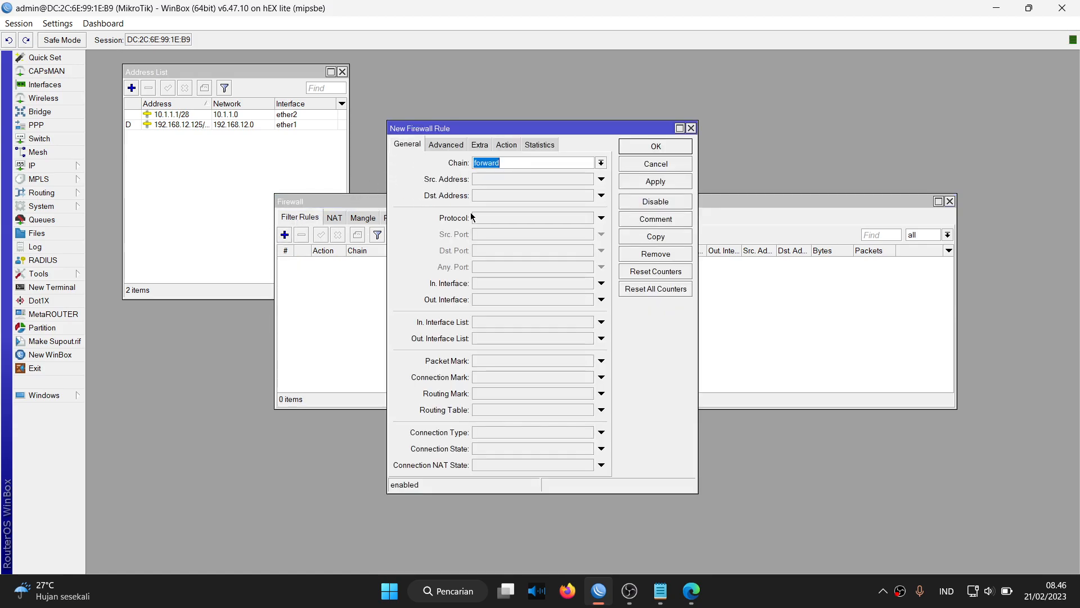
{"action": "left_click", "coordinate": [446, 145]}
{"action": "left_click", "coordinate": [587, 179]}
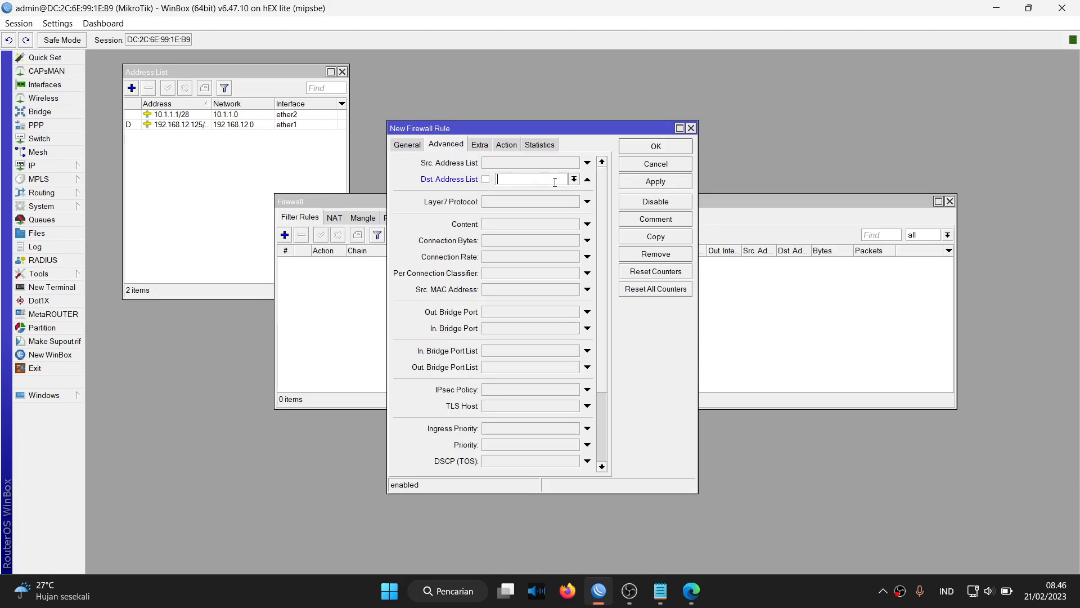
{"action": "left_click", "coordinate": [574, 179]}
{"action": "left_click", "coordinate": [568, 191]}
Step: Set the forward filter rule's action to drop
{"action": "left_click", "coordinate": [479, 149]}
{"action": "left_click", "coordinate": [498, 147]}
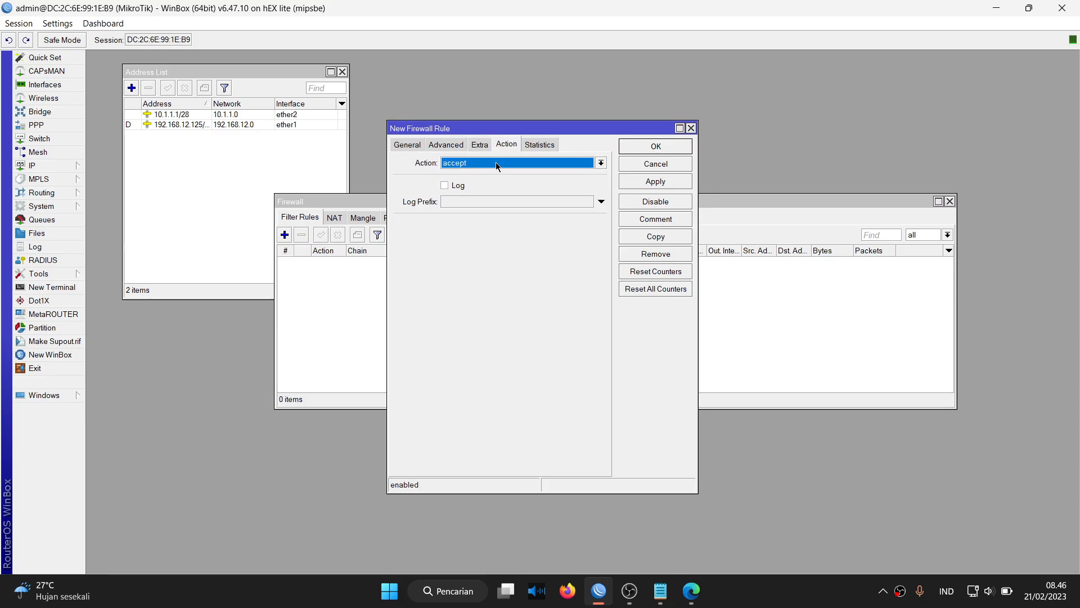
{"action": "left_click", "coordinate": [495, 162]}
{"action": "left_click", "coordinate": [489, 201]}
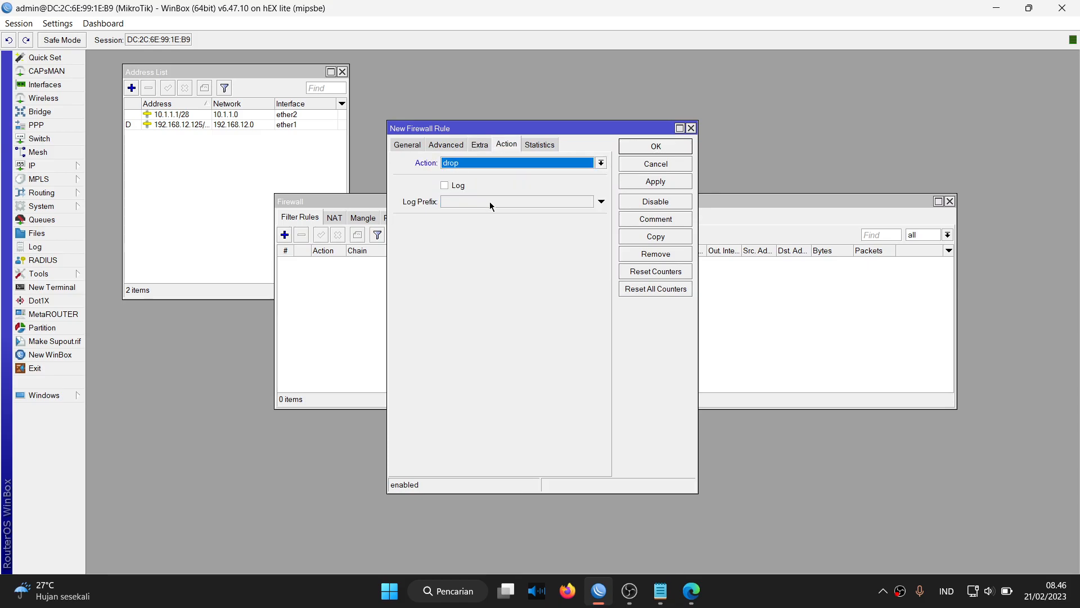
Step: Add the comment Instagram to the forward filter rule and save the rule
{"action": "left_click", "coordinate": [673, 219]}
{"action": "type", "text": "Ins"}
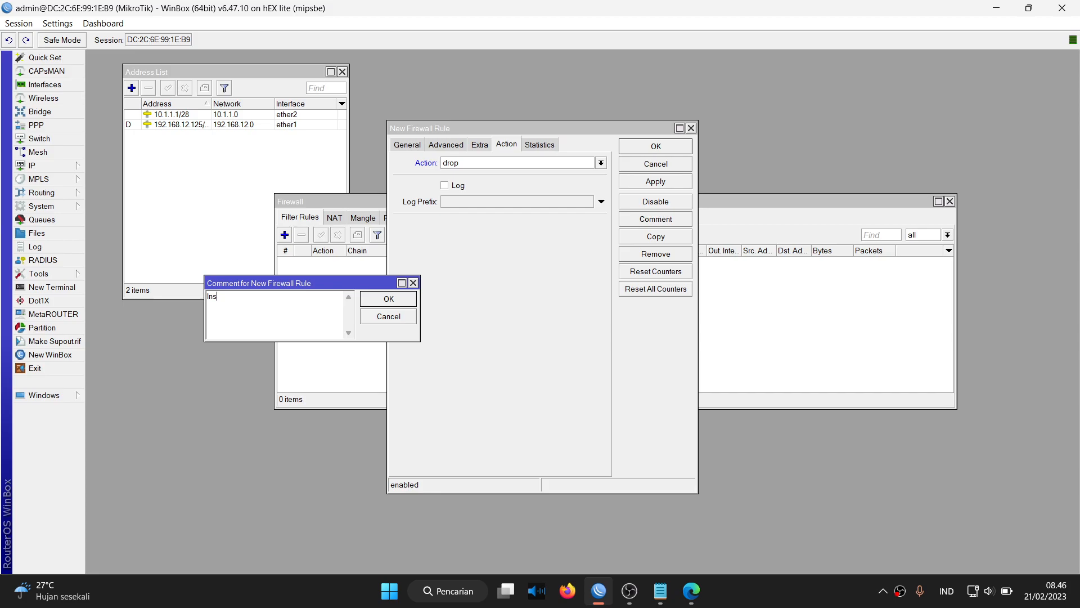
{"action": "type", "text": "tar"}
{"action": "type", "text": "gram"}
{"action": "key", "text": "Return"}
{"action": "left_click", "coordinate": [676, 179]}
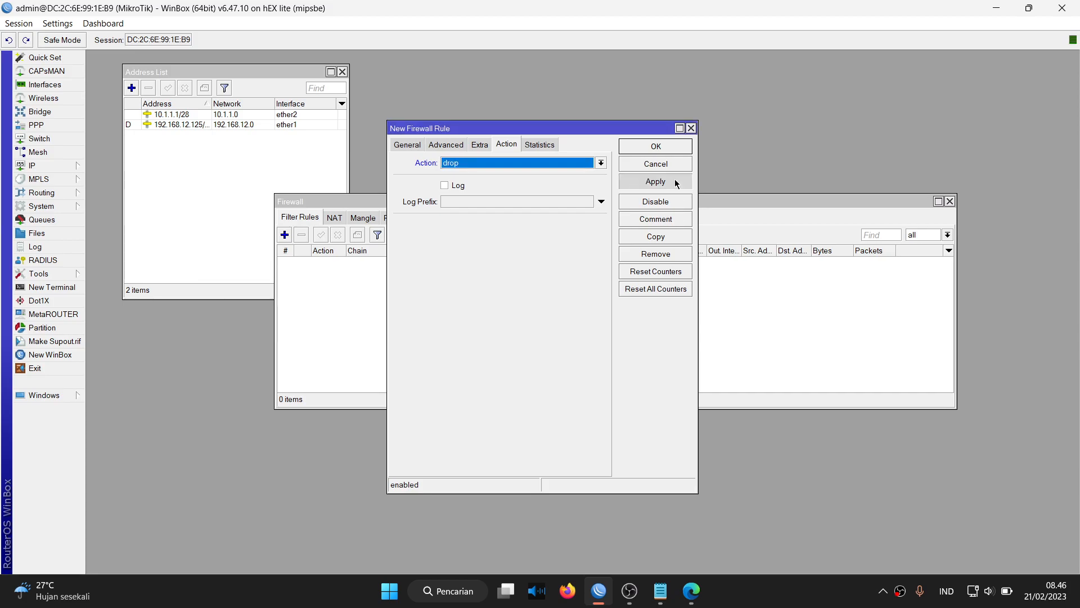
{"action": "left_click", "coordinate": [664, 149]}
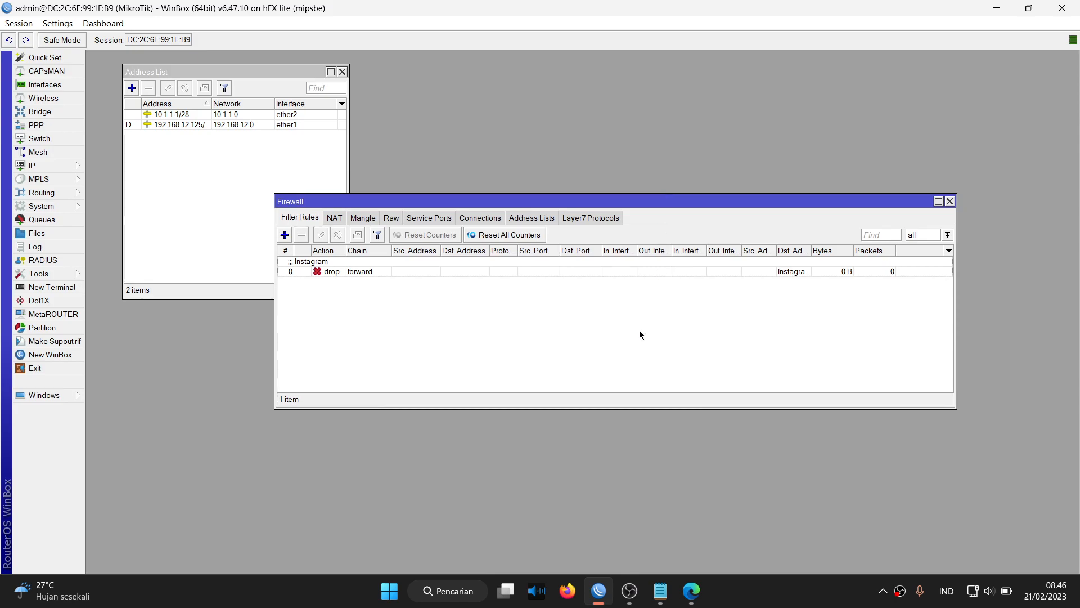
Step: Start a second filter rule and set its chain to output
{"action": "left_click", "coordinate": [285, 234]}
{"action": "left_click", "coordinate": [399, 147]}
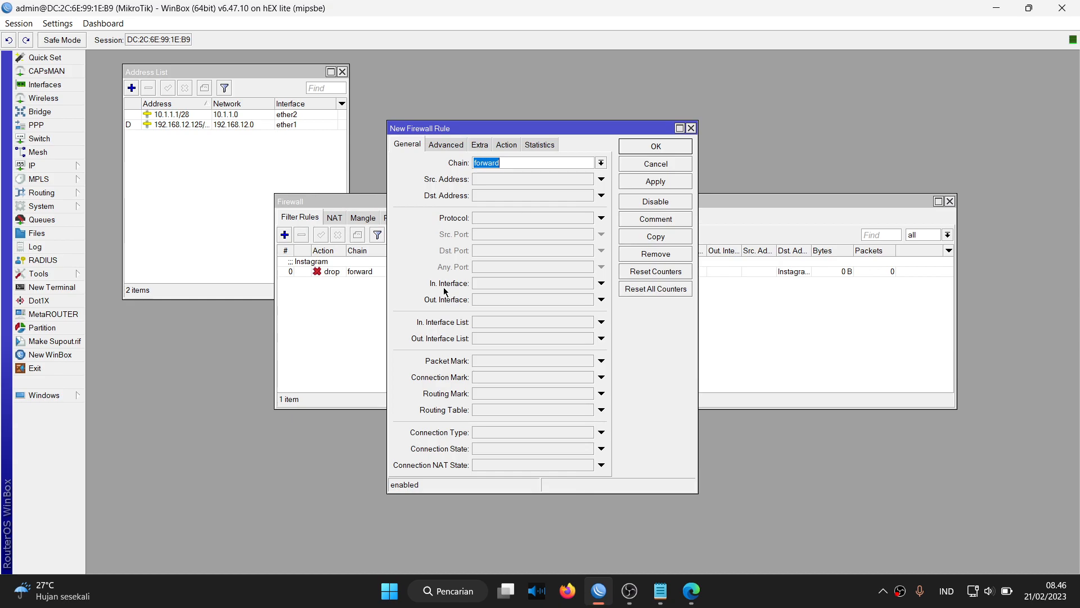
{"action": "left_click", "coordinate": [601, 163]}
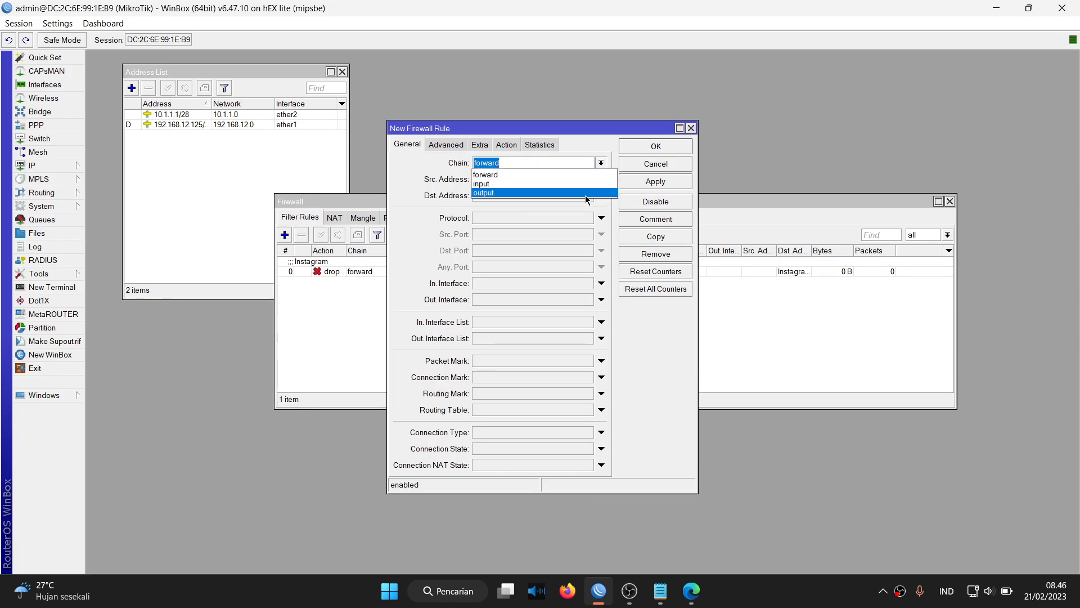
{"action": "key", "text": "Escape"}
{"action": "left_click", "coordinate": [601, 163]}
{"action": "left_click", "coordinate": [542, 188]}
Step: Set the output filter rule's destination address list to Instagram
{"action": "left_click", "coordinate": [445, 144]}
{"action": "left_click", "coordinate": [522, 184]}
{"action": "left_click", "coordinate": [574, 179]}
{"action": "left_click", "coordinate": [552, 194]}
{"action": "left_click", "coordinate": [483, 144]}
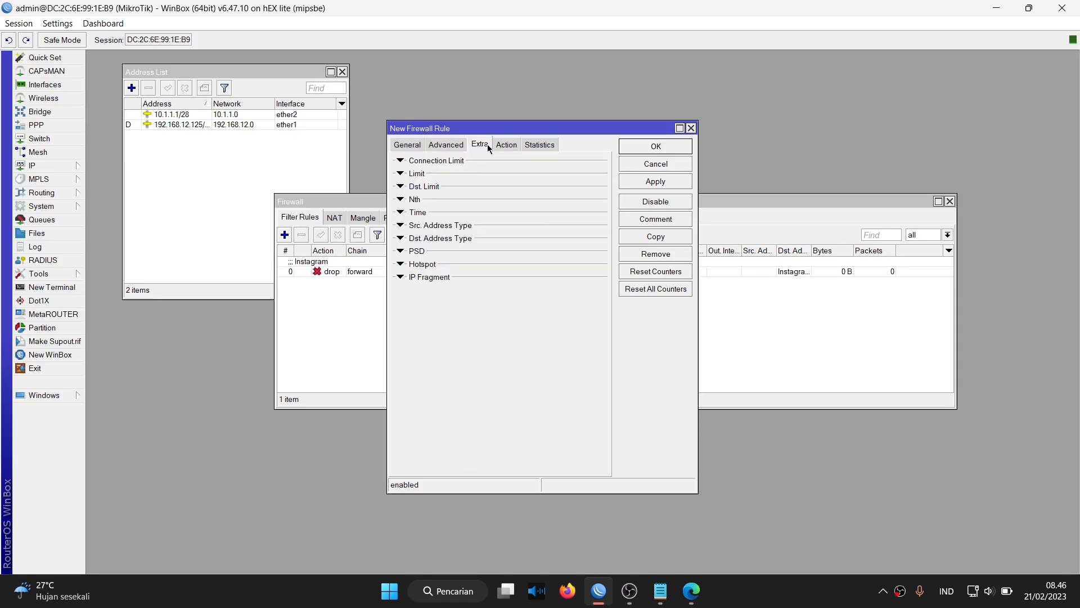
{"action": "left_click", "coordinate": [436, 144]}
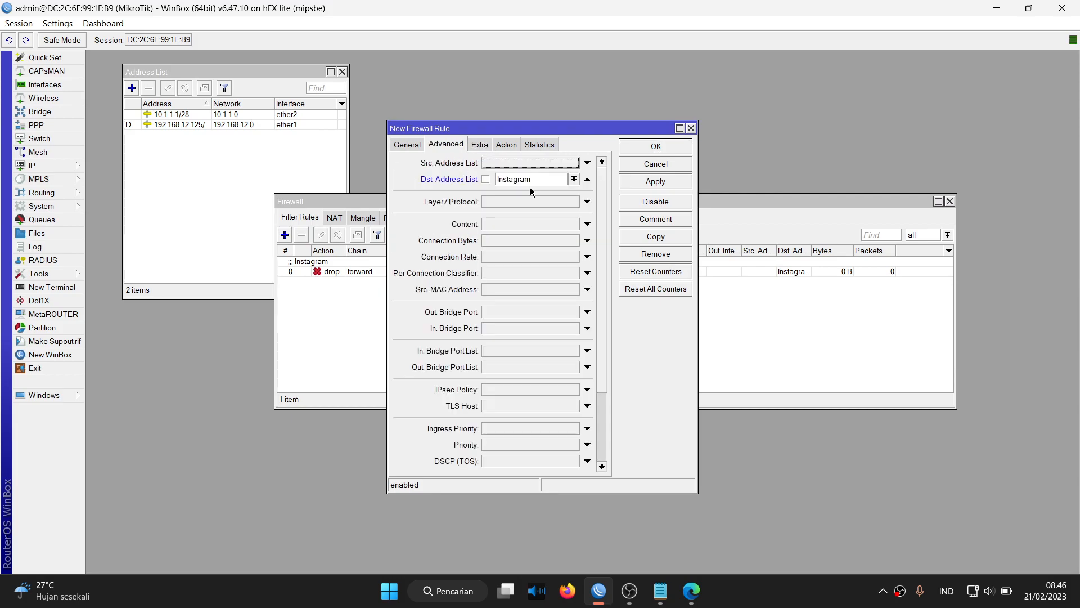
Step: Set the output filter rule's action to drop and save the rule
{"action": "left_click", "coordinate": [501, 144]}
{"action": "left_click", "coordinate": [502, 163]}
{"action": "left_click", "coordinate": [495, 202]}
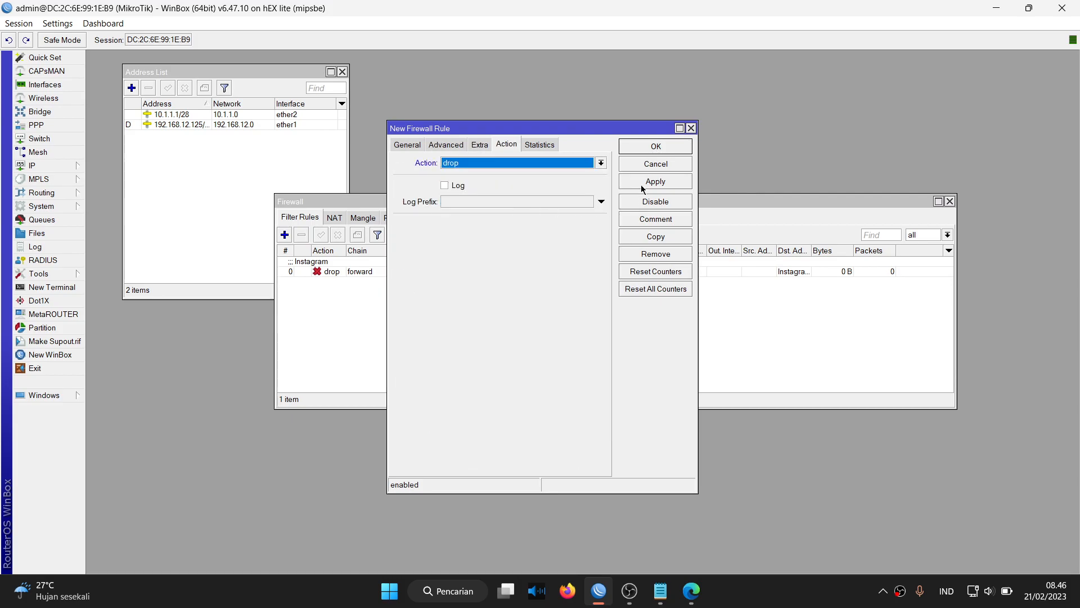
{"action": "left_click", "coordinate": [641, 183]}
{"action": "left_click", "coordinate": [654, 146]}
{"action": "left_click", "coordinate": [408, 282]}
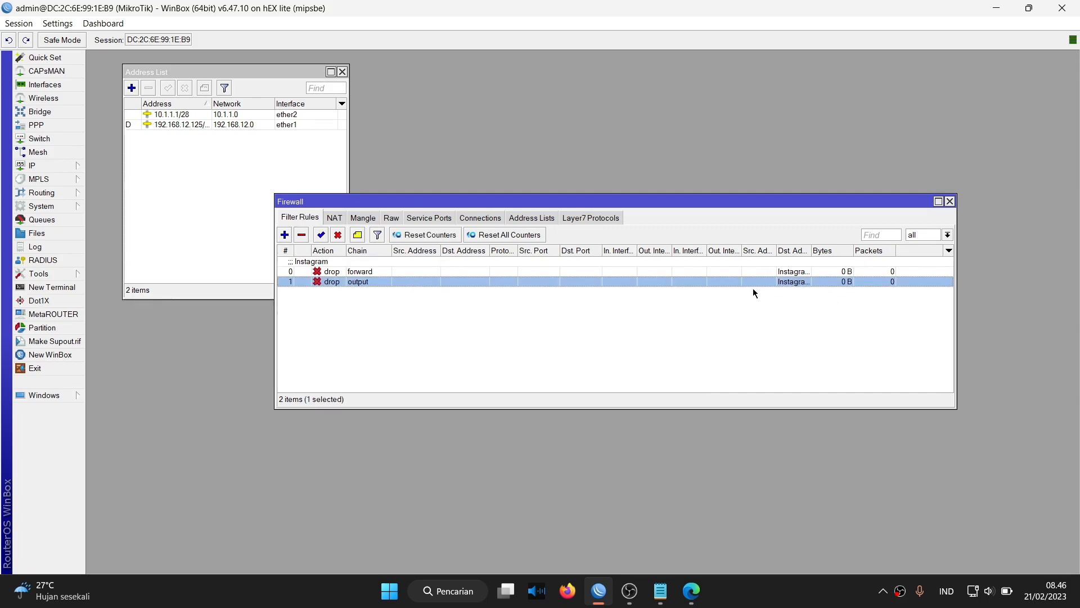
{"action": "left_click", "coordinate": [572, 272]}
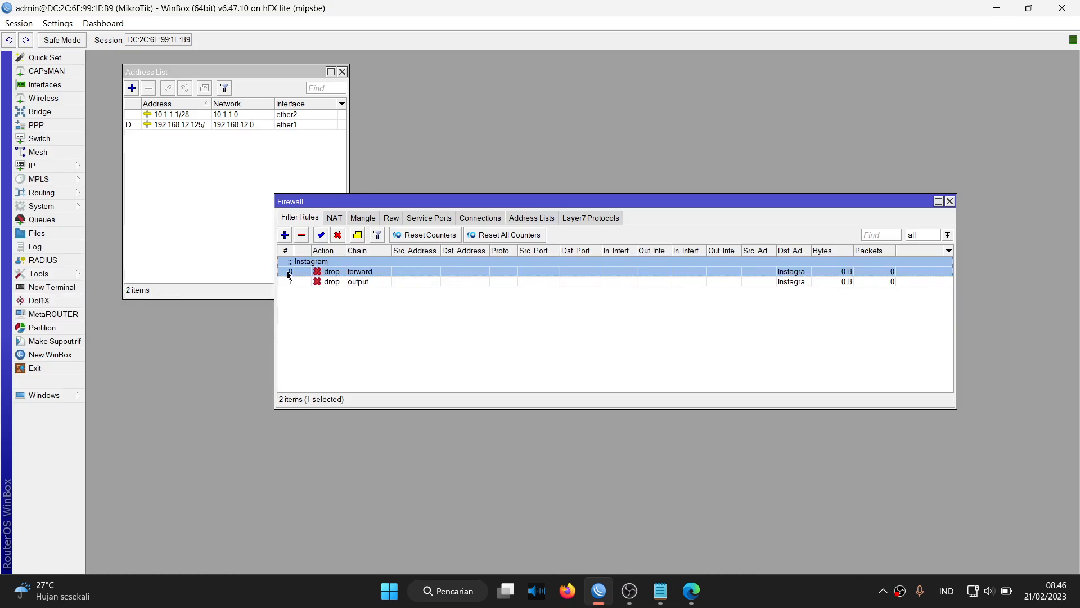
Step: Switch to the Microsoft Edge InPrivate window and search the web for instagram
{"action": "left_click", "coordinate": [833, 282]}
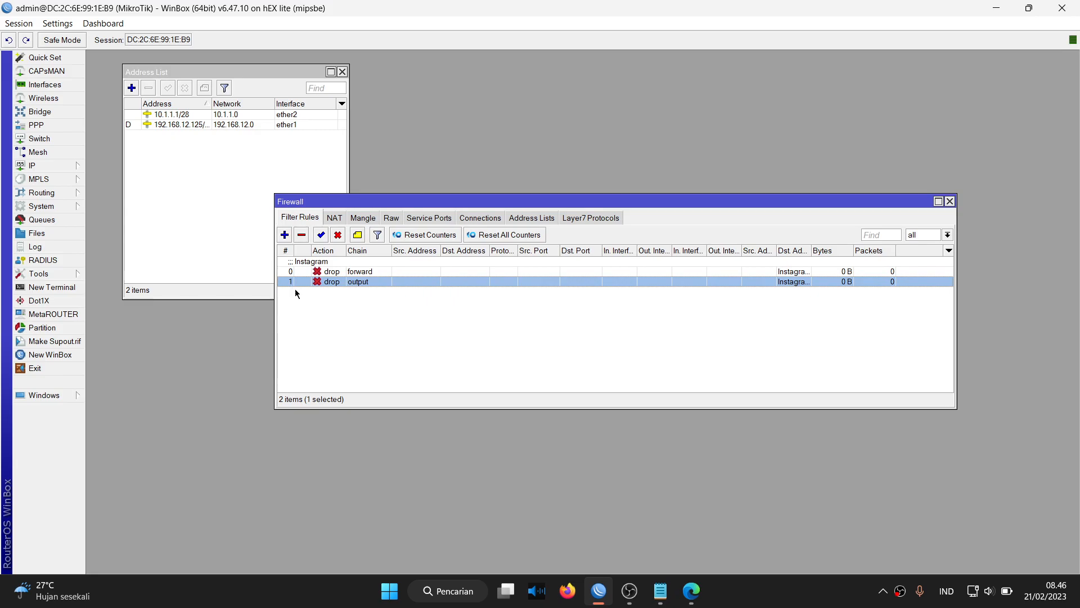
{"action": "left_click", "coordinate": [364, 321]}
{"action": "mouse_move", "coordinate": [682, 605]}
{"action": "left_click", "coordinate": [668, 515]}
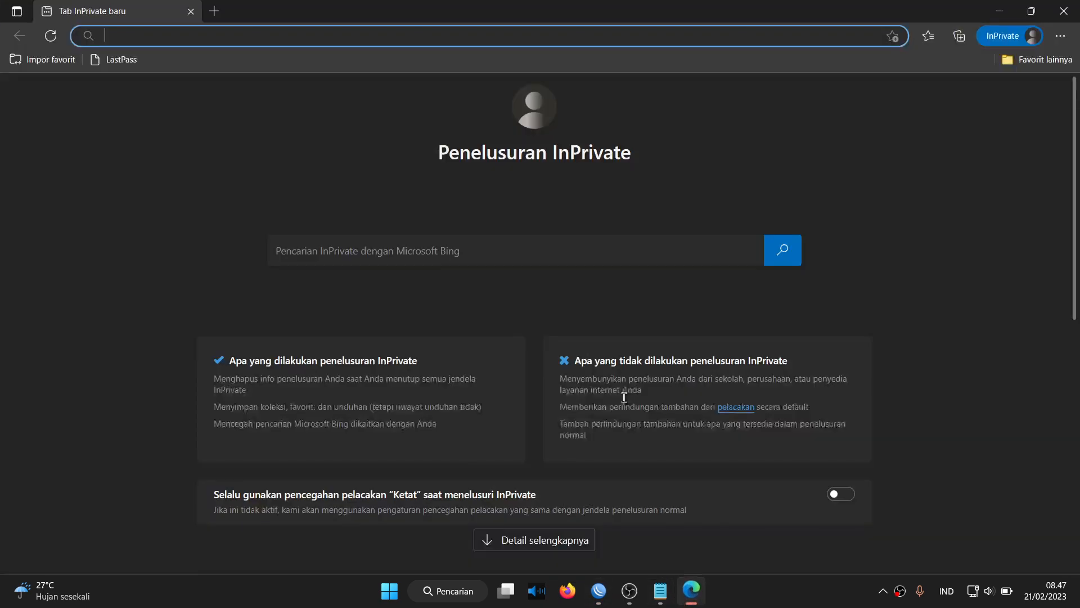
{"action": "type", "text": "instagram"}
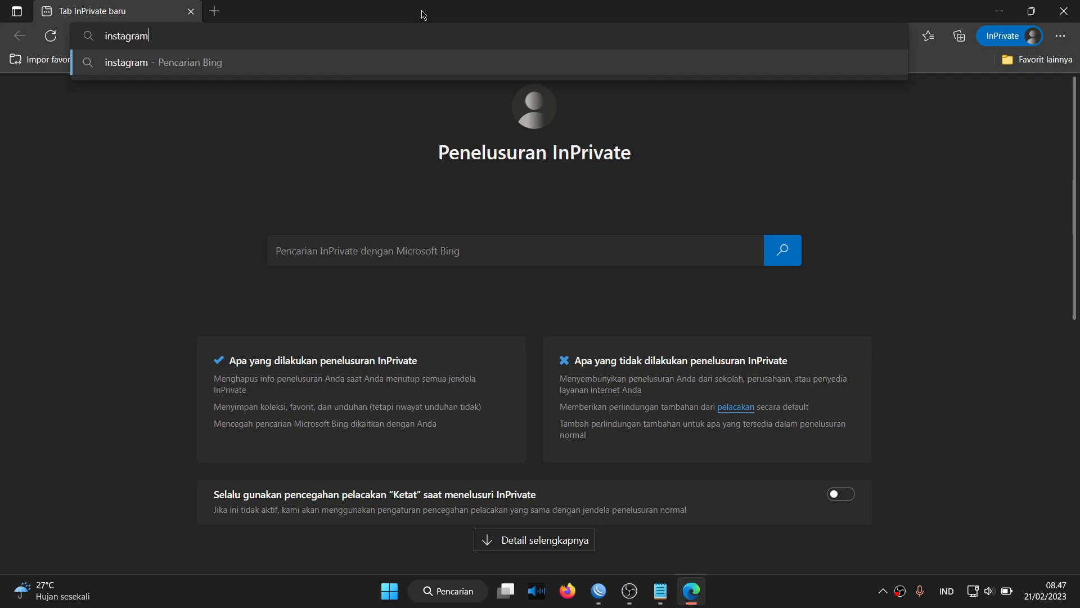
{"action": "key", "text": "Return"}
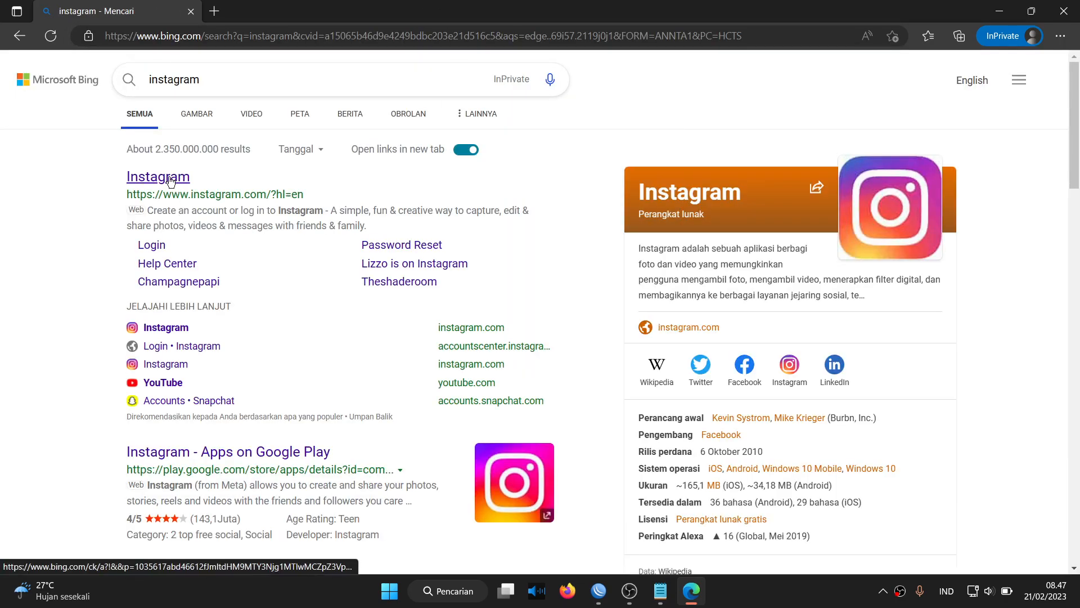
{"action": "scroll", "coordinate": [117, 382], "scroll_direction": "down", "scroll_amount": 2}
{"action": "scroll", "coordinate": [118, 381], "scroll_direction": "up", "scroll_amount": 2}
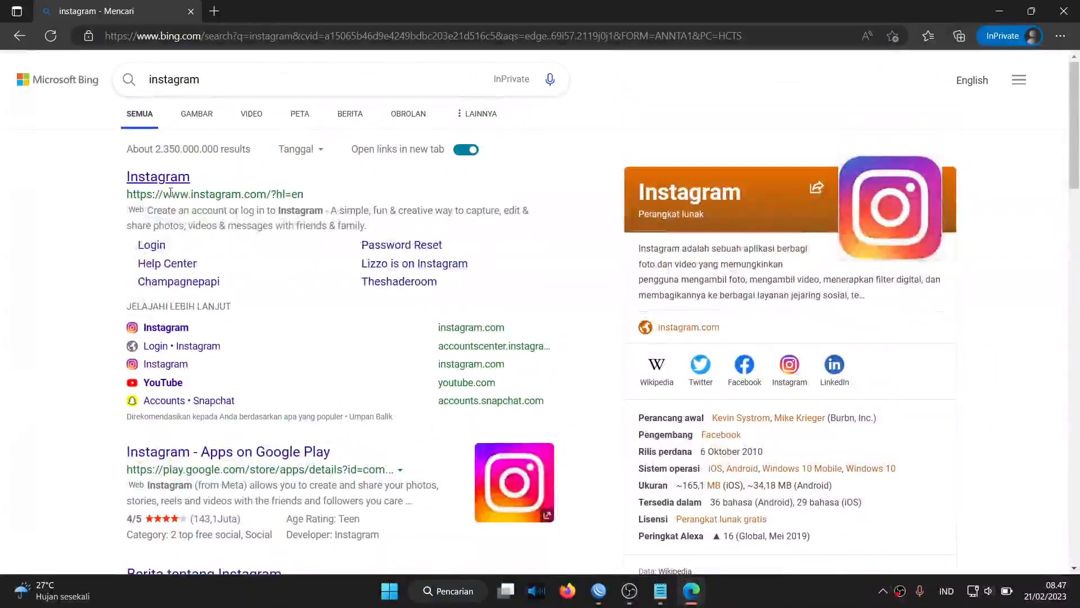
Step: Test the block by opening the Instagram result in a new tab with the filter rule counters in view, and close that tab
{"action": "right_click", "coordinate": [158, 176]}
{"action": "left_click", "coordinate": [225, 194]}
{"action": "left_click", "coordinate": [318, 4]}
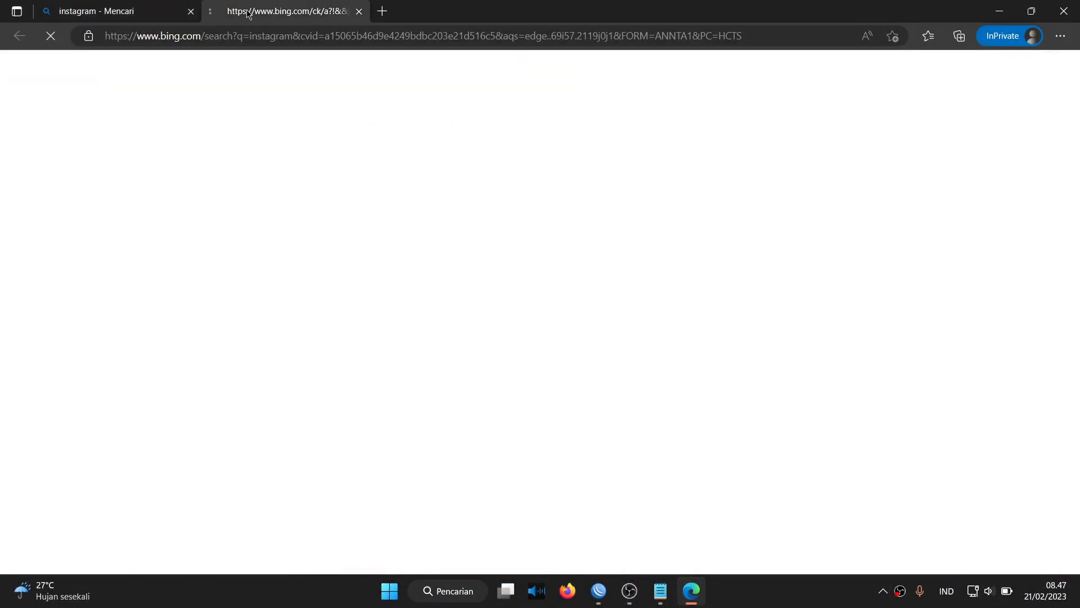
{"action": "left_click_drag", "start_coordinate": [474, 5], "coordinate": [757, 350]}
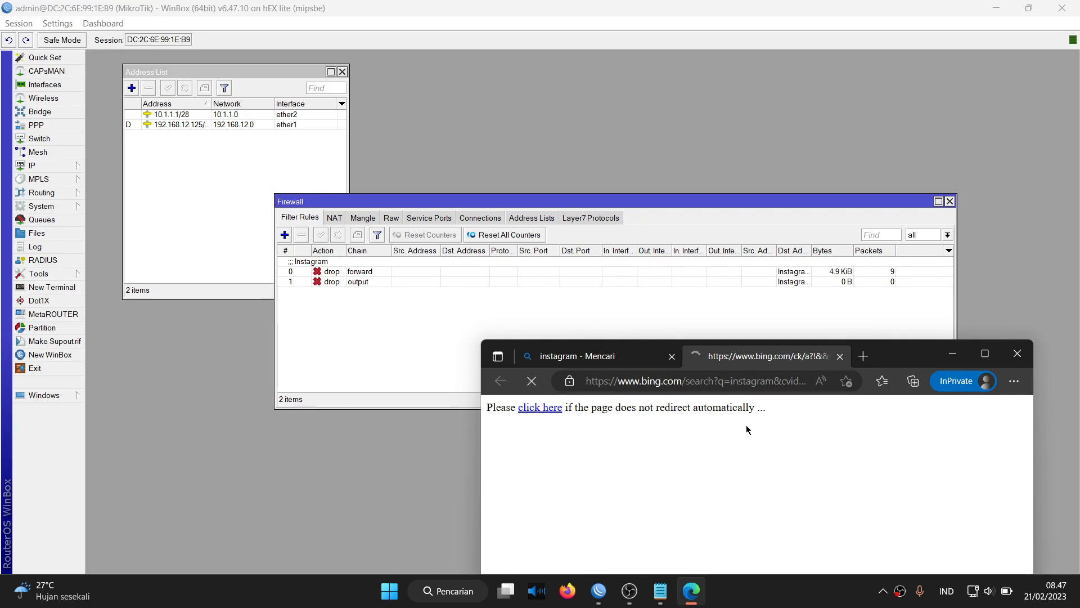
{"action": "left_click", "coordinate": [841, 356]}
{"action": "left_click", "coordinate": [743, 226]}
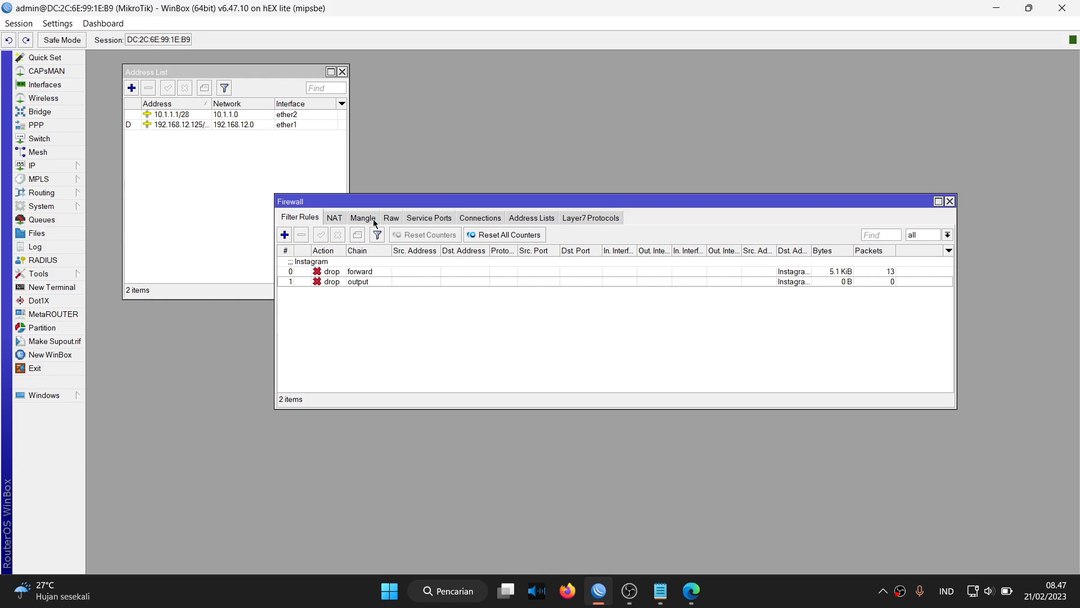
Step: Start a new prerouting raw rule with source address list Lan and destination address list set to not Lan
{"action": "left_click", "coordinate": [374, 219]}
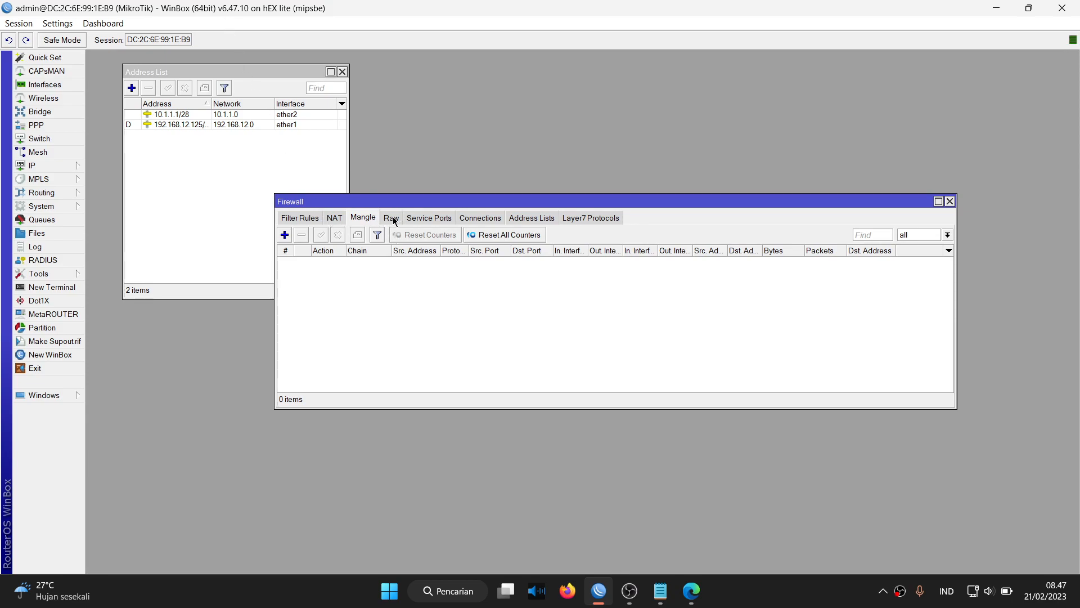
{"action": "left_click", "coordinate": [392, 218]}
{"action": "left_click", "coordinate": [365, 219]}
{"action": "left_click", "coordinate": [391, 219]}
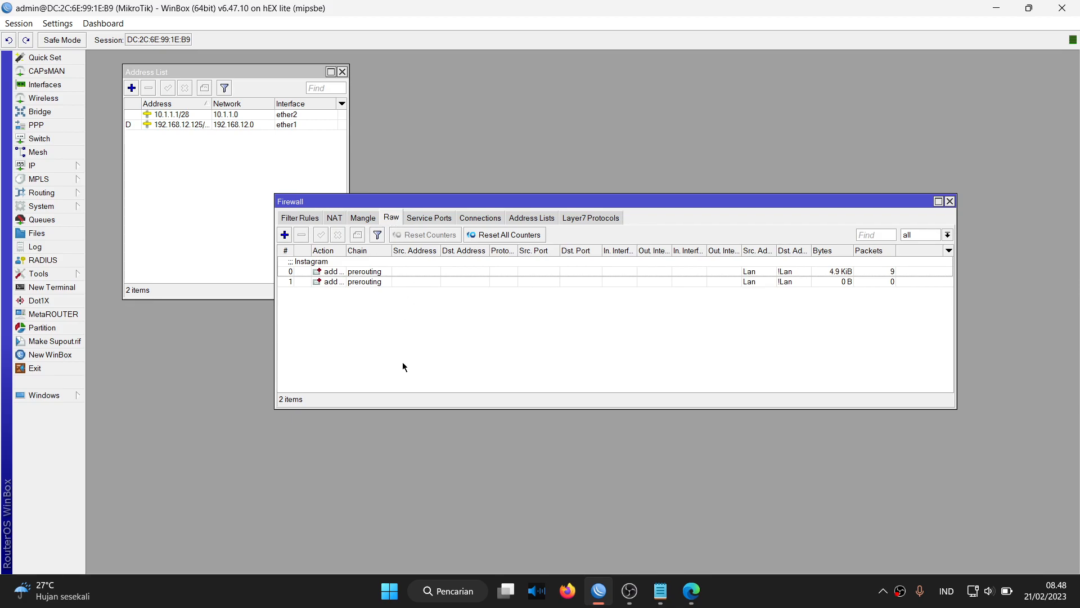
{"action": "left_click", "coordinate": [284, 234]}
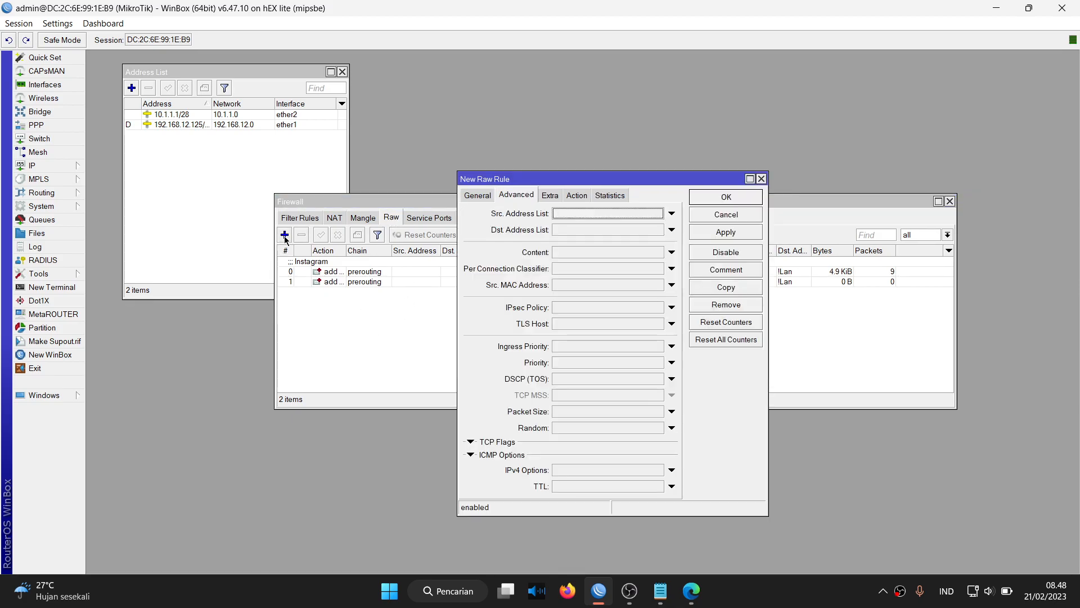
{"action": "left_click", "coordinate": [471, 198]}
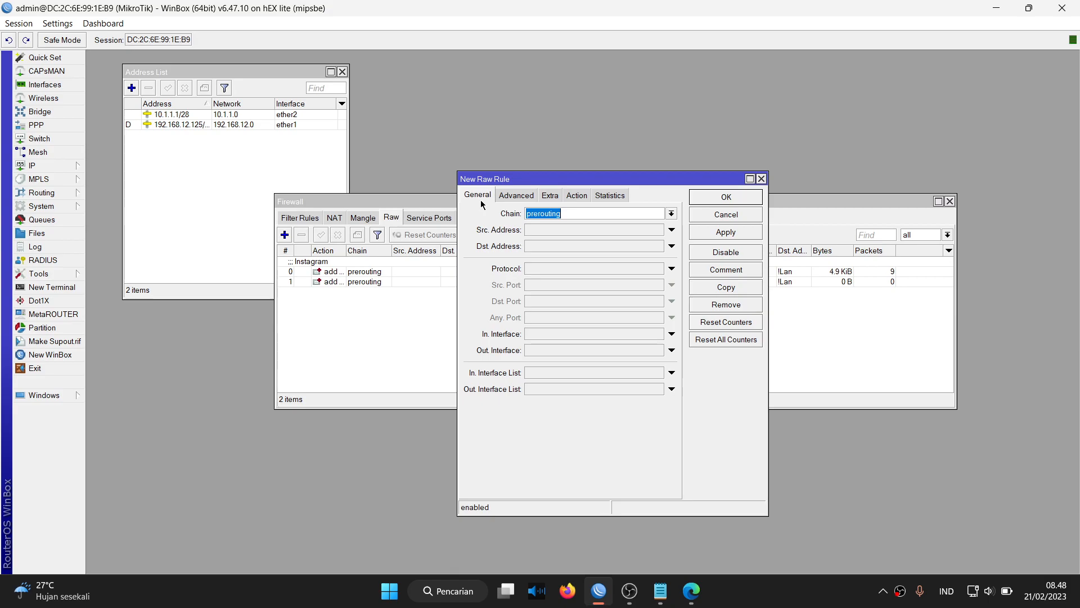
{"action": "left_click", "coordinate": [516, 195]}
{"action": "left_click", "coordinate": [658, 214]}
{"action": "left_click", "coordinate": [640, 228]}
{"action": "left_click", "coordinate": [630, 229]}
{"action": "left_click", "coordinate": [658, 229]}
{"action": "left_click", "coordinate": [634, 255]}
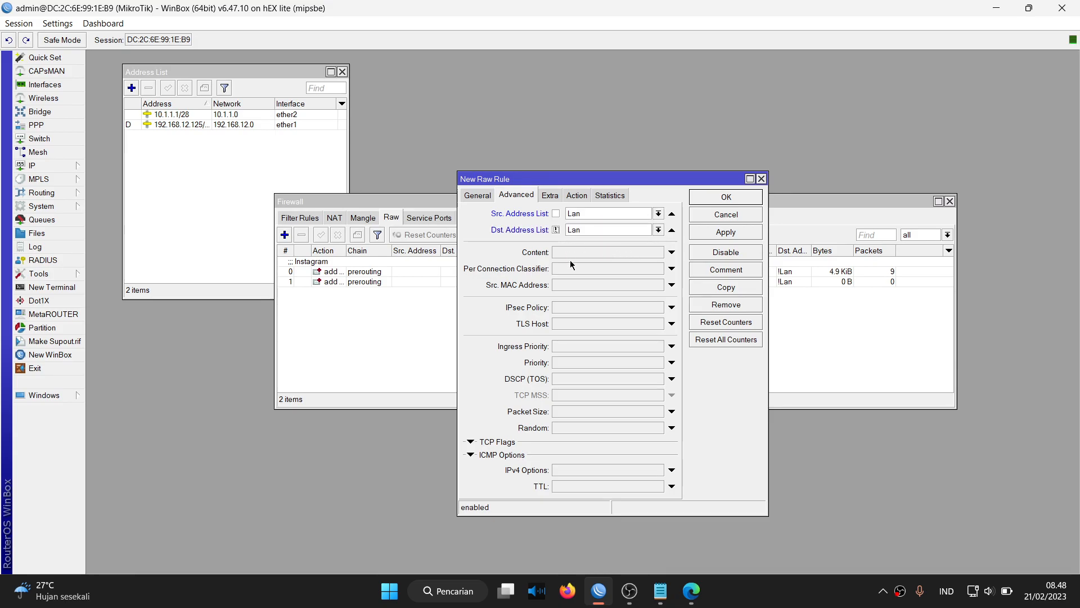
Step: Set the new raw rule's content match to facebook.com
{"action": "left_click", "coordinate": [575, 253]}
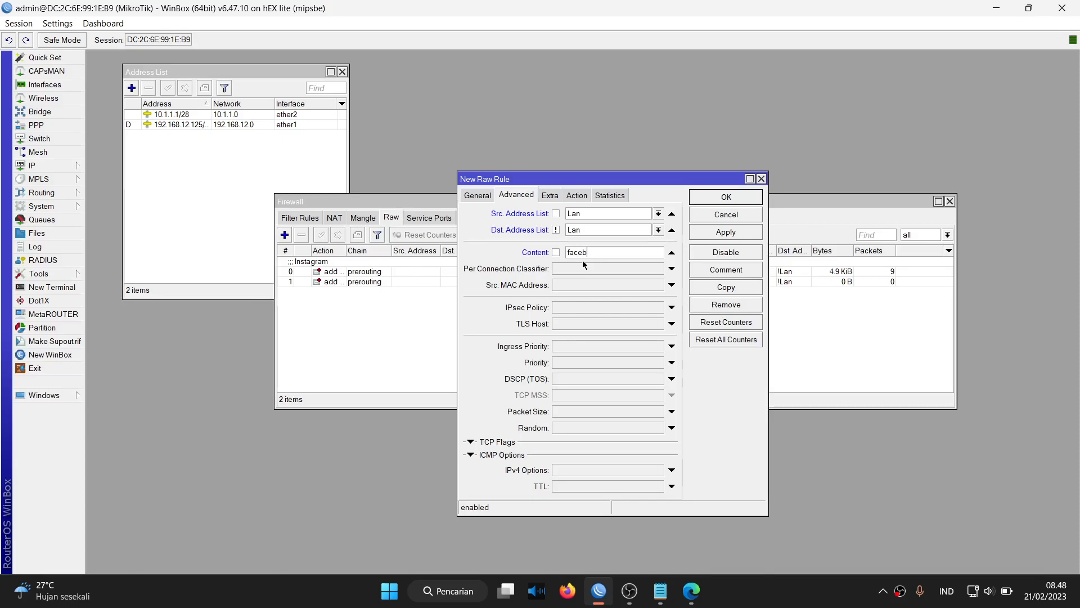
{"action": "type", "text": "facebook.com"}
{"action": "left_click", "coordinate": [550, 195]}
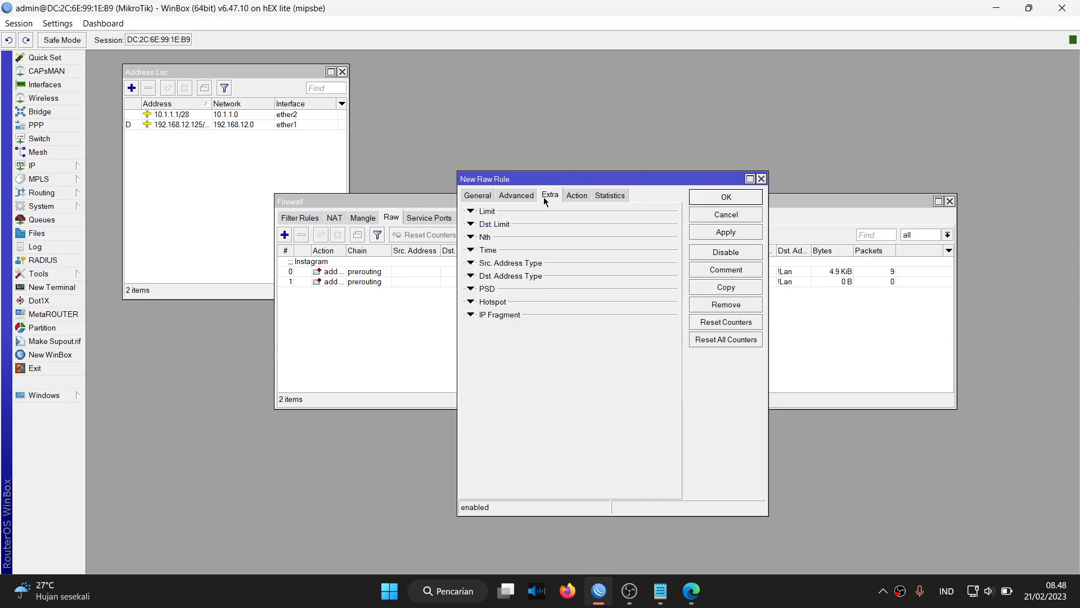
Step: Set the rule's action to add dst to address list, using the list Facebook and a timeout of 1d 0:0:0
{"action": "left_click", "coordinate": [577, 195]}
{"action": "left_click", "coordinate": [573, 214]}
{"action": "left_click", "coordinate": [567, 235]}
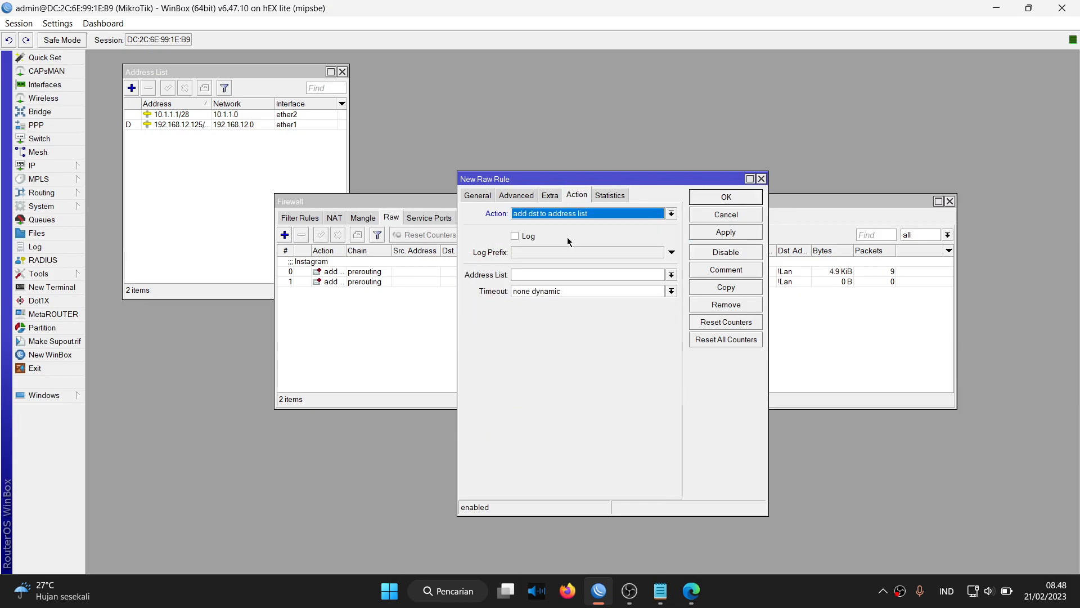
{"action": "left_click", "coordinate": [561, 274]}
{"action": "type", "text": "Fa"}
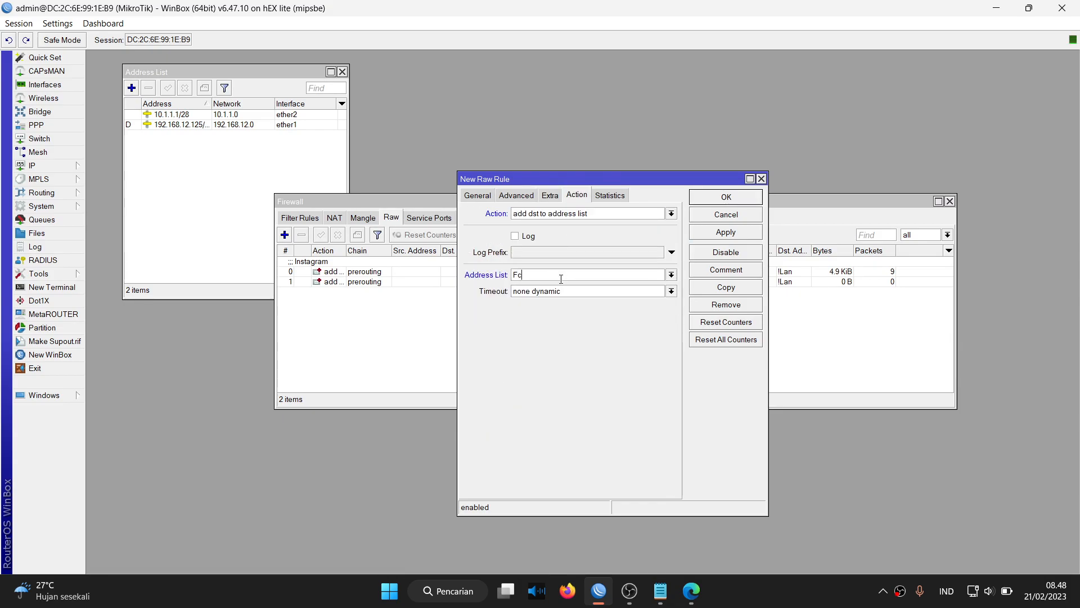
{"action": "key", "text": "BackSpace"}
{"action": "type", "text": "acebook"}
{"action": "key", "text": "Tab"}
{"action": "key", "text": "BackSpace"}
{"action": "type", "text": "1d 0:0:0"}
Step: Add the comment Facebook to the new raw rule and save the rule
{"action": "left_click", "coordinate": [692, 273]}
{"action": "type", "text": "Facebook"}
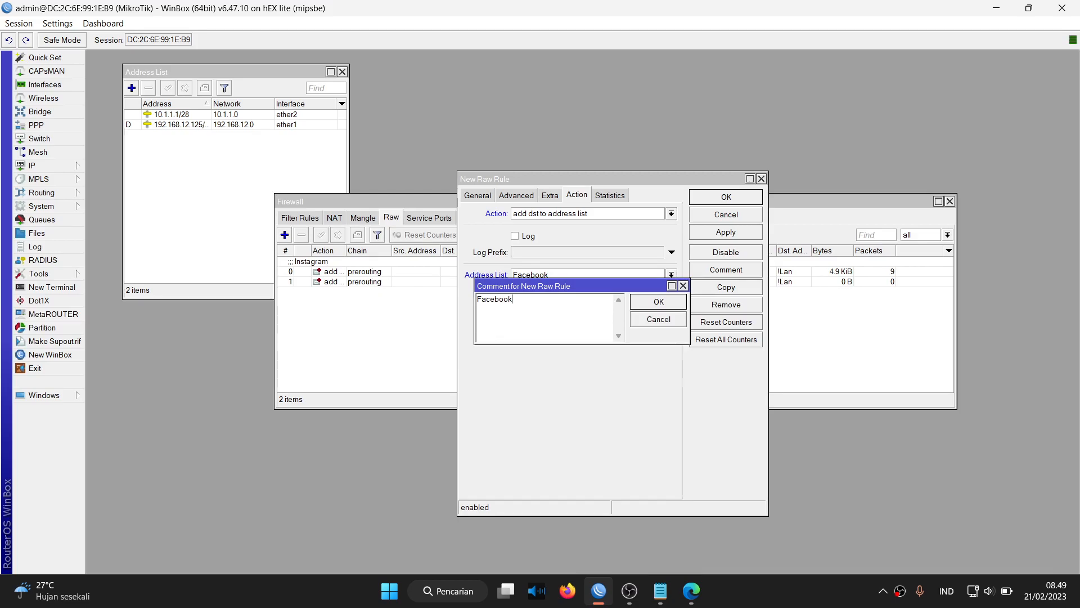
{"action": "left_click", "coordinate": [641, 306]}
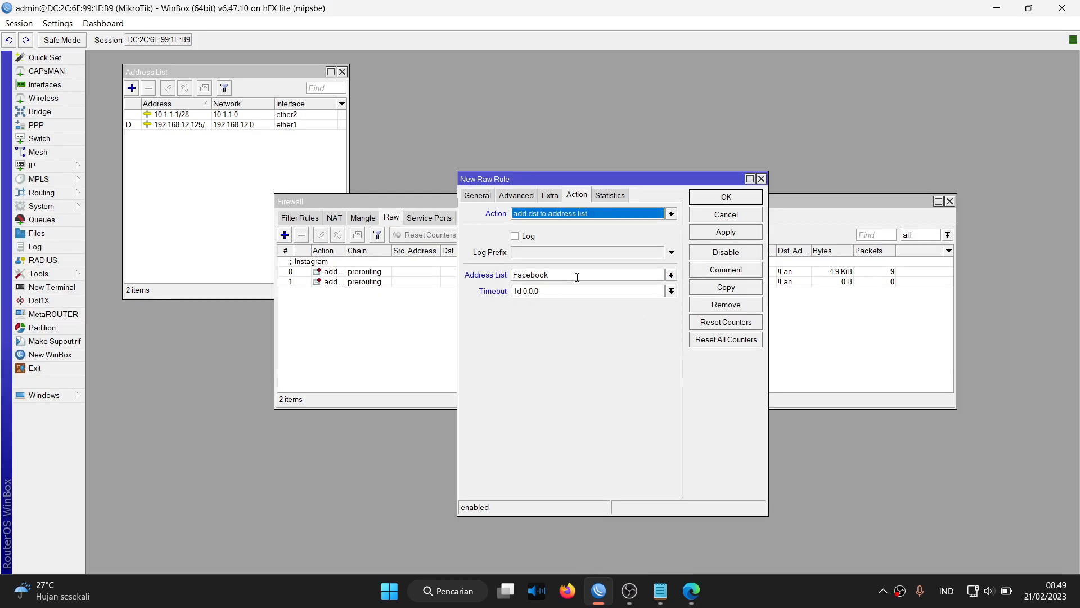
{"action": "left_click", "coordinate": [702, 238]}
{"action": "left_click", "coordinate": [725, 198]}
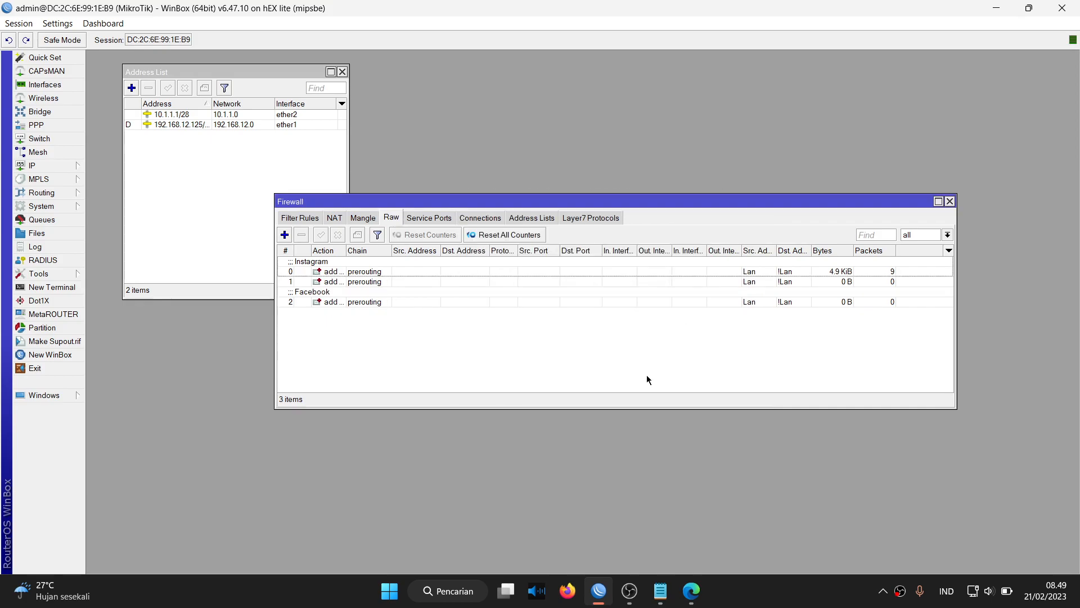
Step: Open the Facebook raw rule and create a copy of it, showing the copy's content match
{"action": "double_click", "coordinate": [526, 301]}
{"action": "left_click", "coordinate": [725, 287]}
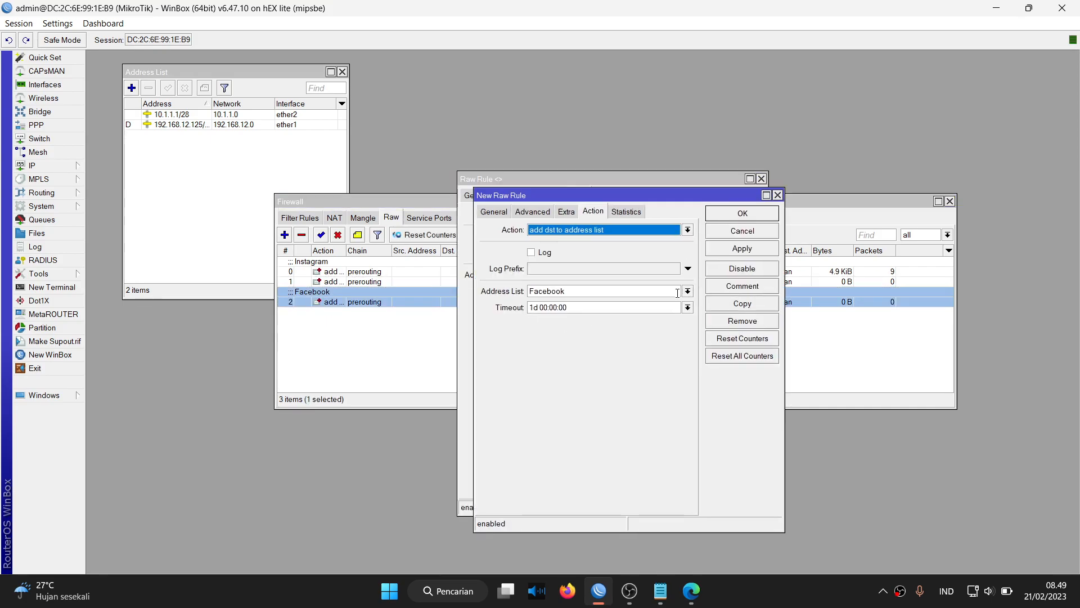
{"action": "left_click", "coordinate": [532, 210]}
{"action": "left_click_drag", "start_coordinate": [641, 271], "coordinate": [582, 279]}
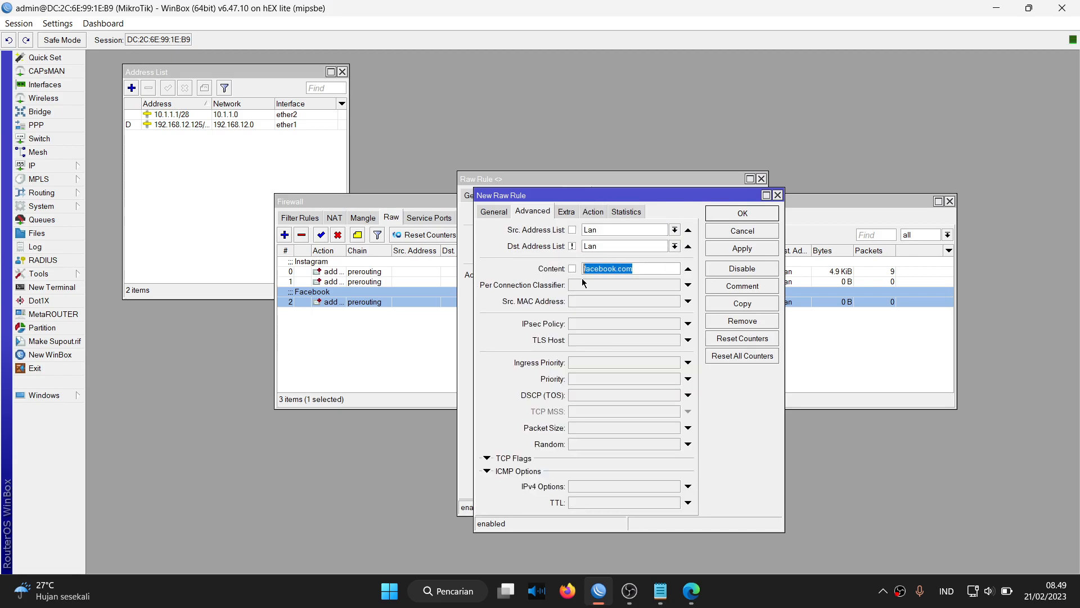
{"action": "key", "text": "Right"}
Step: Correct the original Facebook raw rule's content to .facebook.com and save it
{"action": "left_click", "coordinate": [512, 178]}
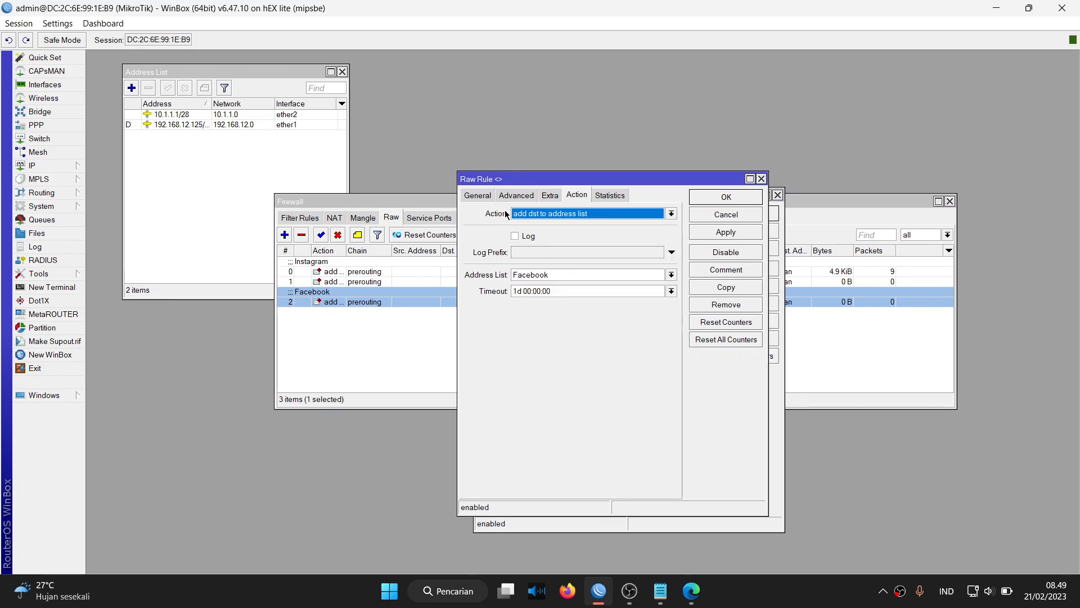
{"action": "left_click", "coordinate": [515, 195]}
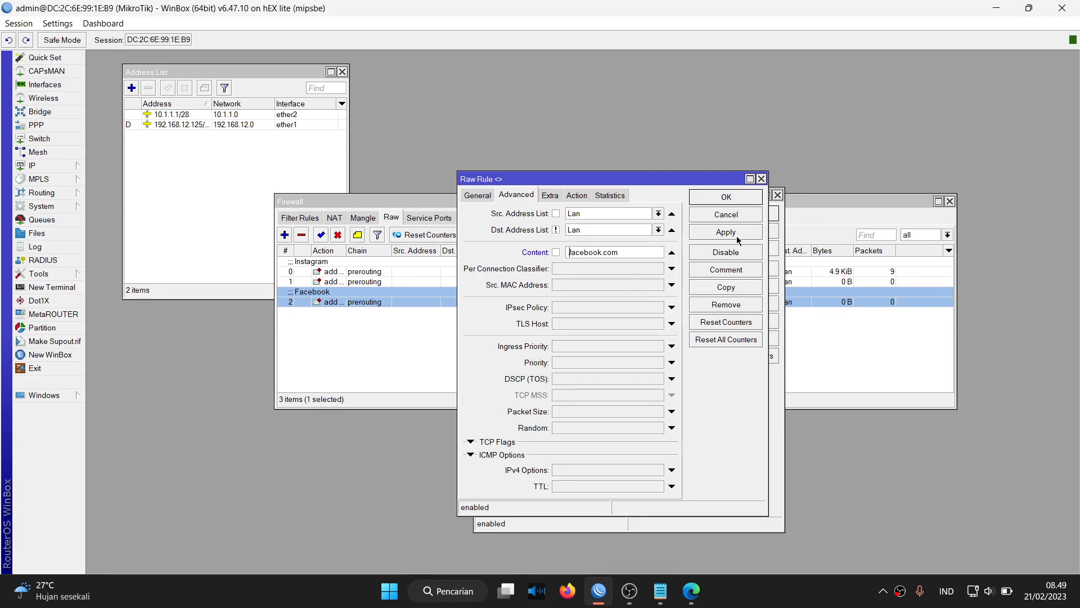
{"action": "type", "text": "."}
{"action": "left_click", "coordinate": [737, 229]}
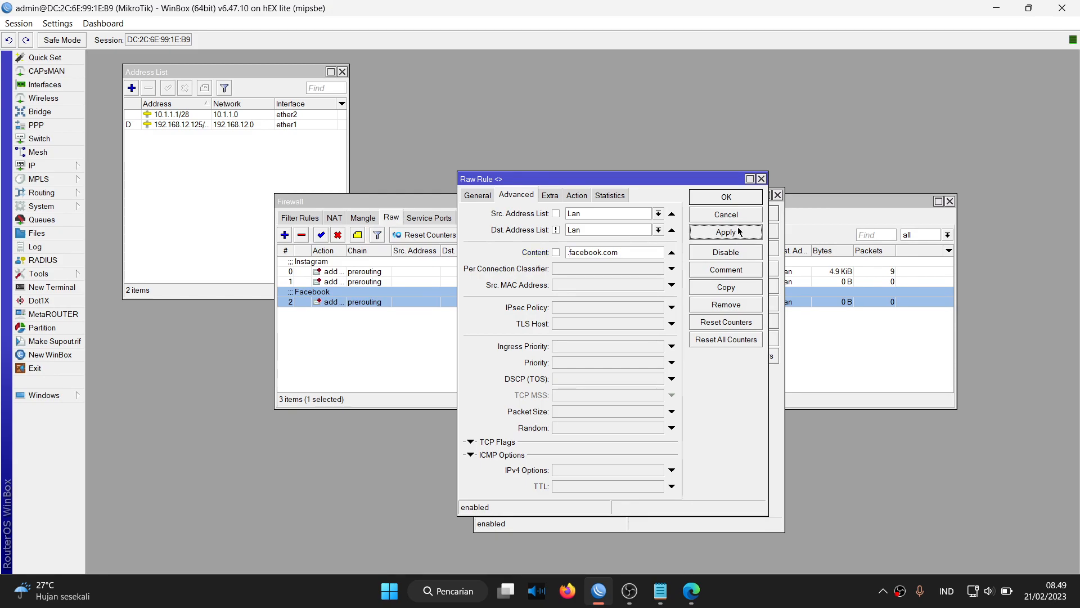
{"action": "left_click", "coordinate": [726, 197]}
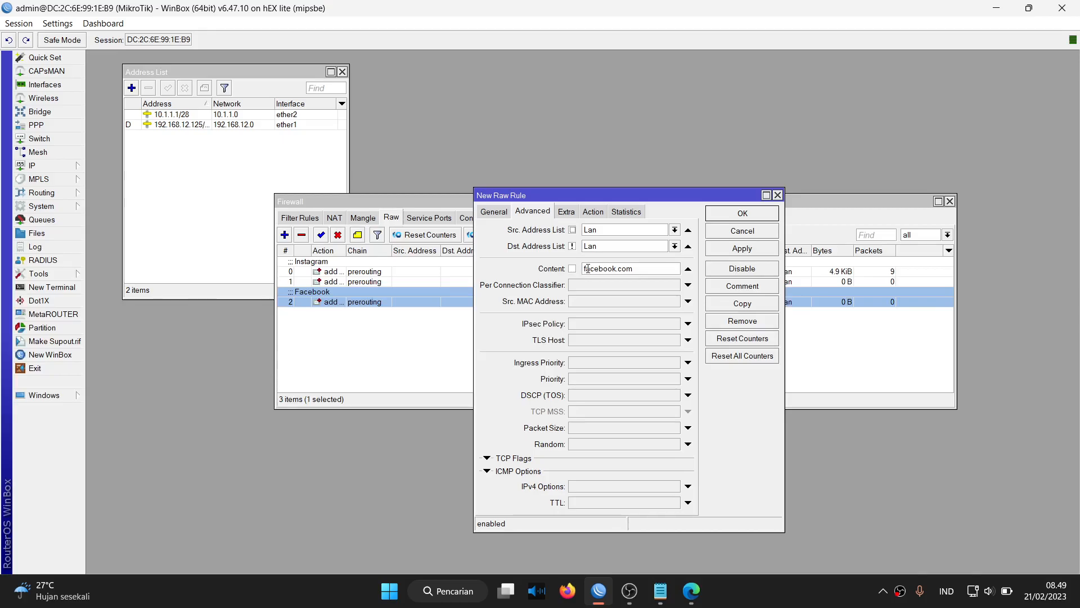
Step: Set the copied raw rule's content match to .facebook.net
{"action": "type", "text": "."}
{"action": "key", "text": "BackSpace"}
{"action": "key", "text": "BackSpace"}
{"action": "key", "text": "BackSpace"}
{"action": "type", "text": "net"}
Step: Clear the comment of the .facebook.net raw rule and save the rule
{"action": "left_click", "coordinate": [731, 286]}
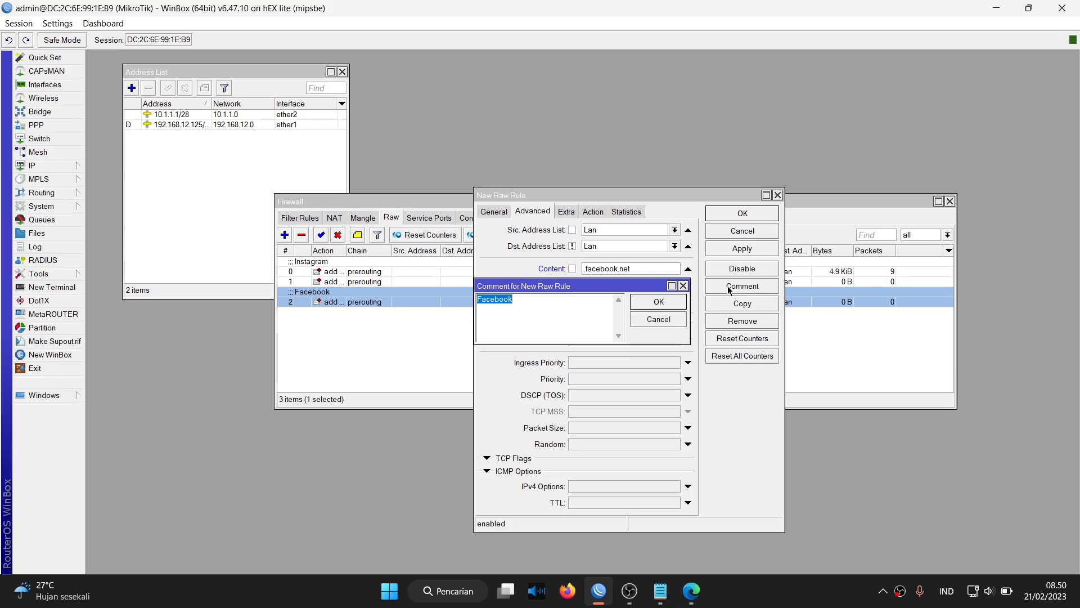
{"action": "key", "text": "Return"}
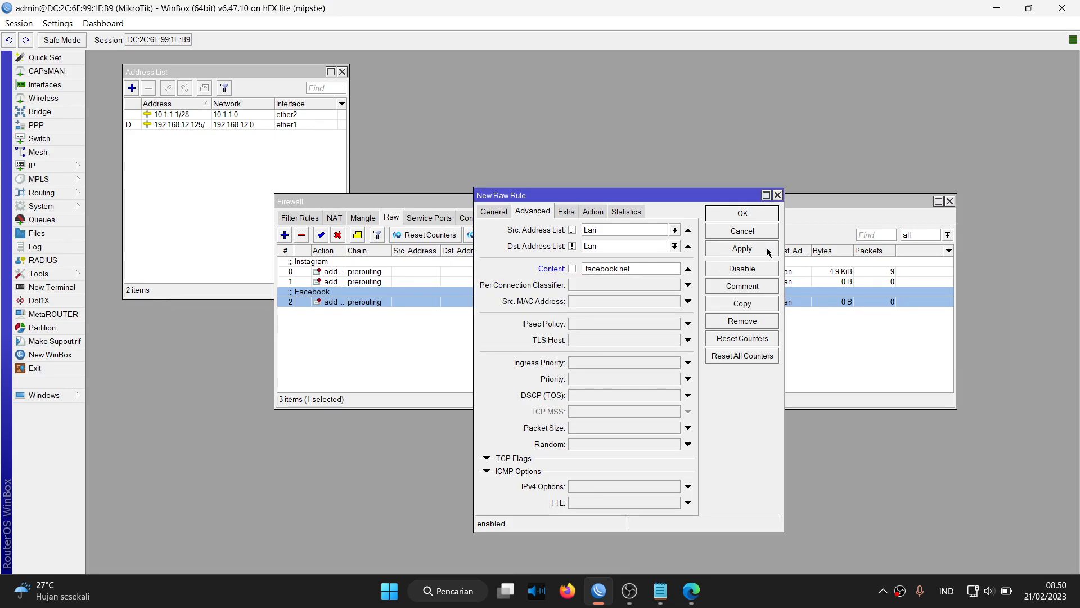
{"action": "left_click", "coordinate": [416, 373]}
{"action": "left_click", "coordinate": [678, 485]}
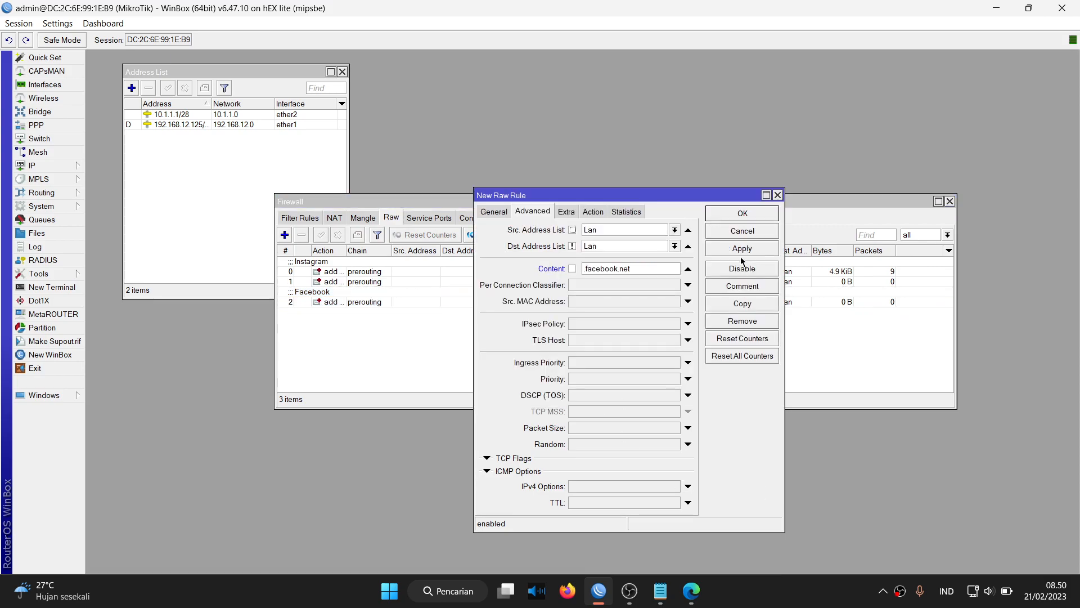
{"action": "left_click", "coordinate": [738, 252]}
{"action": "left_click", "coordinate": [748, 286]}
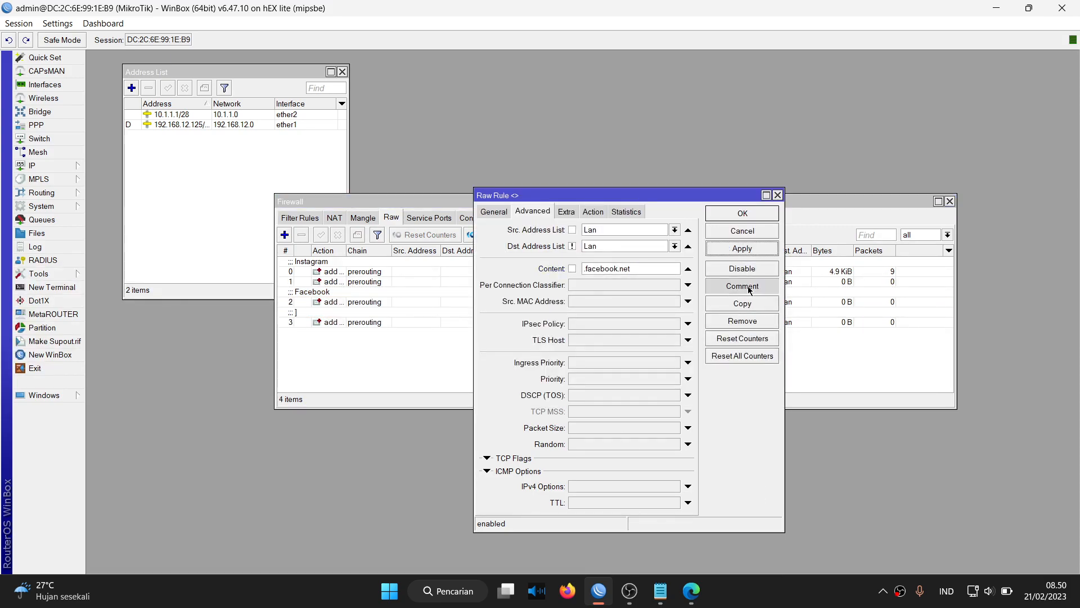
{"action": "key", "text": "Return"}
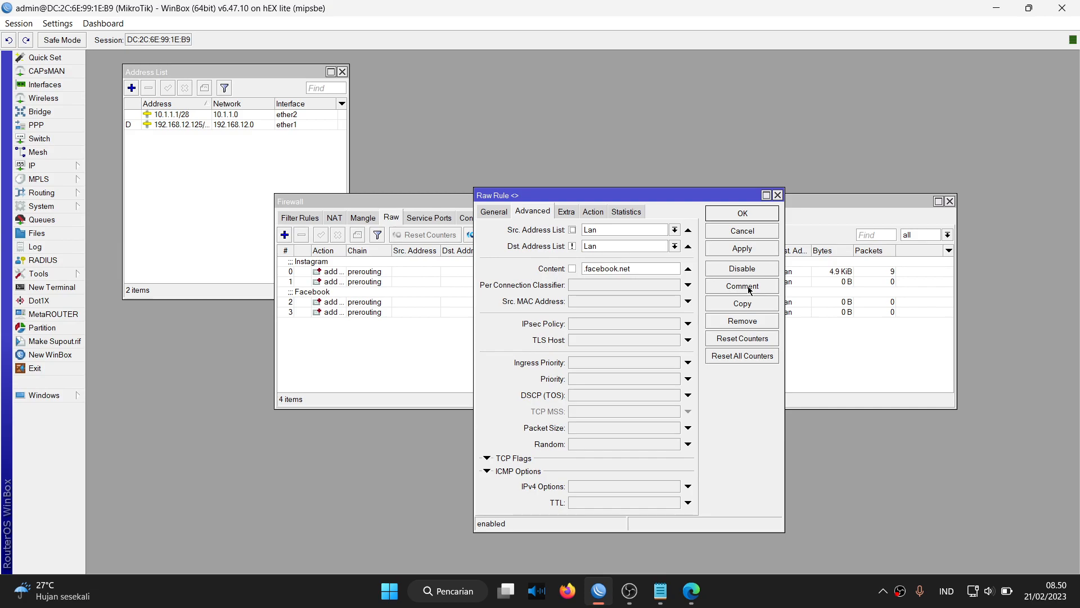
{"action": "left_click", "coordinate": [742, 213]}
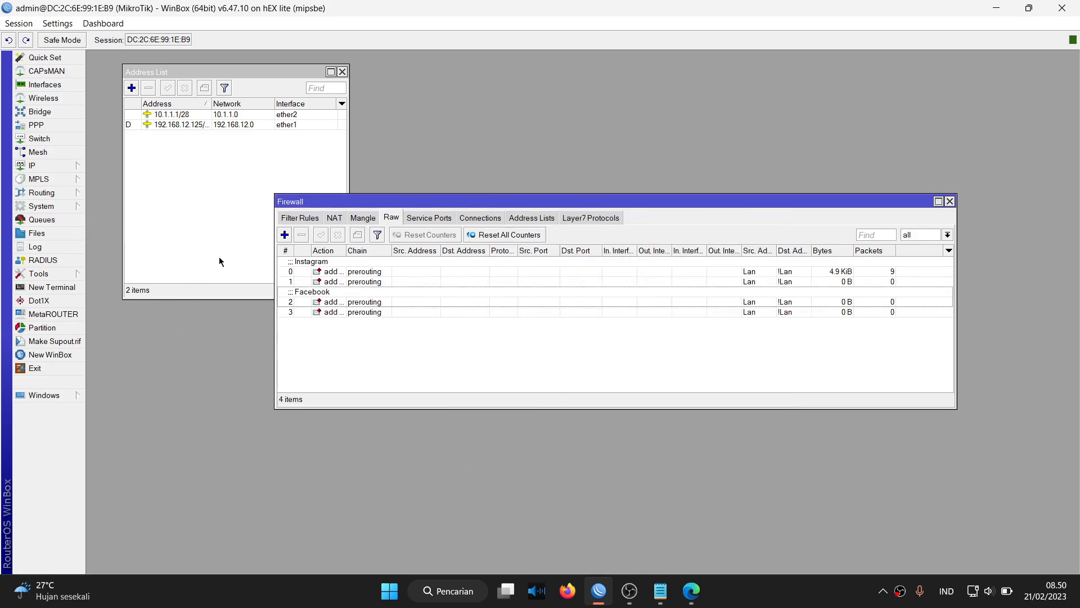
Step: Copy the .facebook.net raw rule, set the copy's content to .fbcdn.net, and save both rules
{"action": "double_click", "coordinate": [347, 314]}
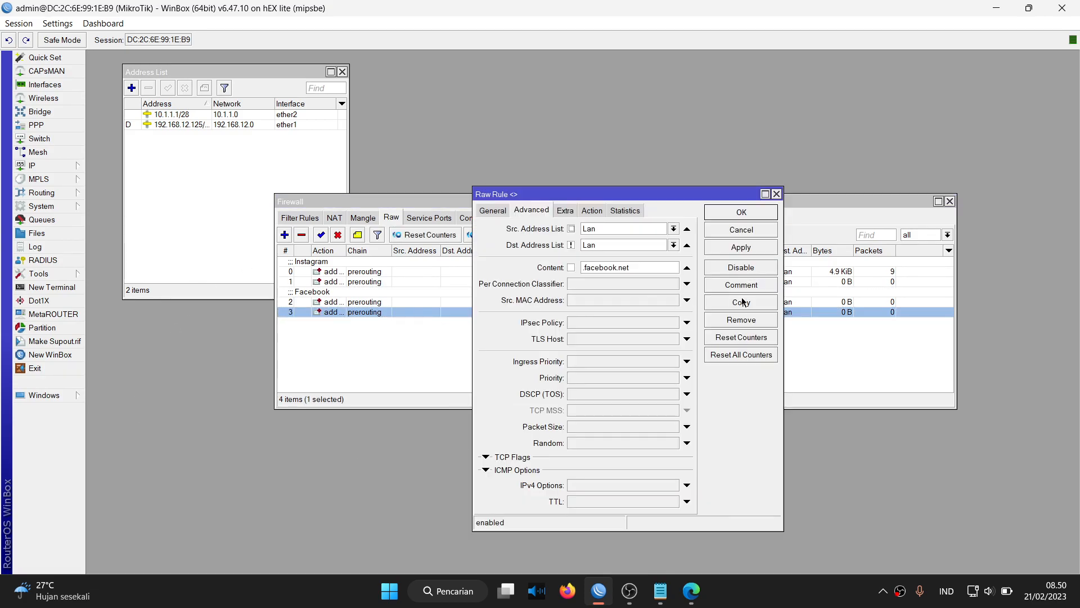
{"action": "left_click", "coordinate": [743, 304]}
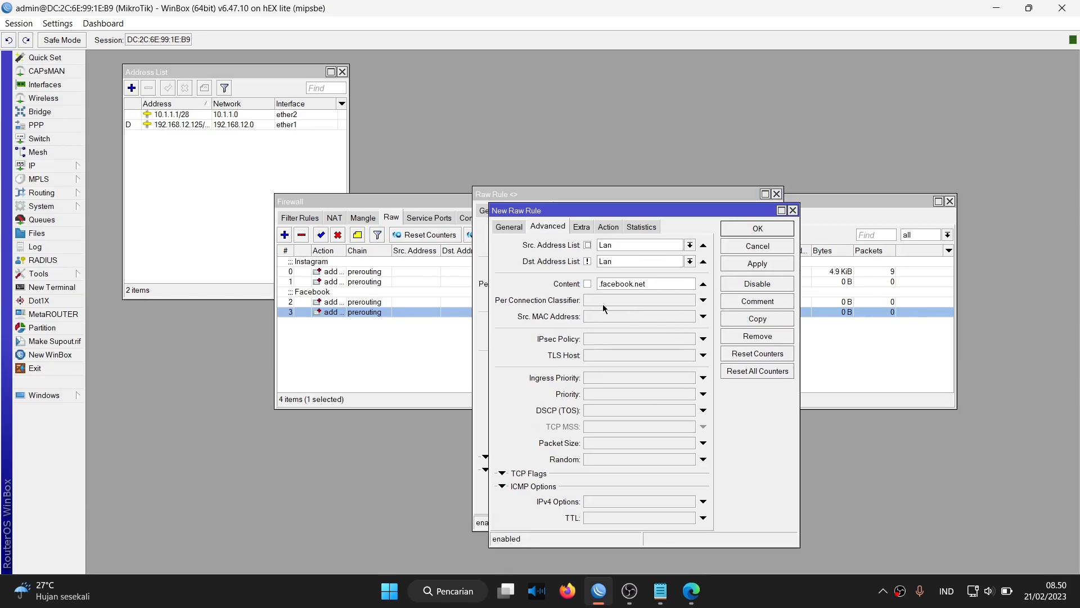
{"action": "left_click", "coordinate": [634, 284]}
{"action": "key", "text": "BackSpace"}
{"action": "key", "text": "BackSpace"}
{"action": "key", "text": "BackSpace"}
{"action": "key", "text": "BackSpace"}
{"action": "key", "text": "BackSpace"}
{"action": "key", "text": "BackSpace"}
{"action": "key", "text": "BackSpace"}
{"action": "type", "text": "bcdn"}
{"action": "left_click", "coordinate": [756, 264]}
{"action": "left_click", "coordinate": [754, 231]}
{"action": "left_click", "coordinate": [738, 245]}
{"action": "left_click", "coordinate": [736, 216]}
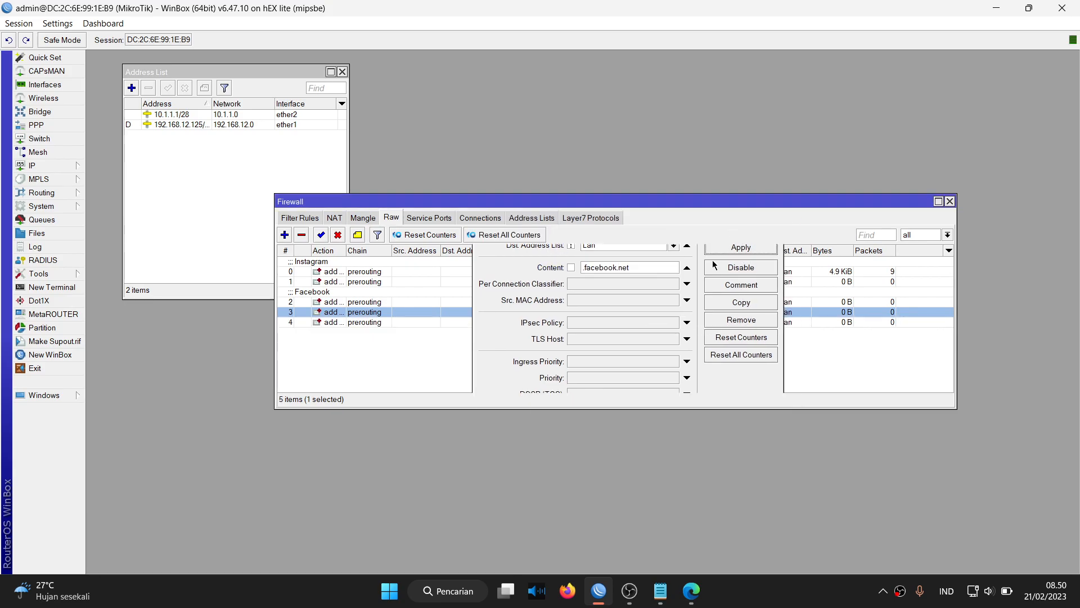
Step: Create a new filter rule in the forward chain with Facebook as its destination address list
{"action": "left_click", "coordinate": [299, 218]}
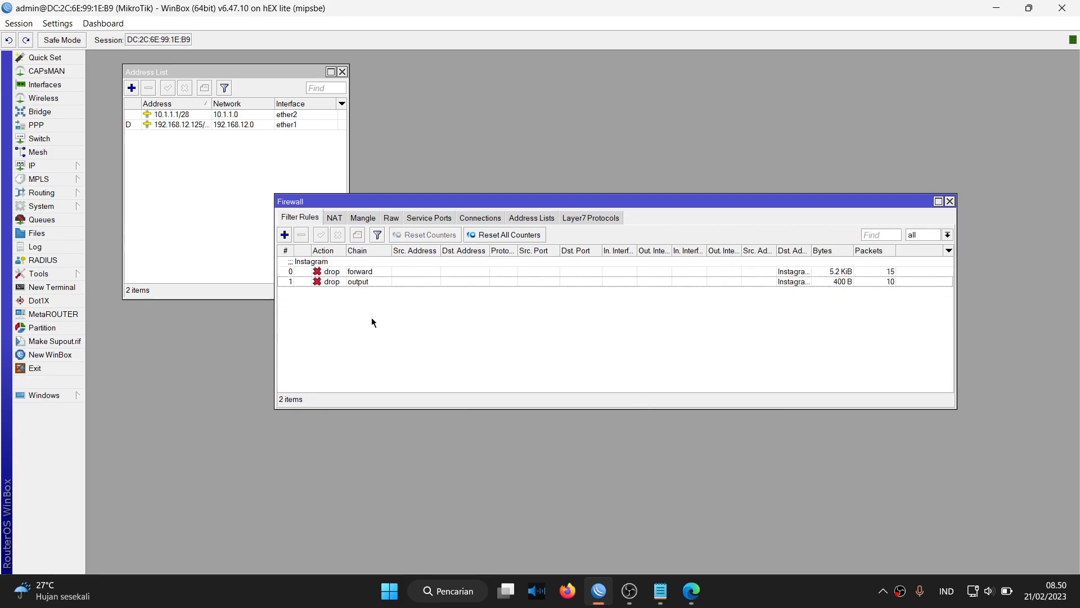
{"action": "left_click", "coordinate": [285, 235]}
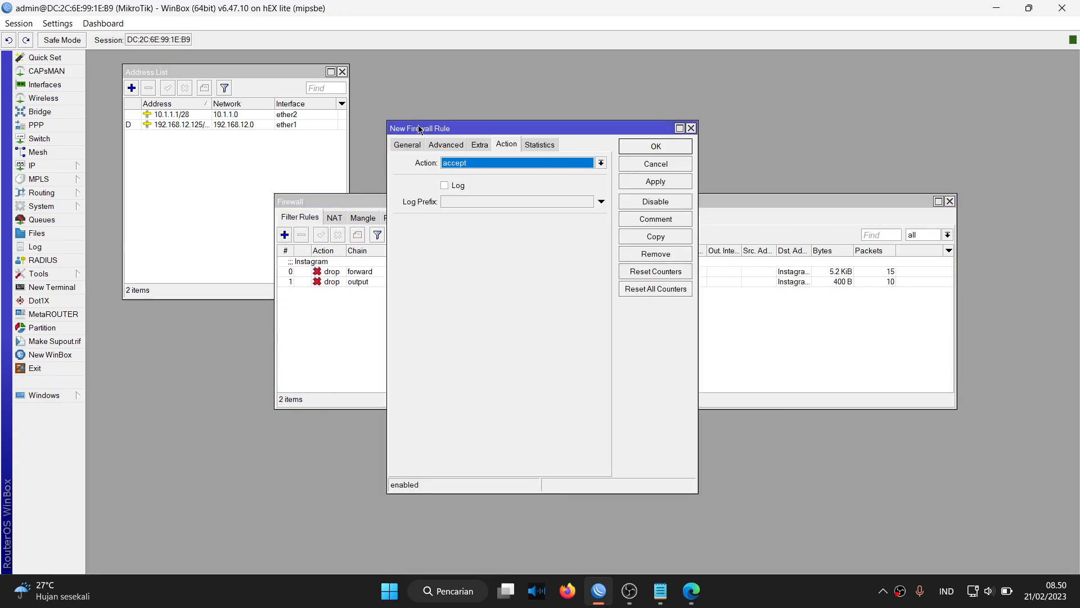
{"action": "left_click", "coordinate": [405, 144]}
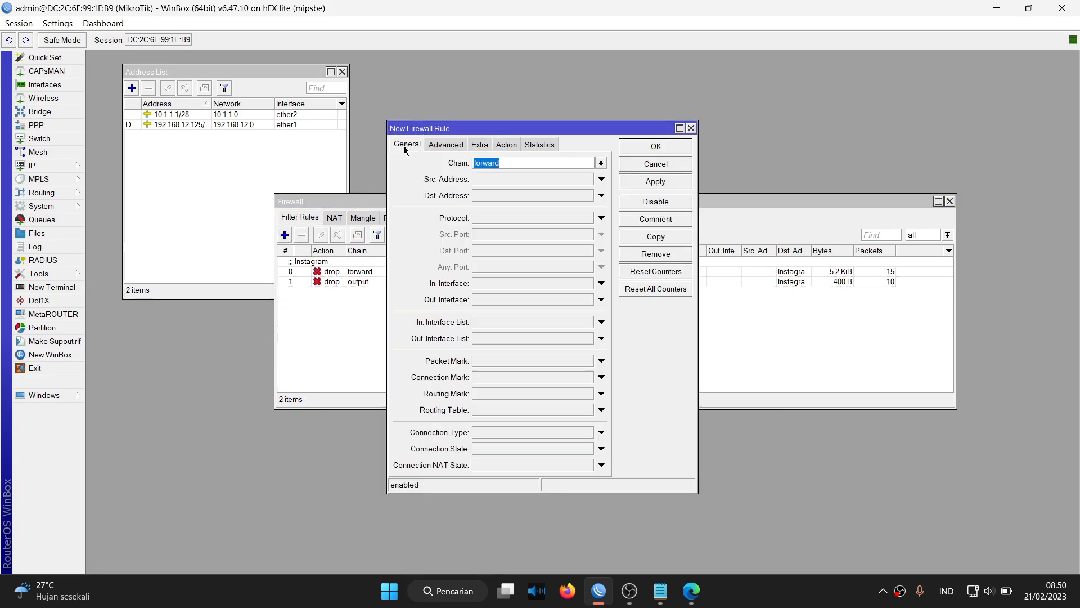
{"action": "left_click", "coordinate": [446, 144]}
{"action": "left_click", "coordinate": [502, 178]}
{"action": "left_click", "coordinate": [573, 179]}
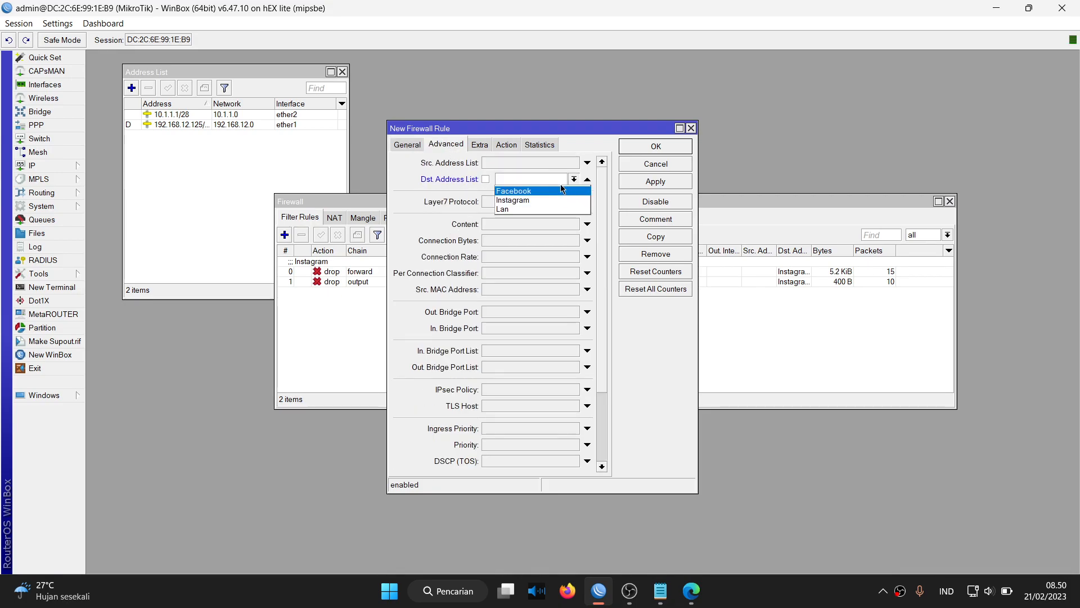
{"action": "left_click", "coordinate": [574, 180]}
{"action": "left_click", "coordinate": [574, 179]}
{"action": "left_click", "coordinate": [564, 191]}
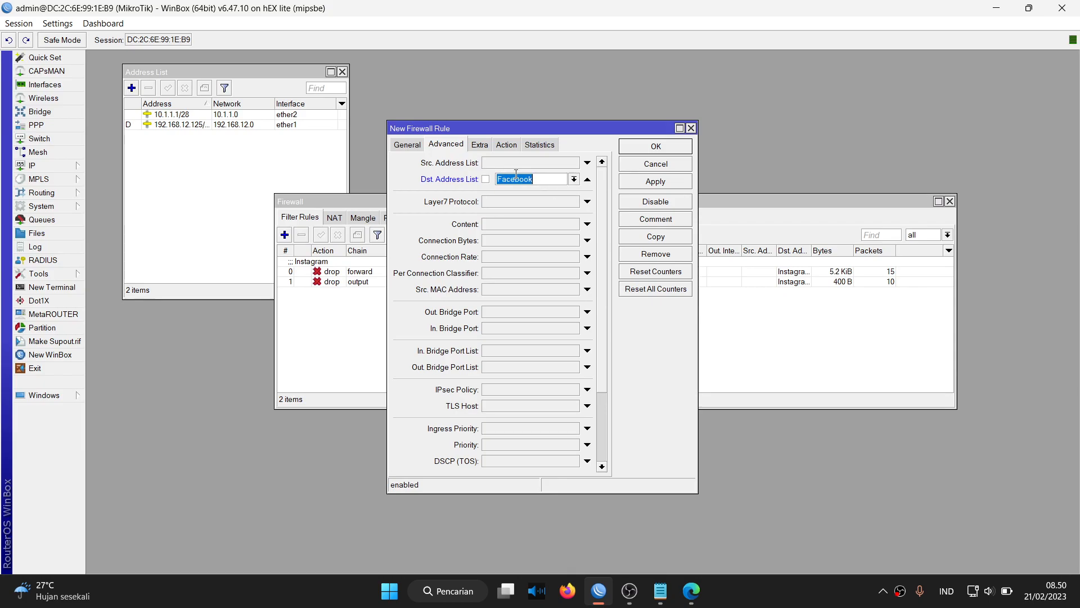
Step: Set the new filter rule's action to drop, comment it "Facebook", and apply it
{"action": "left_click", "coordinate": [507, 144]}
{"action": "left_click", "coordinate": [487, 163]}
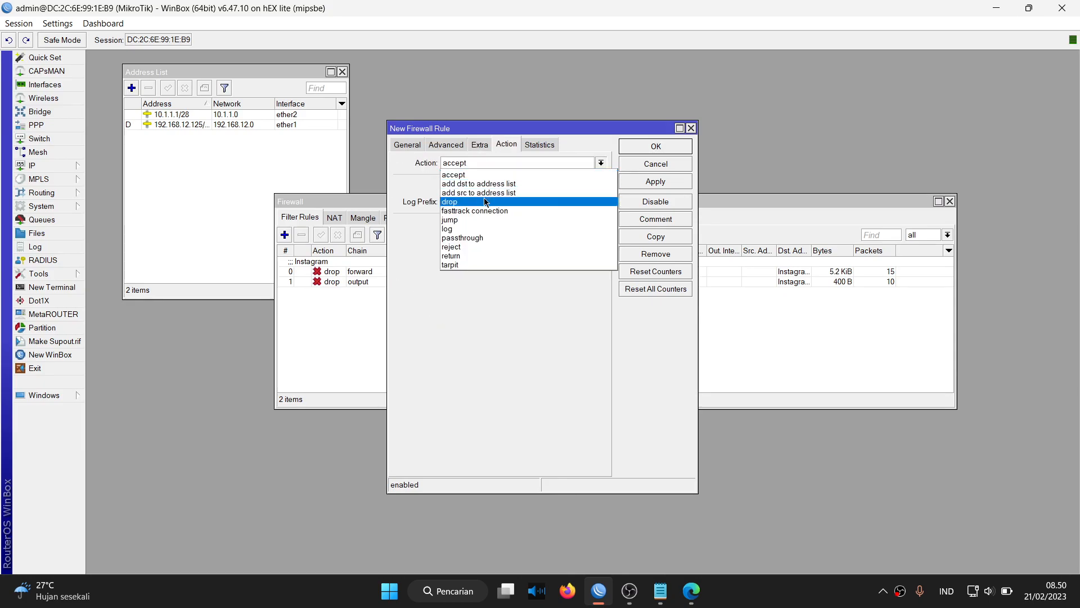
{"action": "left_click", "coordinate": [492, 201]}
{"action": "left_click", "coordinate": [662, 219]}
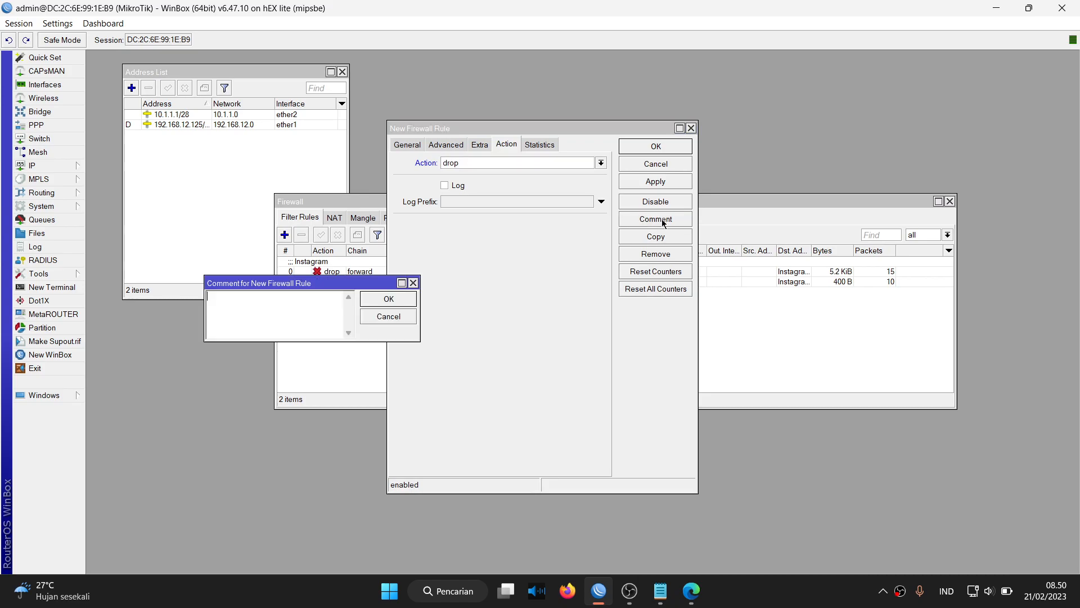
{"action": "type", "text": "Facebook"}
{"action": "key", "text": "Return"}
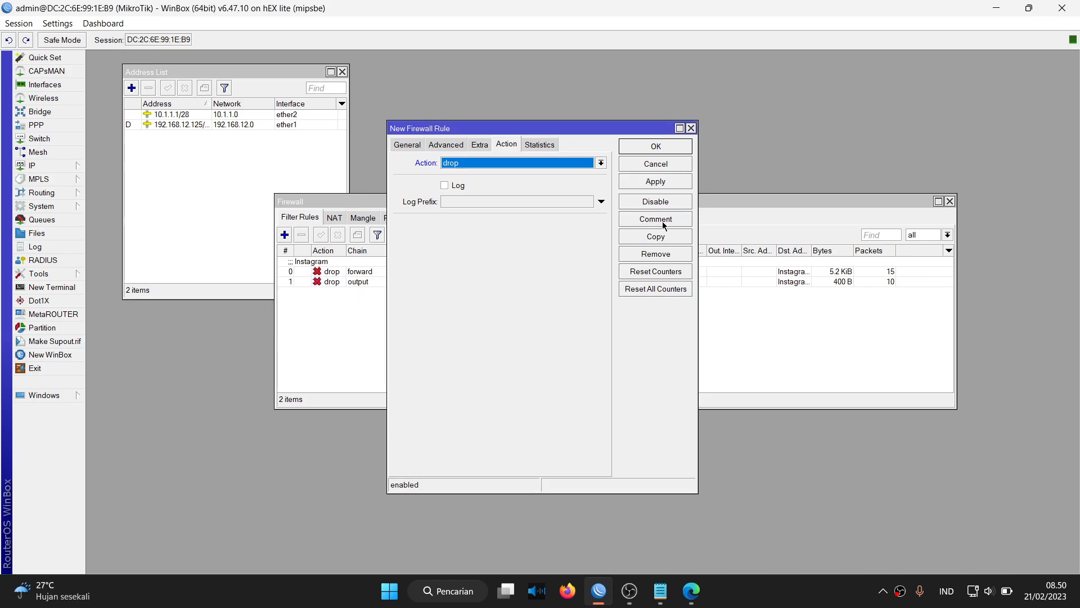
{"action": "left_click", "coordinate": [666, 182]}
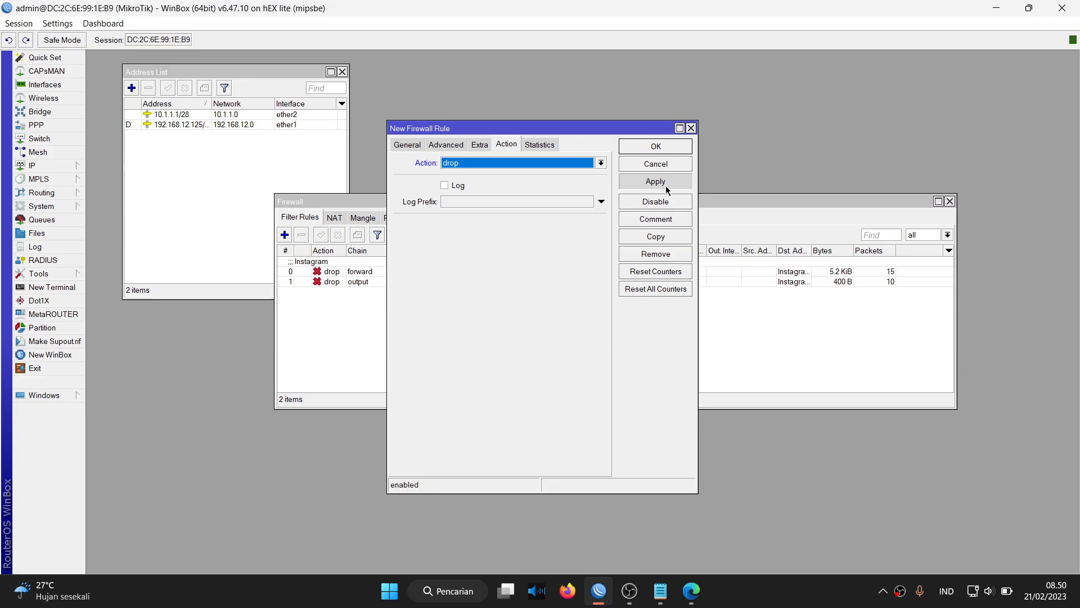
Step: Copy the Facebook drop rule and set the copy's chain to output
{"action": "left_click", "coordinate": [653, 236]}
{"action": "left_click", "coordinate": [463, 164]}
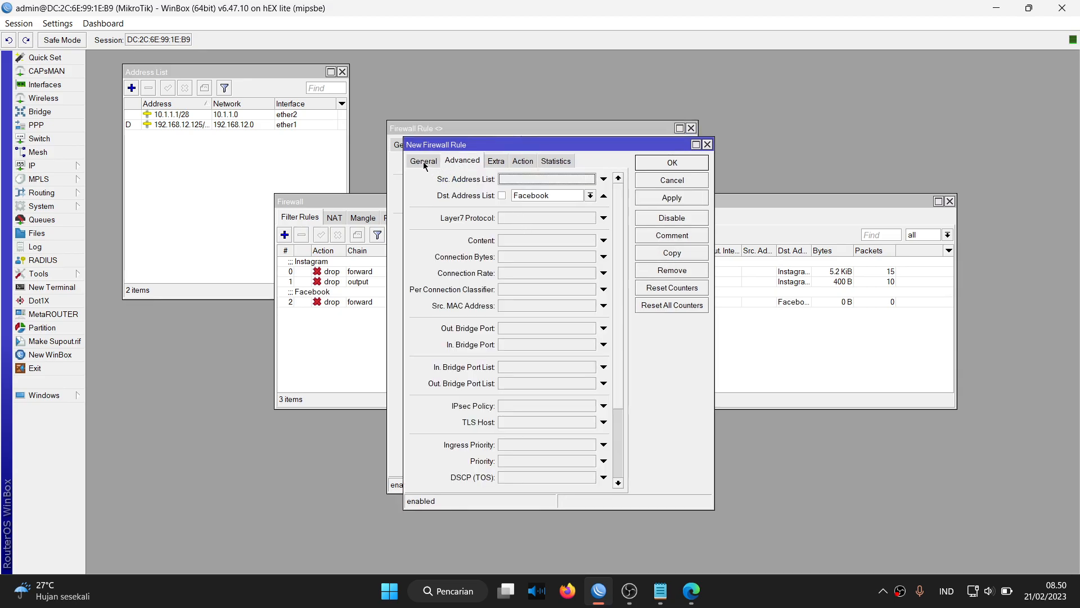
{"action": "left_click", "coordinate": [424, 162]}
{"action": "left_click", "coordinate": [617, 179]}
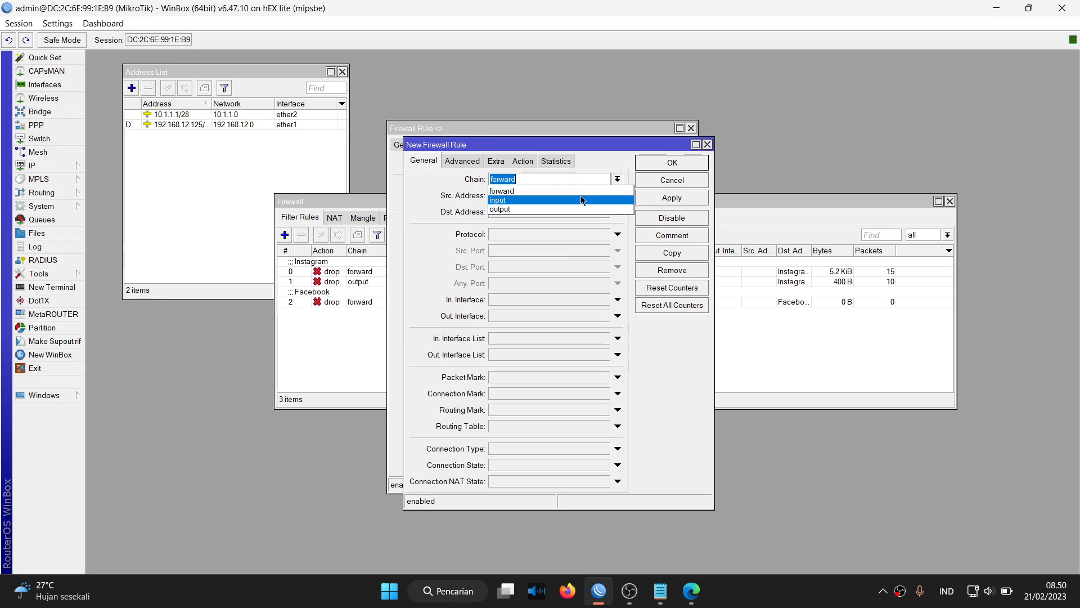
{"action": "left_click", "coordinate": [579, 208]}
Step: Clear the copied output rule's comment and save both Facebook drop rules
{"action": "left_click", "coordinate": [661, 234]}
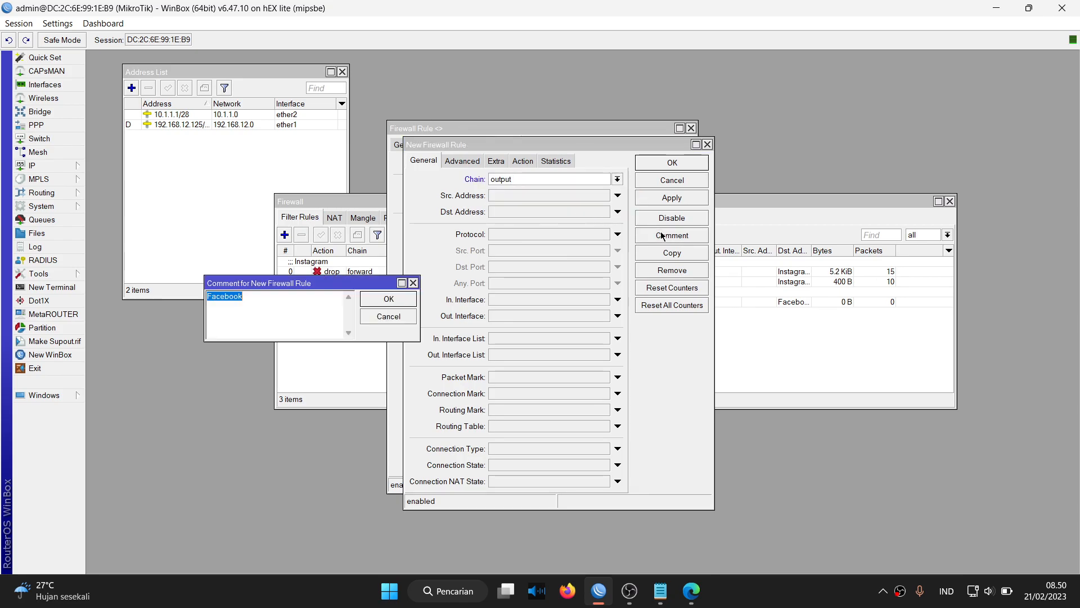
{"action": "key", "text": "BackSpace"}
{"action": "key", "text": "Return"}
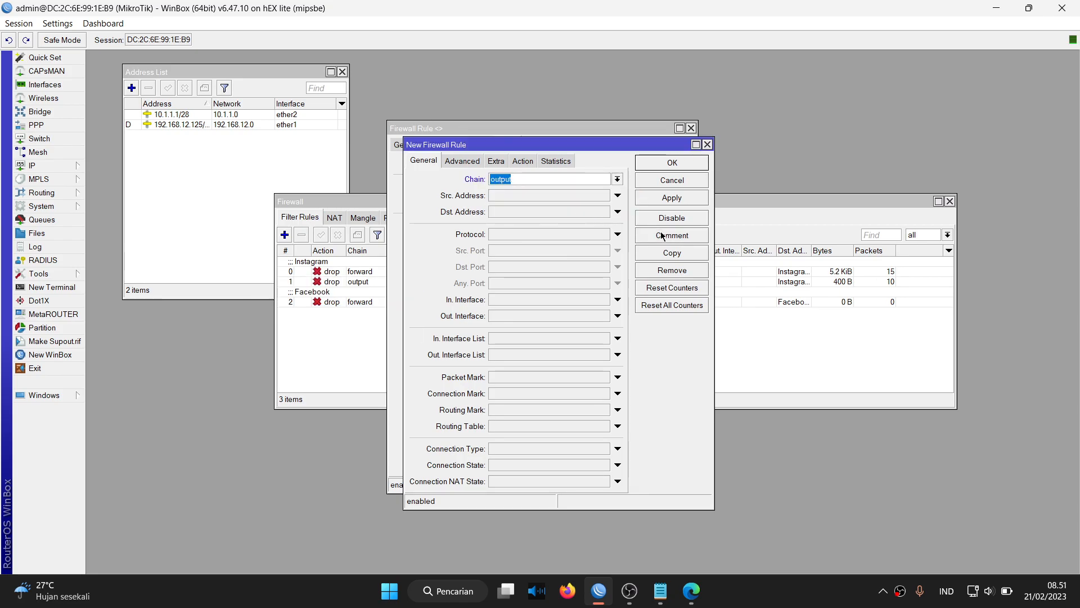
{"action": "left_click", "coordinate": [664, 200]}
{"action": "left_click", "coordinate": [662, 184]}
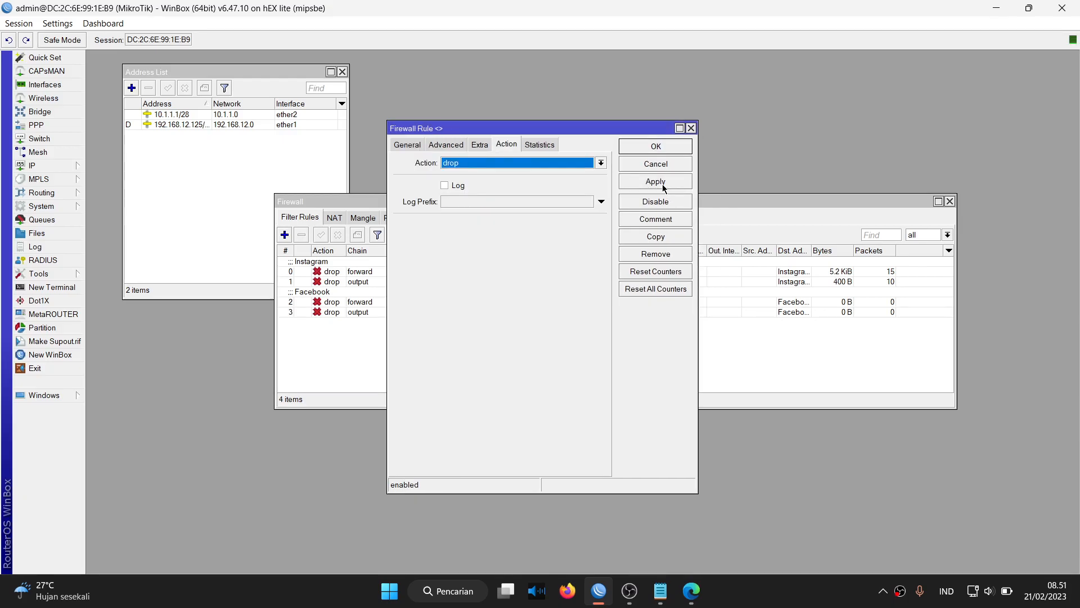
{"action": "left_click", "coordinate": [656, 148]}
Step: Switch to the Edge browser and search Bing for Facebook
{"action": "left_click", "coordinate": [691, 591]}
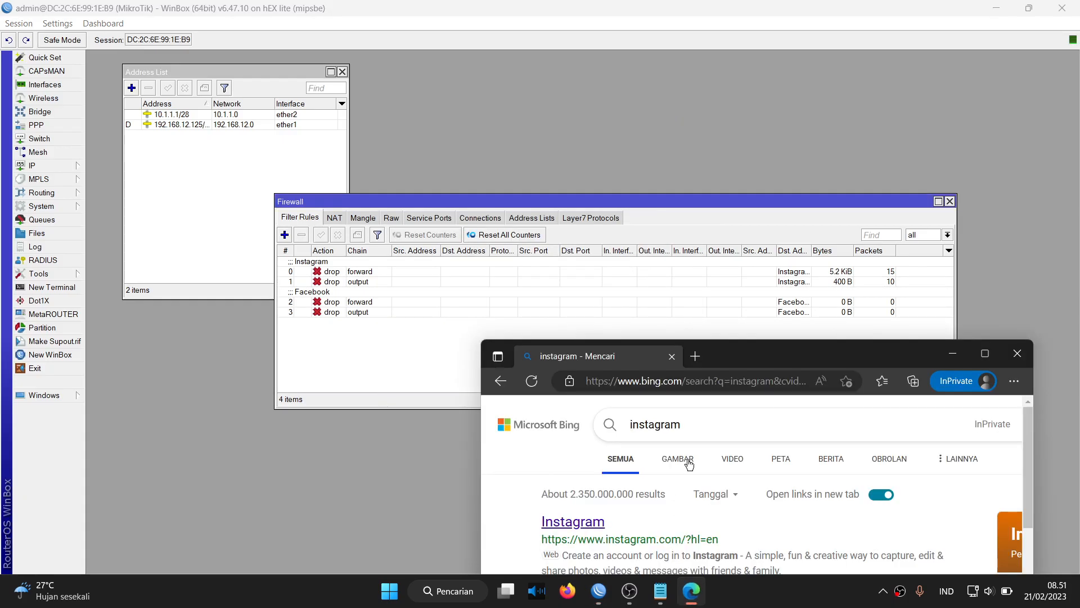
{"action": "left_click", "coordinate": [658, 425]}
{"action": "key", "text": "ctrl+a"}
{"action": "key", "text": "BackSpace"}
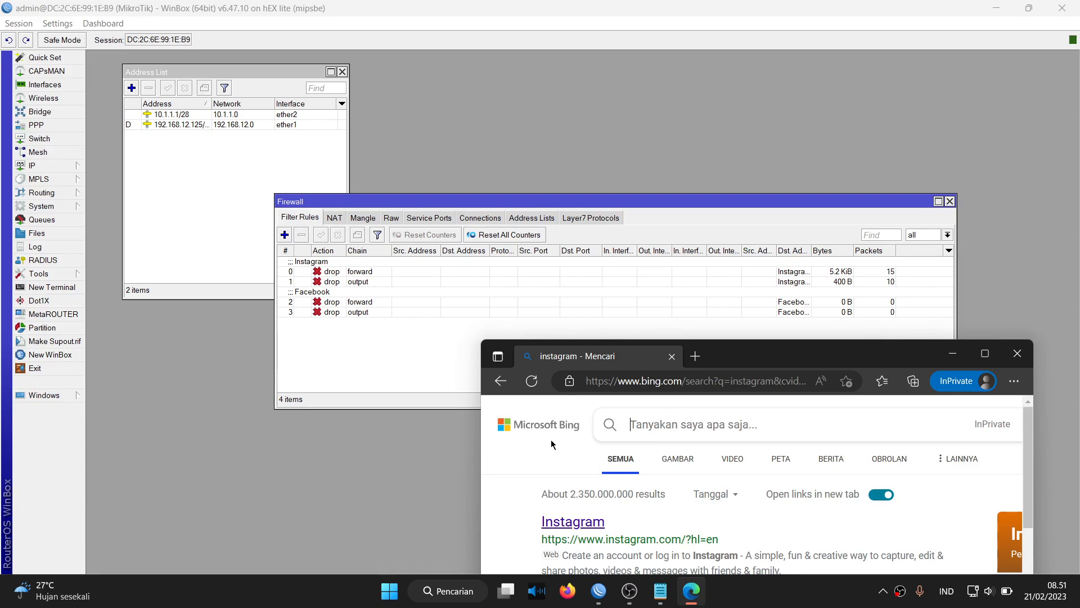
{"action": "type", "text": "fac"}
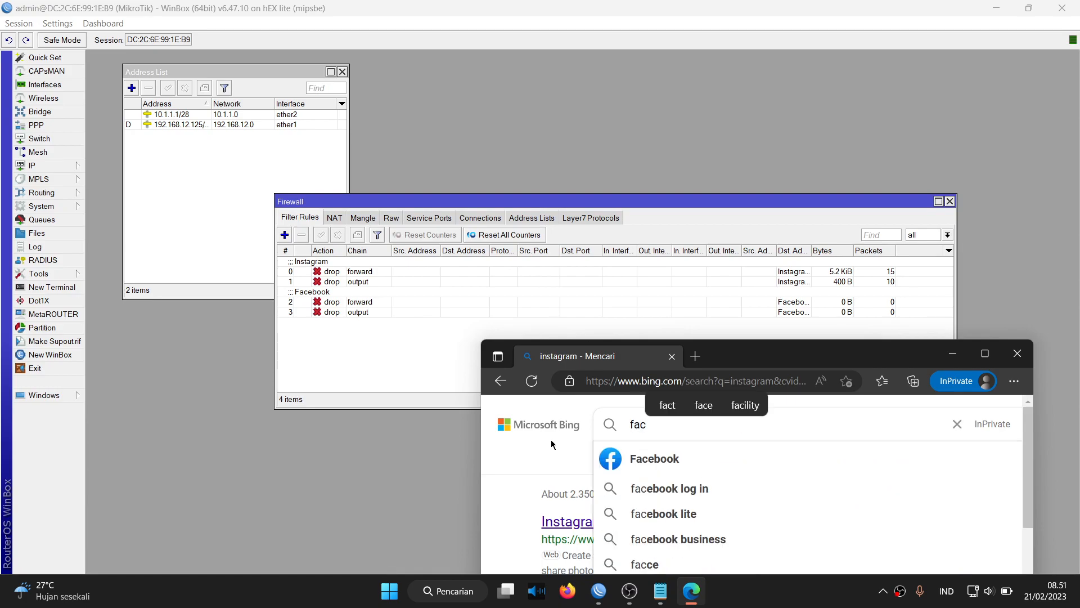
{"action": "left_click", "coordinate": [654, 458]}
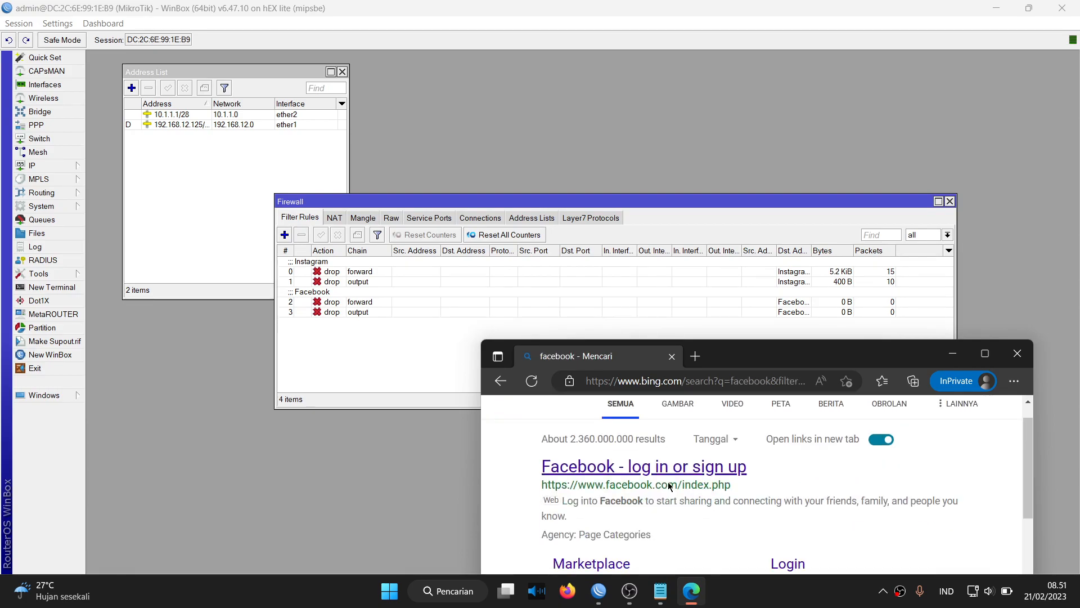
Step: Test the block by opening the id-id.facebook.com result in a new tab, and close the search results tab
{"action": "scroll", "coordinate": [667, 482], "scroll_direction": "down", "scroll_amount": 1}
{"action": "scroll", "coordinate": [647, 483], "scroll_direction": "down", "scroll_amount": 6}
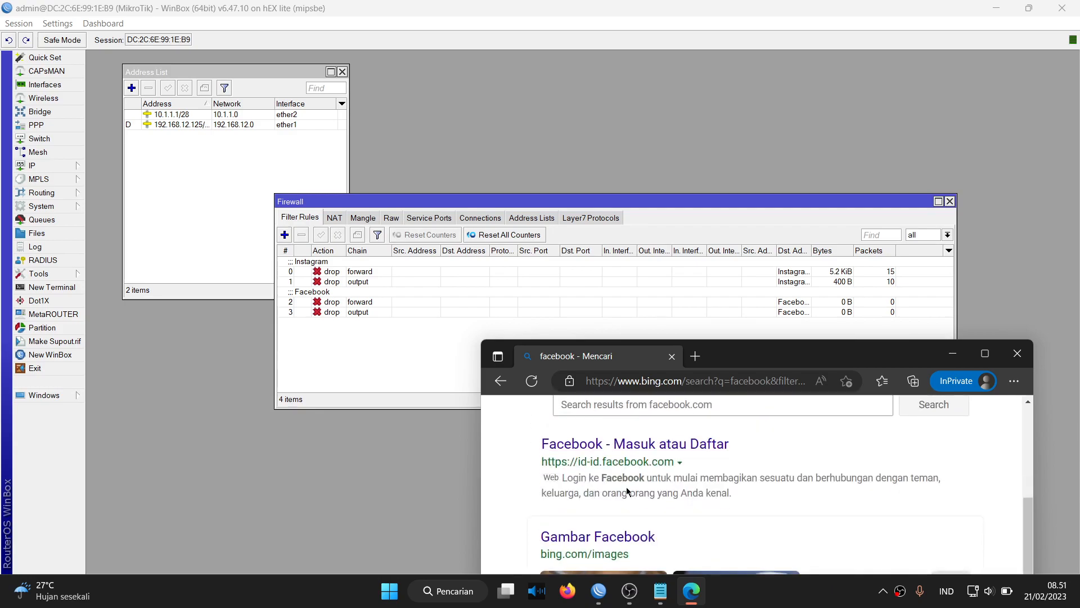
{"action": "right_click", "coordinate": [622, 448]}
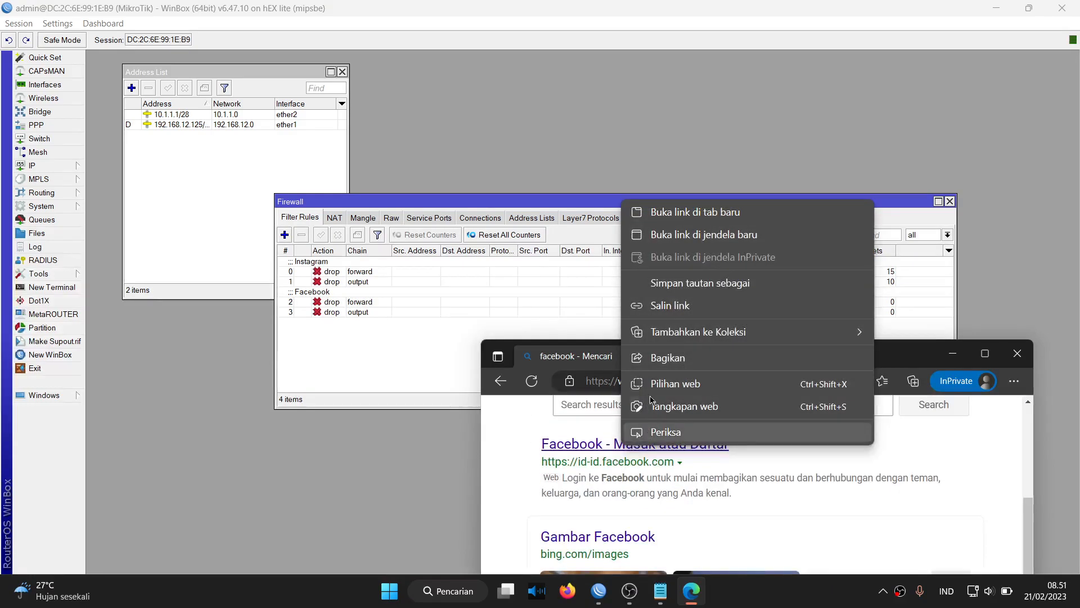
{"action": "left_click", "coordinate": [703, 218]}
{"action": "left_click", "coordinate": [673, 356]}
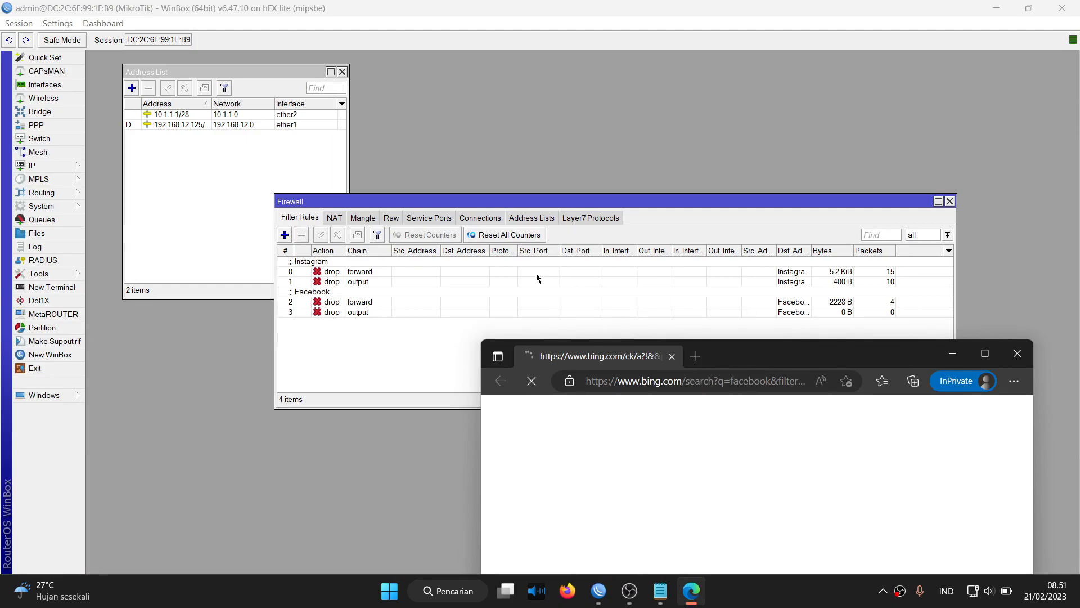
Step: Check the raw rules' traffic counters and the collected firewall address lists in WinBox, reversing the lists' name order
{"action": "left_click", "coordinate": [361, 218]}
{"action": "left_click", "coordinate": [391, 218]}
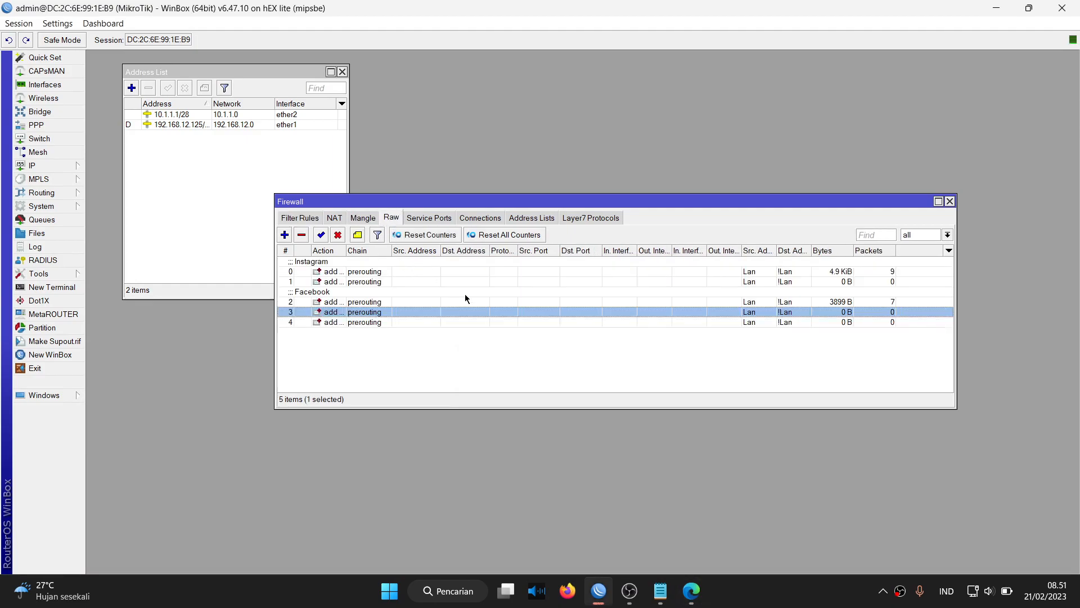
{"action": "left_click", "coordinate": [554, 373]}
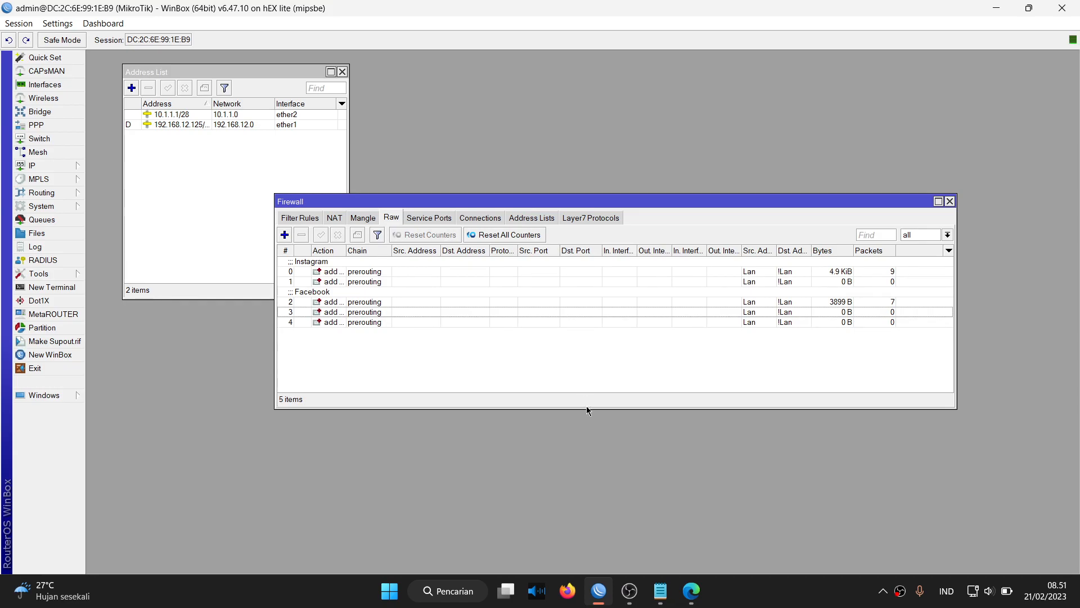
{"action": "left_click", "coordinate": [532, 217]}
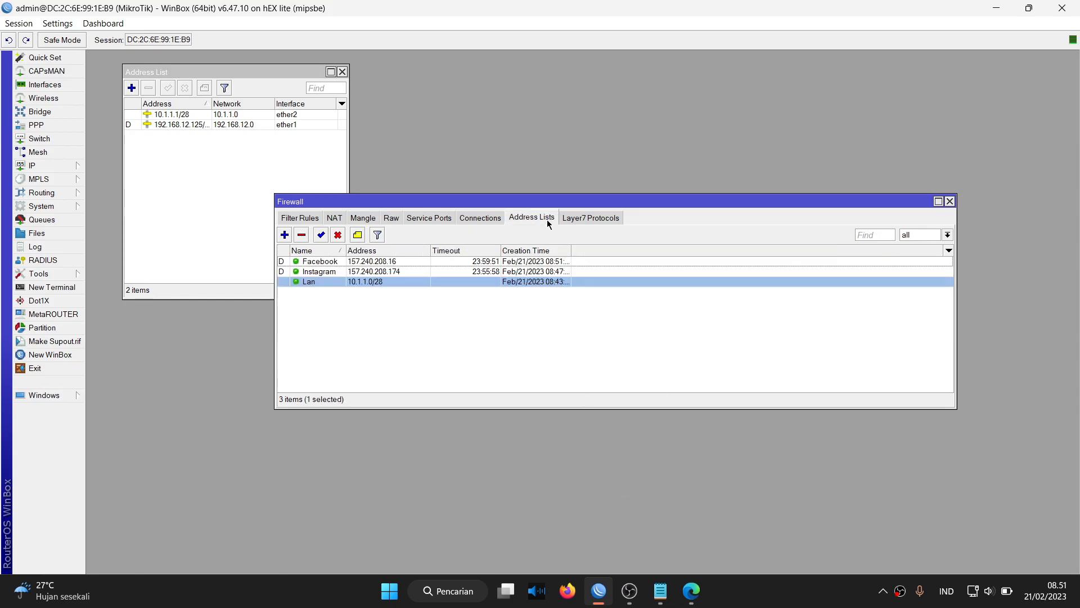
{"action": "left_click", "coordinate": [474, 296]}
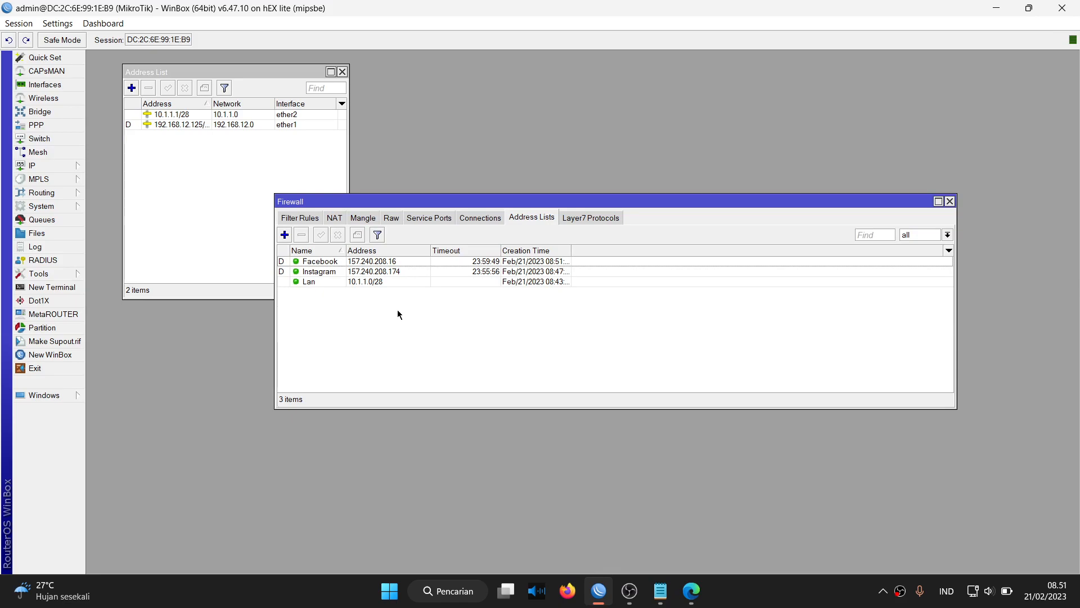
{"action": "left_click", "coordinate": [343, 251]}
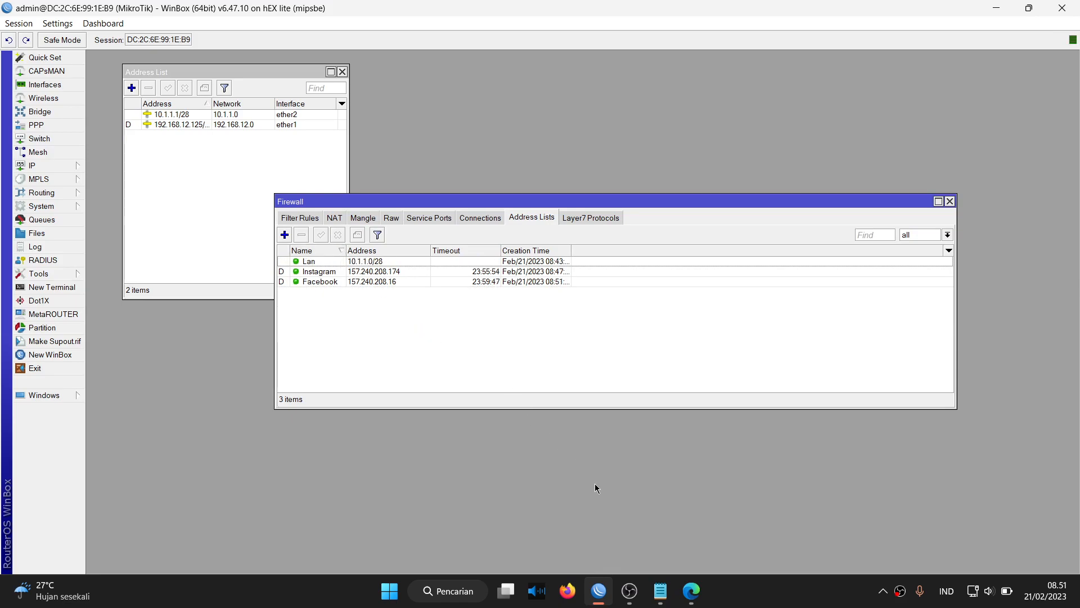
Step: Return to Edge, open an empty InPrivate tab, close the Facebook tab, and minimize the browser
{"action": "left_click", "coordinate": [691, 591]}
{"action": "left_click", "coordinate": [695, 356]}
{"action": "left_click", "coordinate": [679, 360]}
{"action": "left_click", "coordinate": [671, 356]}
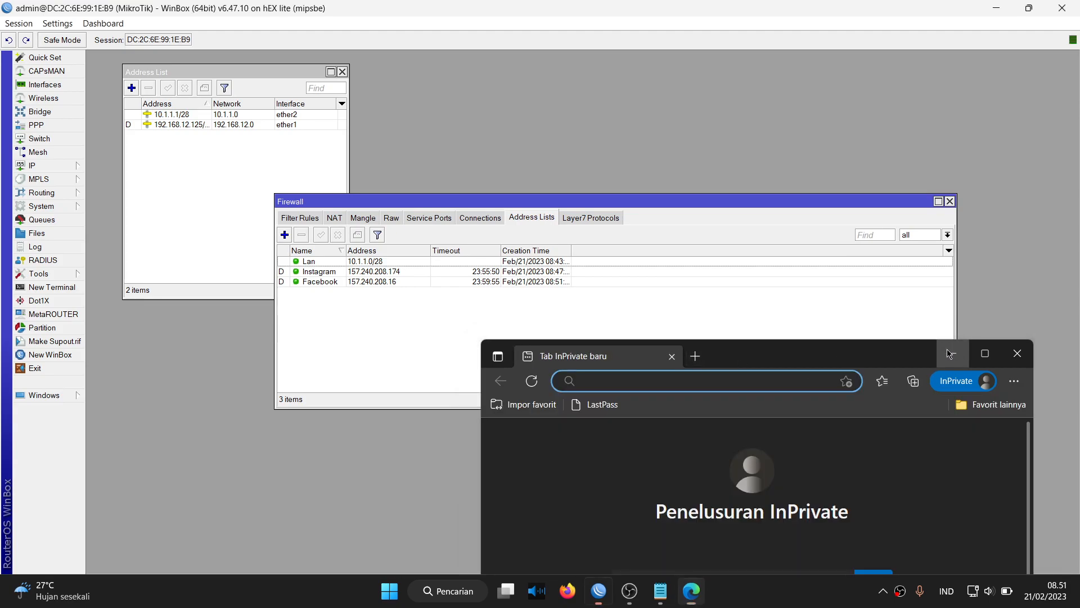
{"action": "left_click", "coordinate": [954, 354]}
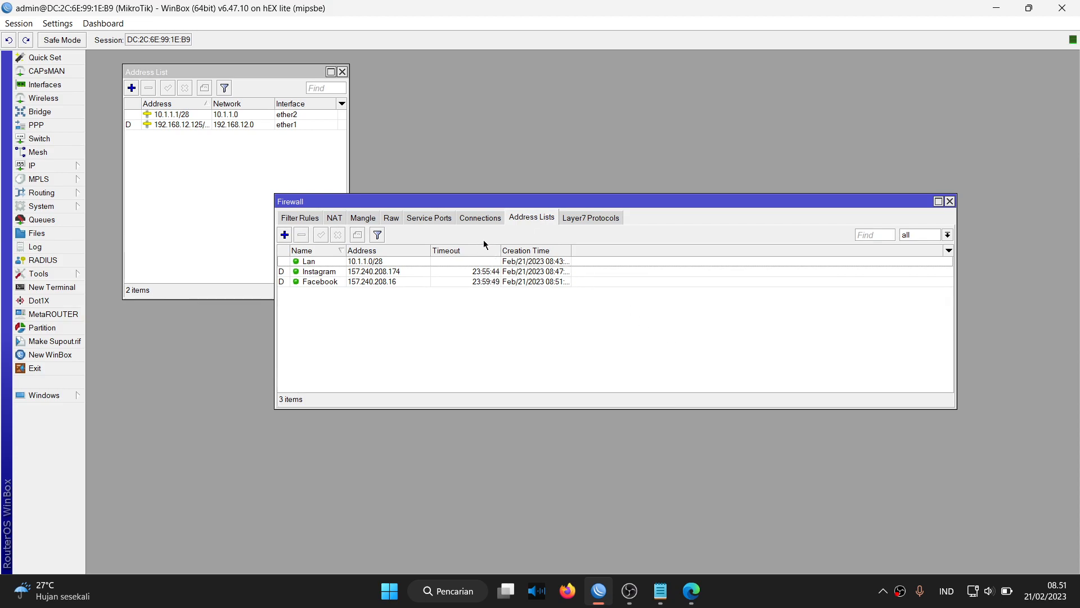
Step: Create a new raw rule in the prerouting chain with Lan as its source address list
{"action": "left_click", "coordinate": [389, 218]}
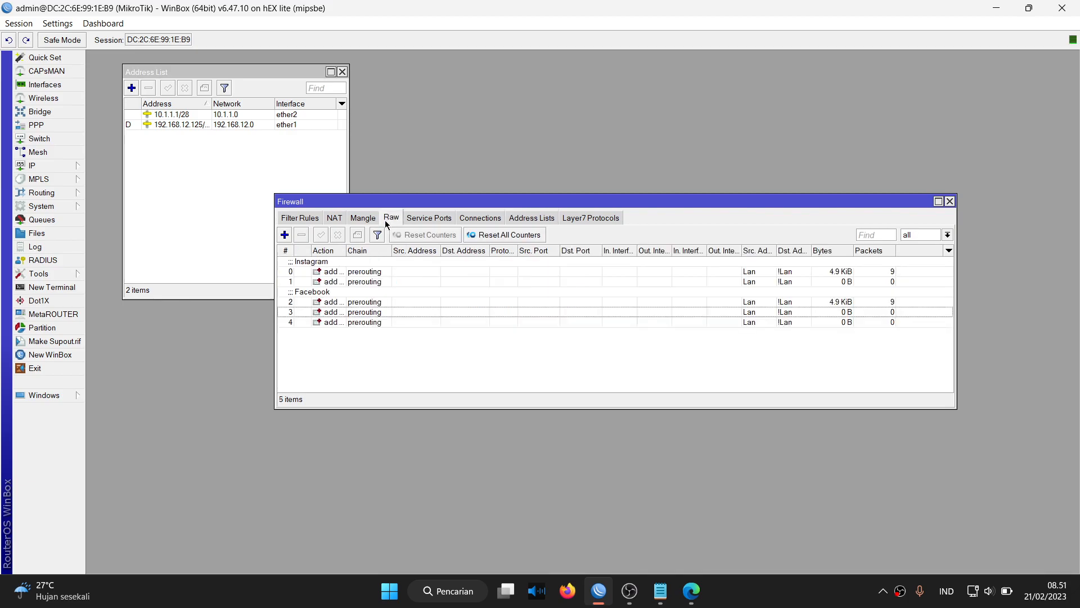
{"action": "left_click", "coordinate": [291, 234]}
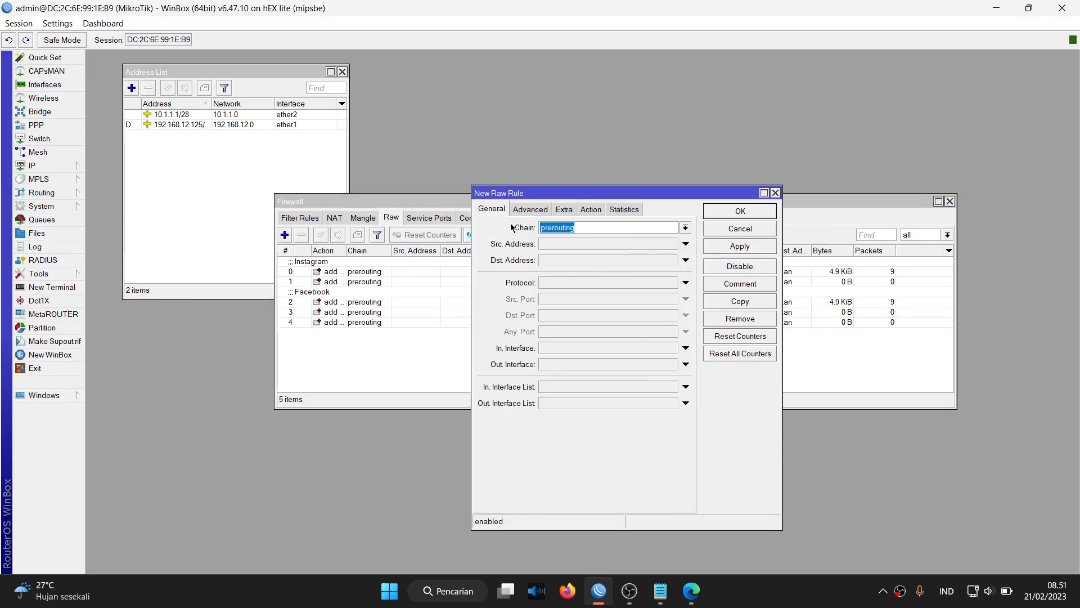
{"action": "left_click", "coordinate": [534, 211]}
{"action": "left_click", "coordinate": [686, 227]}
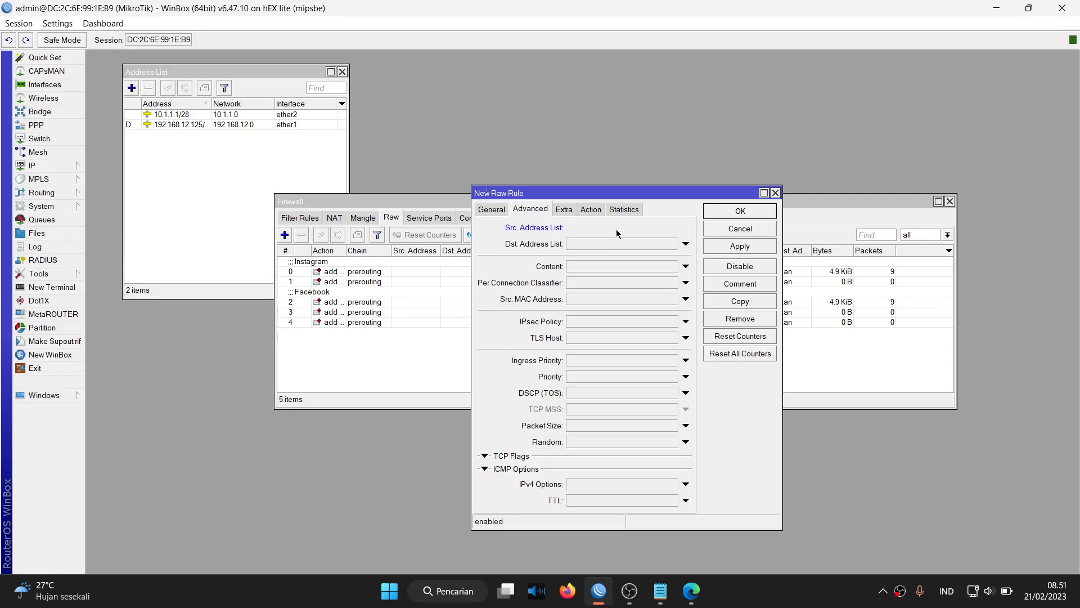
{"action": "left_click", "coordinate": [673, 227]}
{"action": "left_click", "coordinate": [647, 257]}
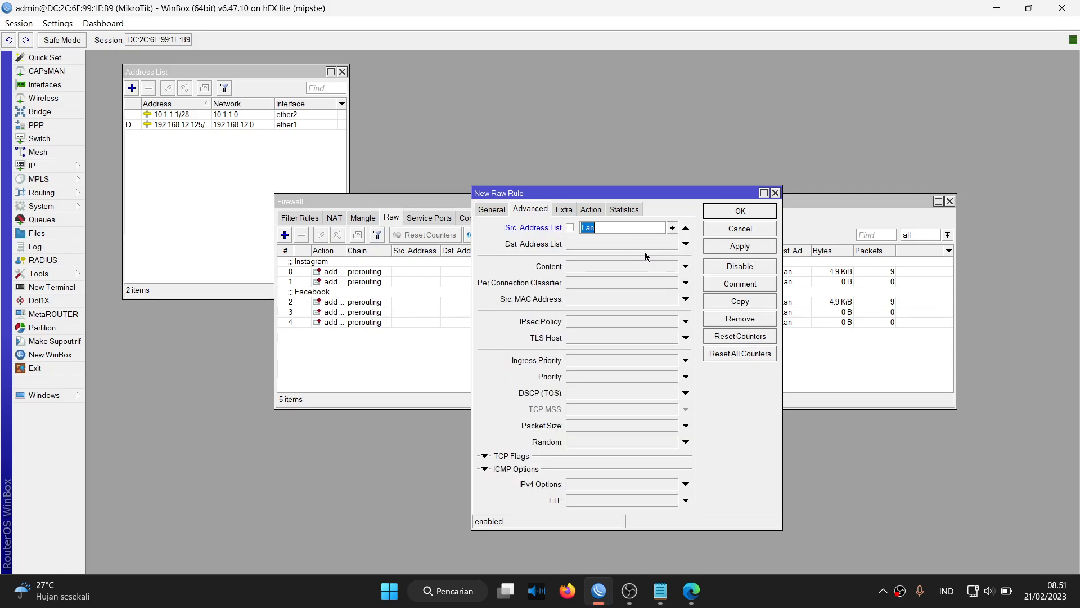
Step: Set the new raw rule to exclude Lan as destination address list and match the content .mp3
{"action": "left_click", "coordinate": [645, 247]}
{"action": "left_click", "coordinate": [672, 244]}
{"action": "left_click", "coordinate": [619, 273]}
{"action": "left_click", "coordinate": [570, 244]}
{"action": "left_click", "coordinate": [585, 269]}
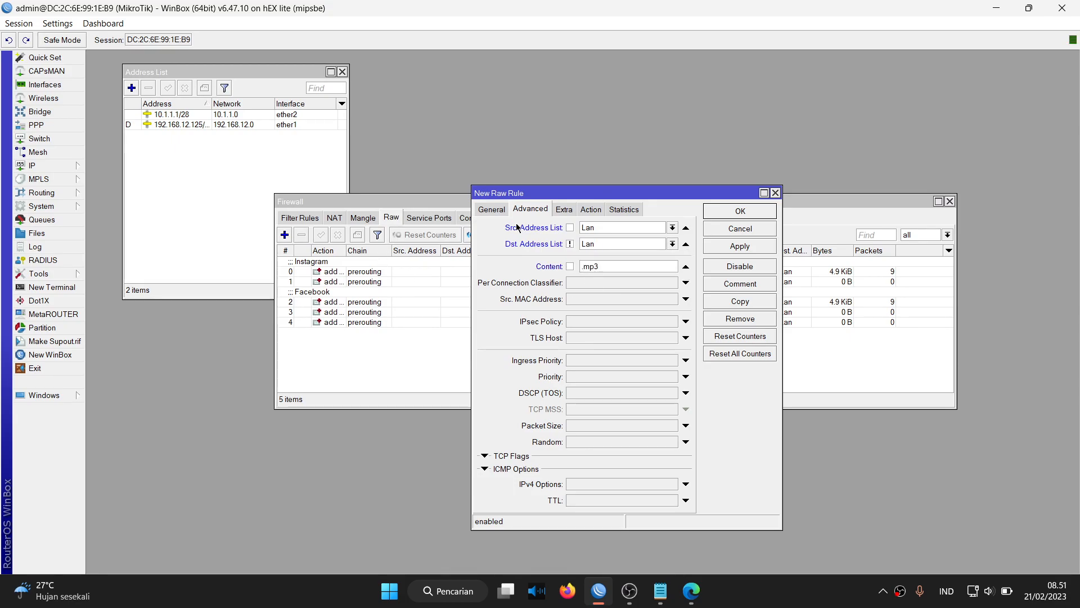
Step: Set the raw rule's action to add dst to address list, using the list File-Tipe with a timeout of 1d 0:0:0
{"action": "left_click", "coordinate": [563, 212]}
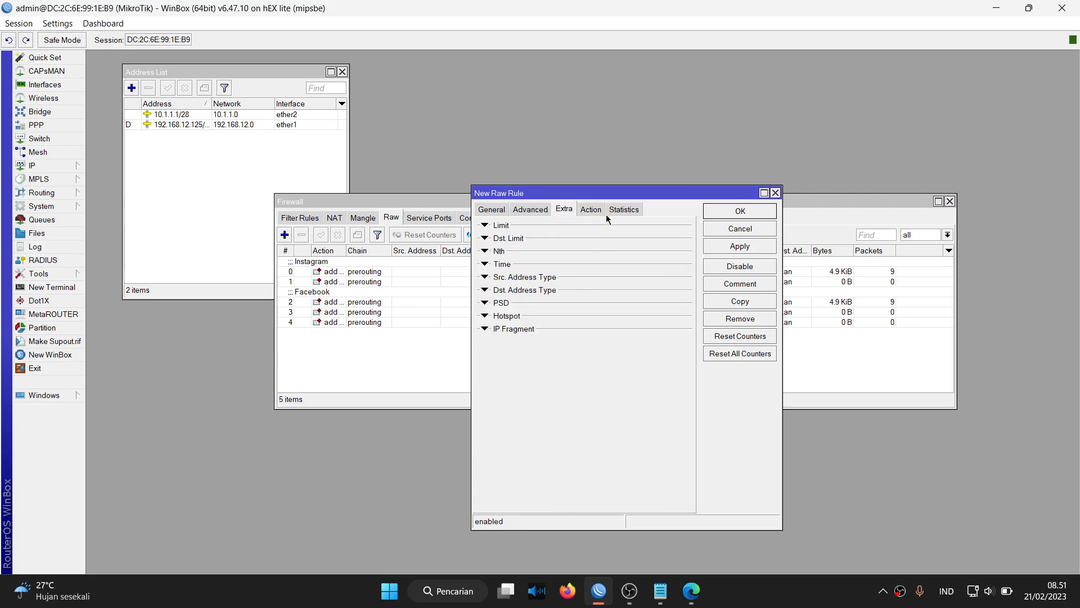
{"action": "left_click", "coordinate": [591, 210]}
{"action": "left_click", "coordinate": [571, 231]}
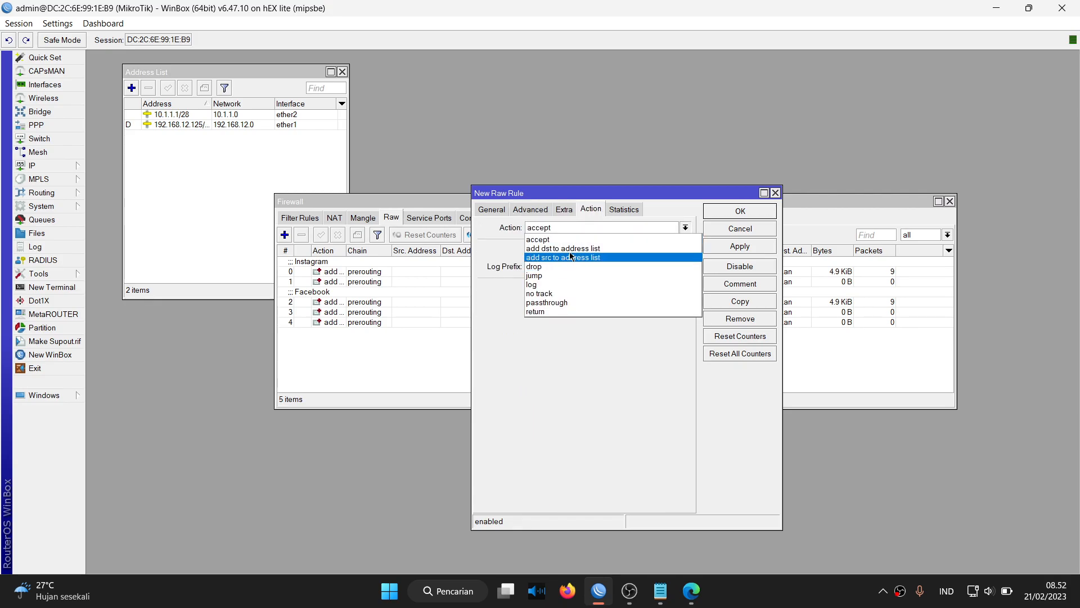
{"action": "left_click", "coordinate": [573, 249]}
{"action": "left_click", "coordinate": [585, 289]}
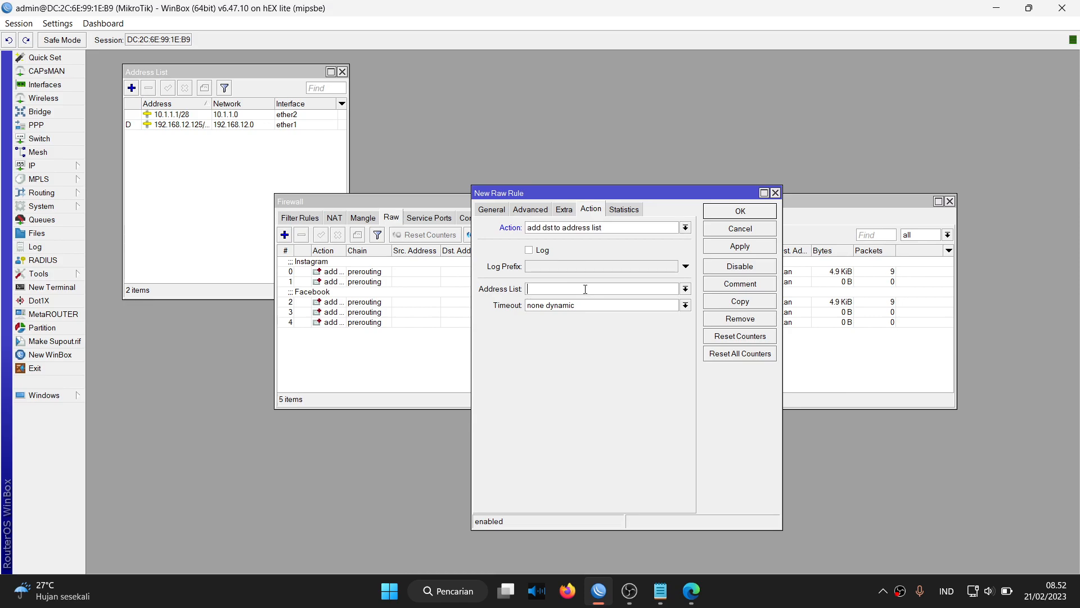
{"action": "type", "text": "File-Tipe"}
{"action": "key", "text": "ctrl+a"}
{"action": "key", "text": "BackSpace"}
{"action": "type", "text": "1d 0:0:0"}
Step: Give the raw rule the comment File-Tipe and apply it
{"action": "left_click", "coordinate": [718, 285]}
{"action": "type", "text": "File-Tipe"}
{"action": "key", "text": "Return"}
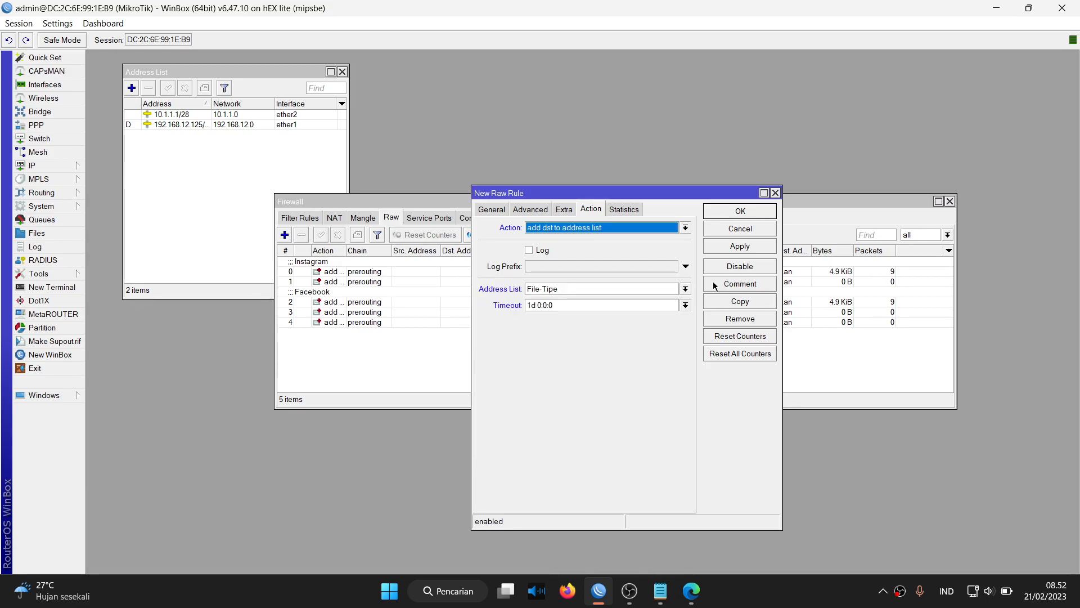
{"action": "left_click", "coordinate": [728, 249]}
Step: Duplicate the .mp3 raw rule without a comment, set the copy's content to .mkv, and save and close both rules
{"action": "left_click", "coordinate": [739, 301]}
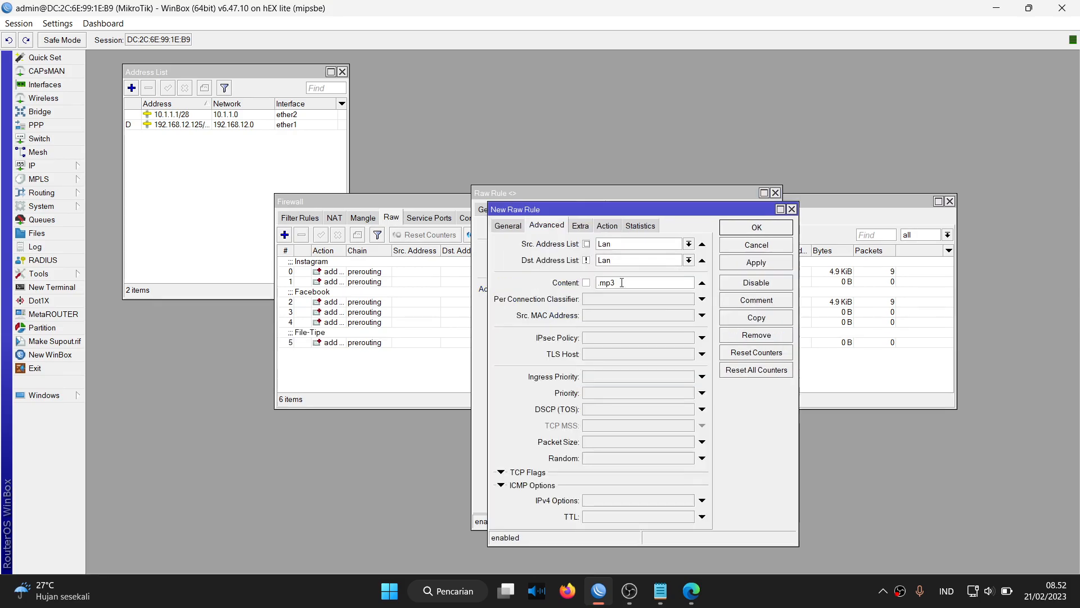
{"action": "key", "text": "BackSpace"}
{"action": "key", "text": "BackSpace"}
{"action": "key", "text": "BackSpace"}
{"action": "type", "text": "mkv"}
{"action": "left_click", "coordinate": [724, 302]}
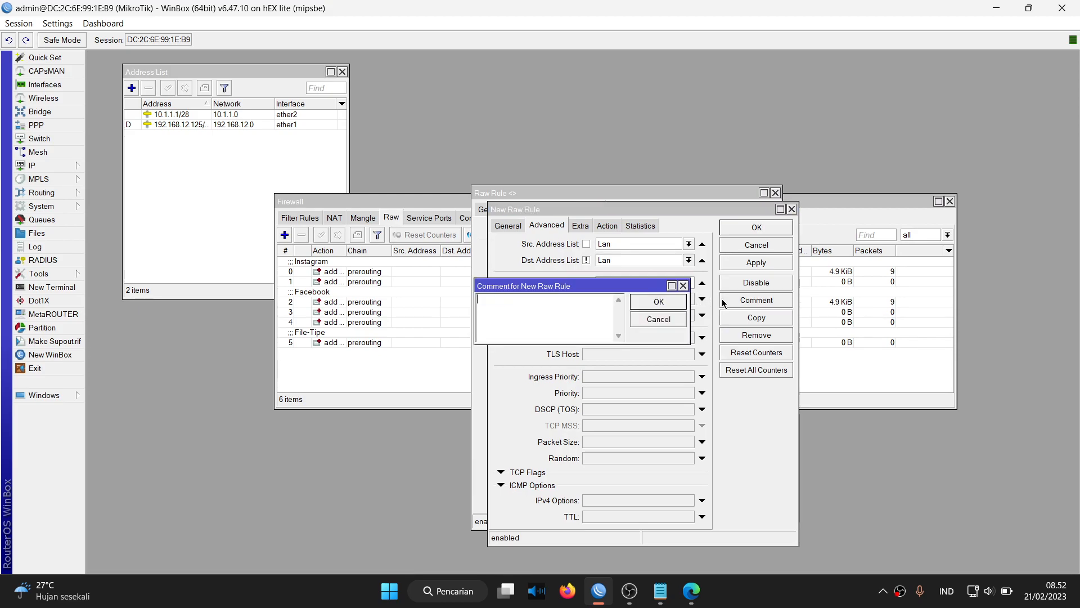
{"action": "key", "text": "Escape"}
{"action": "left_click", "coordinate": [756, 262]}
{"action": "left_click", "coordinate": [755, 228]}
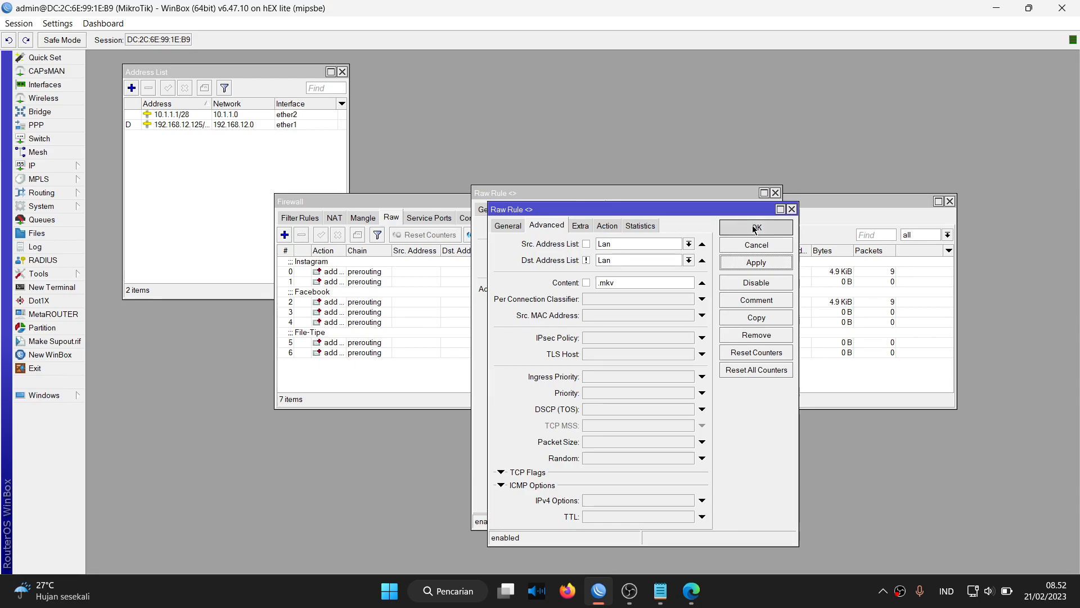
{"action": "left_click", "coordinate": [740, 211]}
Step: Create a new filter rule in the forward chain with File-Tipe as its destination address list
{"action": "left_click", "coordinate": [297, 218]}
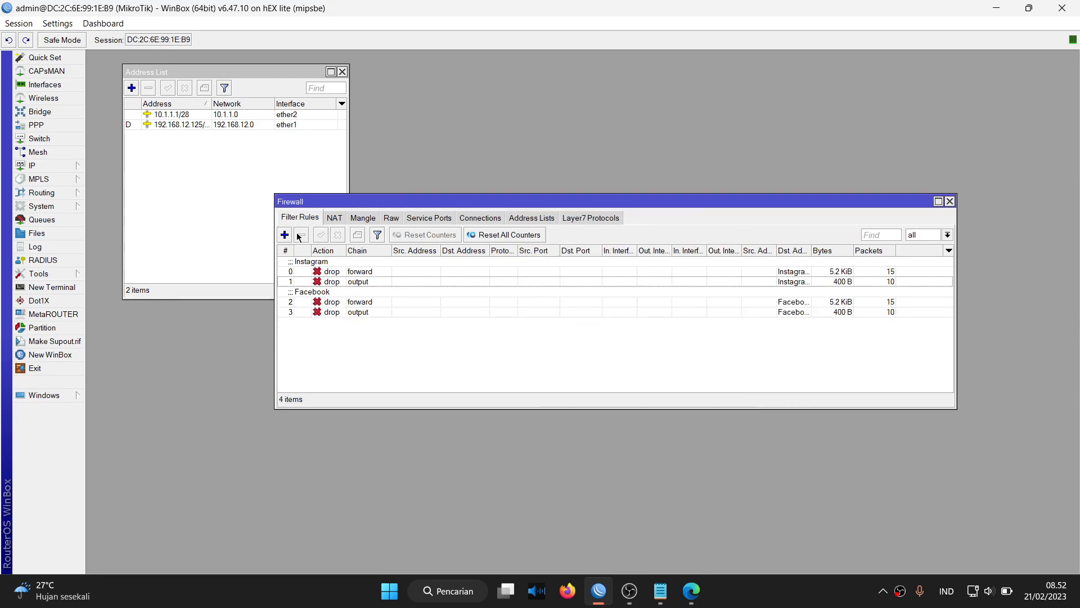
{"action": "left_click", "coordinate": [285, 234]}
{"action": "left_click", "coordinate": [400, 145]}
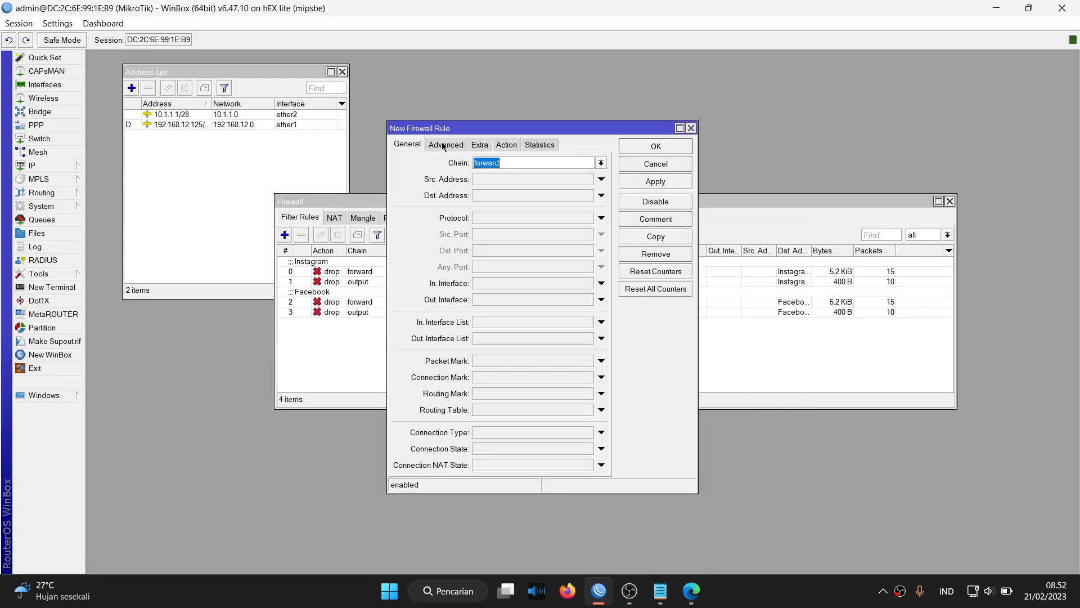
{"action": "left_click", "coordinate": [445, 145]}
{"action": "left_click", "coordinate": [547, 164]}
{"action": "left_click", "coordinate": [586, 164]}
{"action": "left_click", "coordinate": [567, 179]}
{"action": "left_click", "coordinate": [574, 179]}
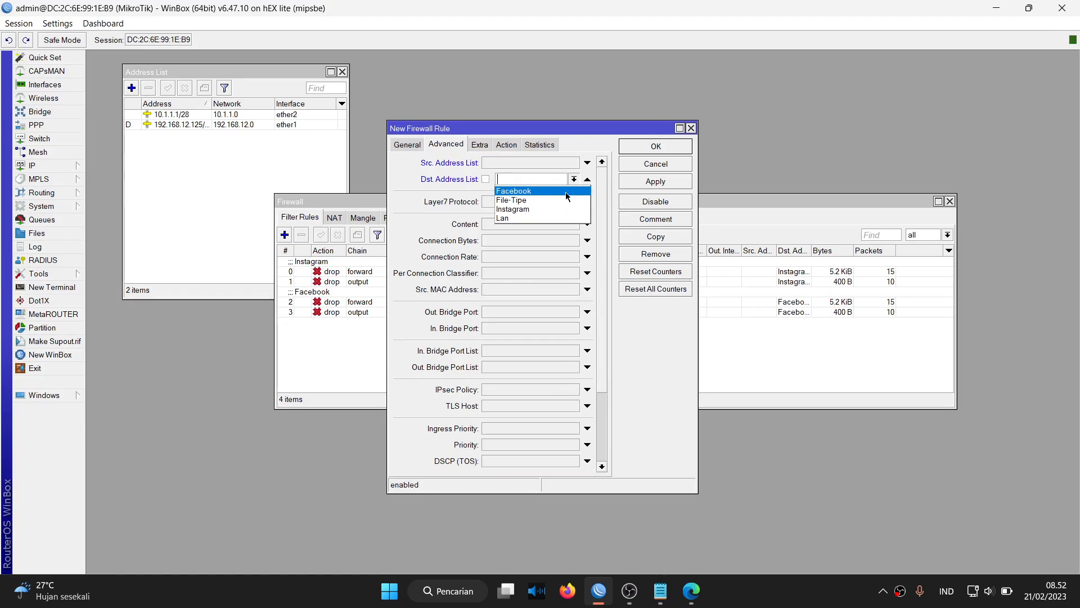
{"action": "left_click", "coordinate": [563, 199]}
Step: Set the filter rule's action to drop, comment it File-Tipe, and apply it
{"action": "left_click", "coordinate": [479, 144]}
{"action": "left_click", "coordinate": [496, 145]}
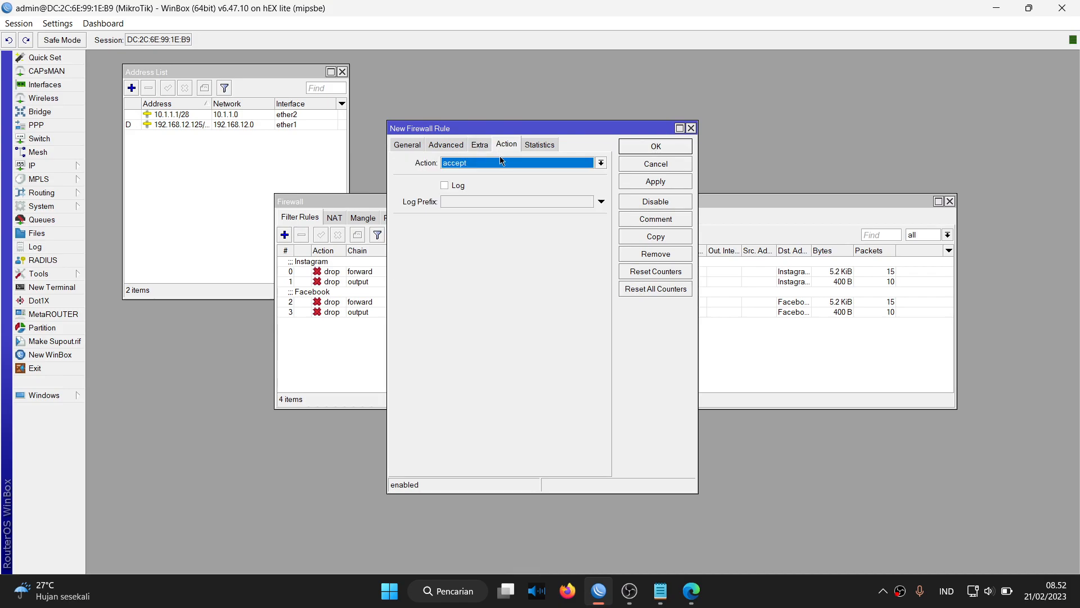
{"action": "left_click", "coordinate": [500, 157]}
{"action": "left_click", "coordinate": [511, 202]}
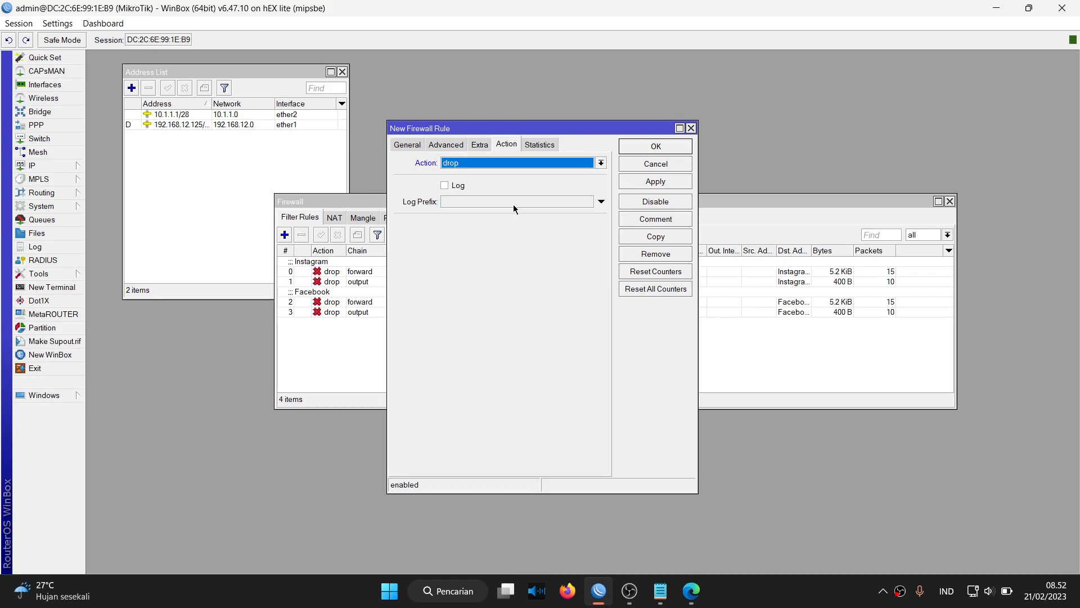
{"action": "left_click", "coordinate": [650, 219]}
{"action": "type", "text": "File"}
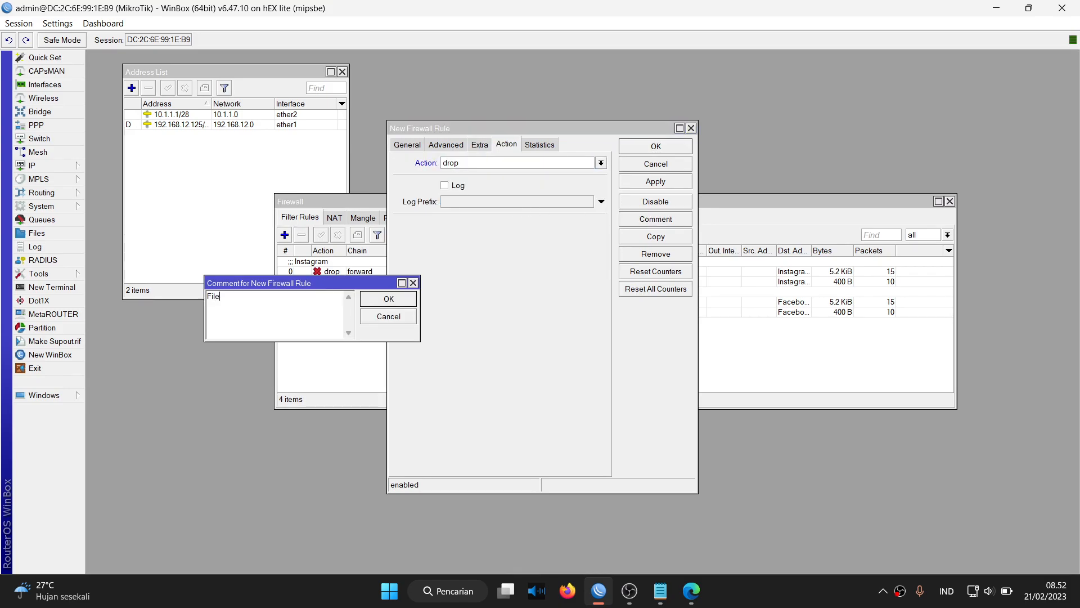
{"action": "type", "text": "-Tipe"}
{"action": "key", "text": "Return"}
{"action": "left_click", "coordinate": [643, 184]}
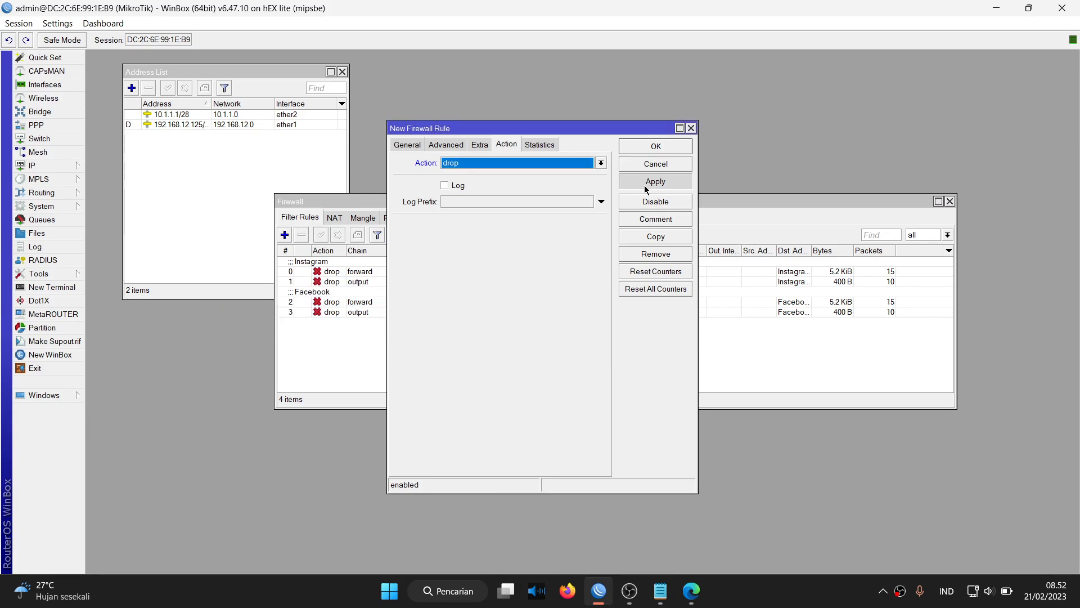
Step: Duplicate the File-Tipe drop rule for the output chain, clear the copy's comment, apply it, and close both rule windows
{"action": "left_click", "coordinate": [643, 234]}
{"action": "left_click", "coordinate": [426, 162]}
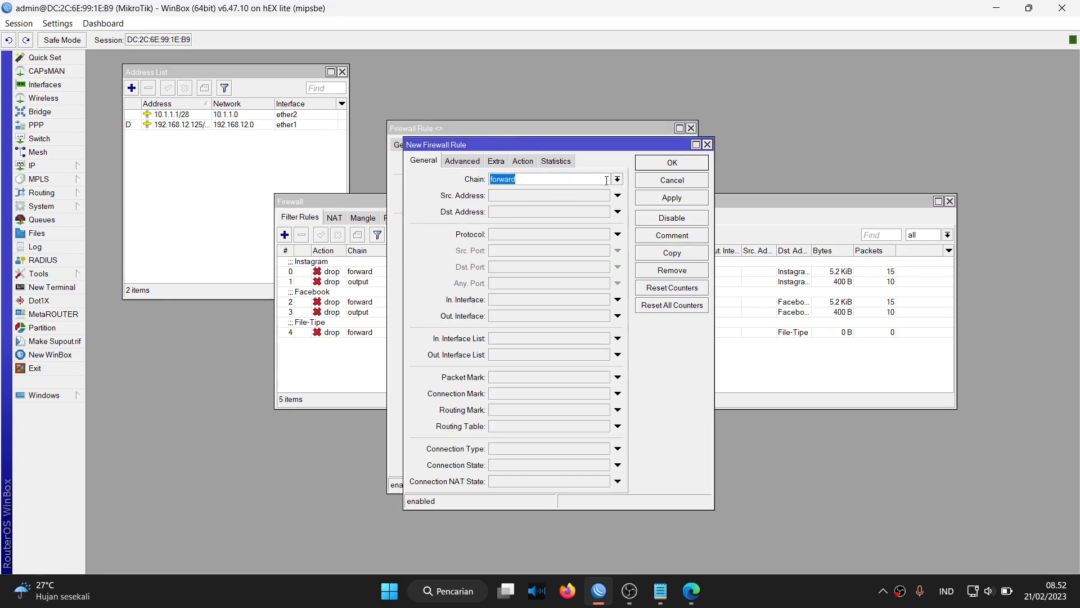
{"action": "left_click", "coordinate": [617, 179]}
{"action": "left_click", "coordinate": [591, 204]}
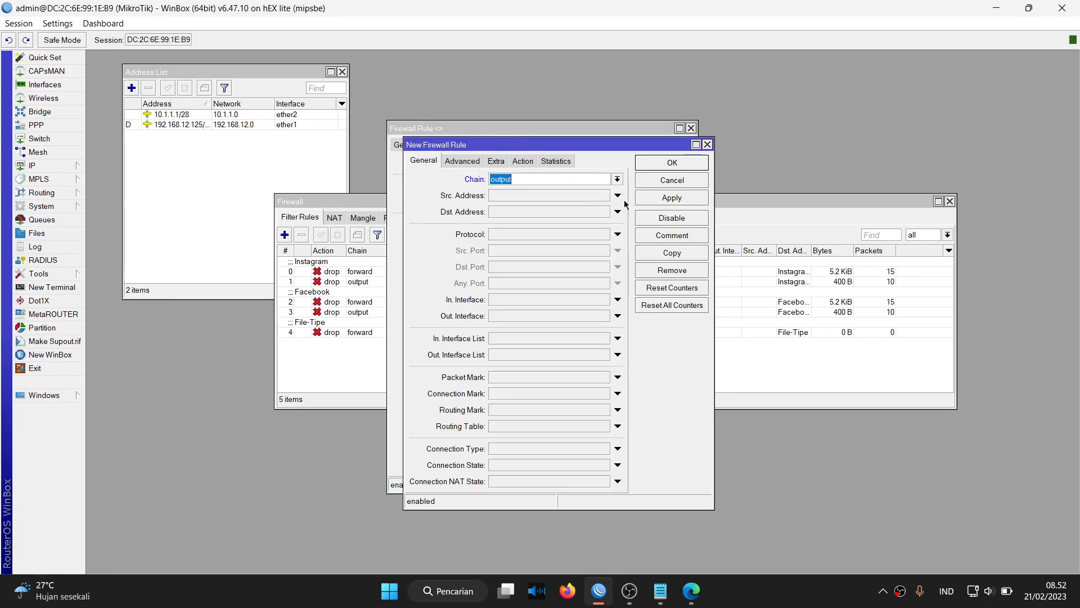
{"action": "left_click", "coordinate": [670, 198]}
{"action": "left_click", "coordinate": [673, 235]}
{"action": "key", "text": "BackSpace"}
{"action": "key", "text": "Return"}
{"action": "left_click", "coordinate": [670, 179]}
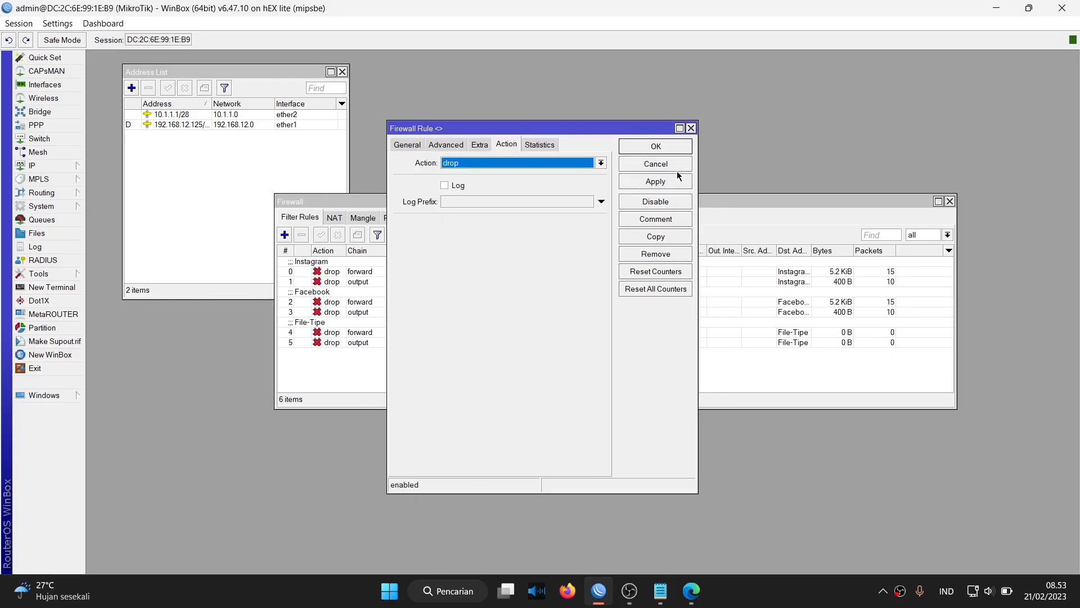
{"action": "left_click", "coordinate": [662, 168]}
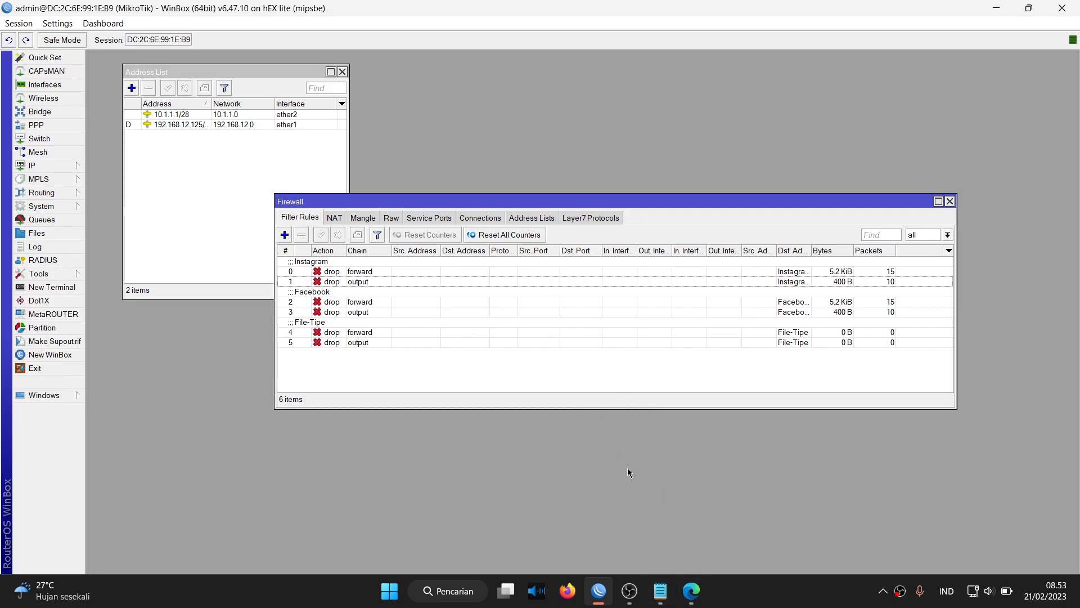
{"action": "left_click", "coordinate": [692, 590]}
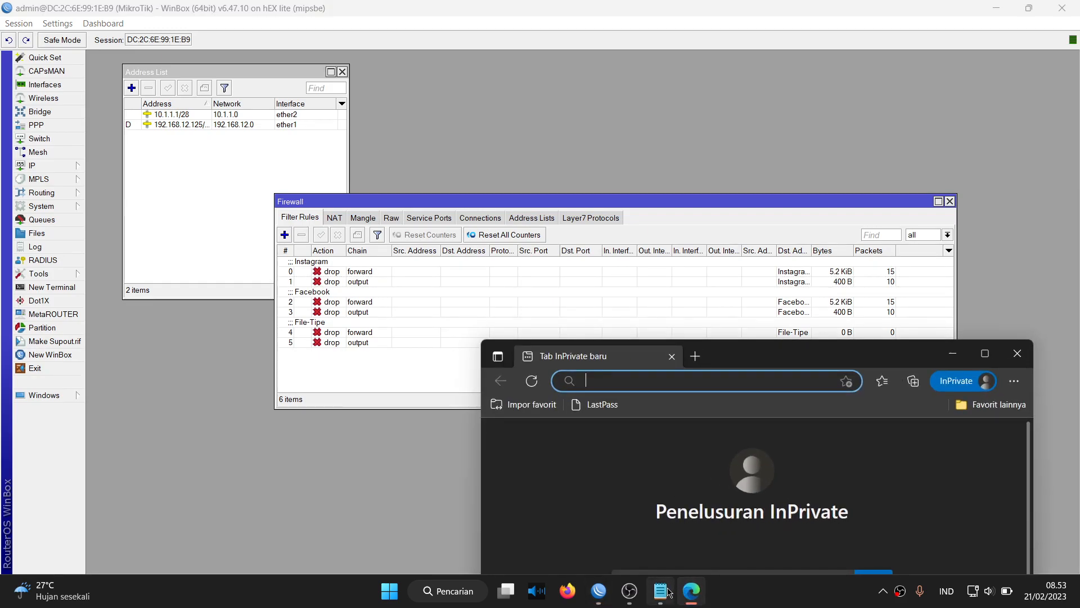
{"action": "left_click", "coordinate": [668, 591]}
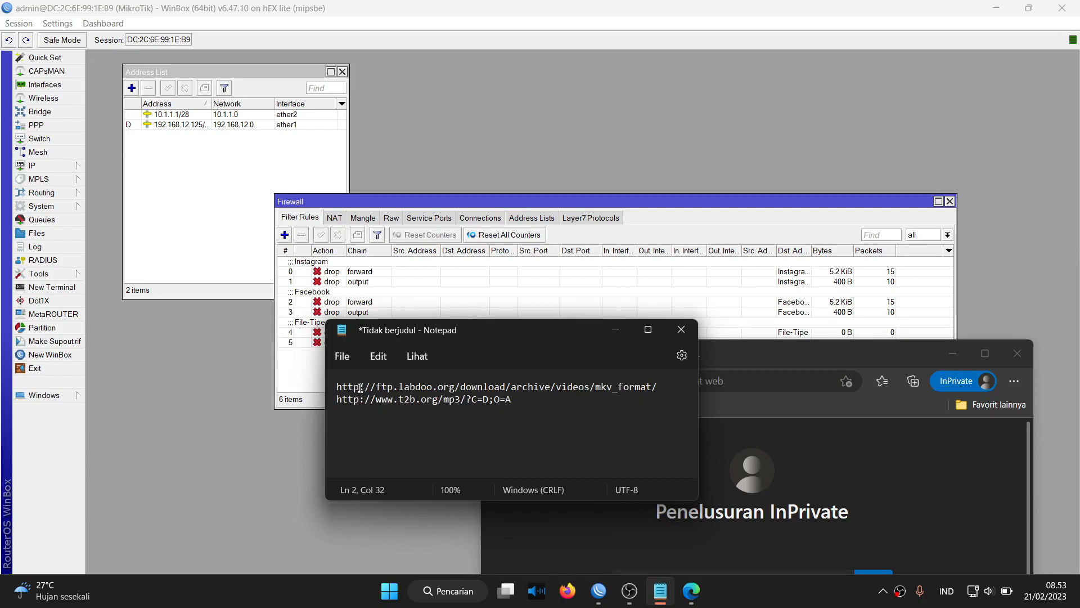
{"action": "left_click_drag", "start_coordinate": [658, 386], "coordinate": [332, 384]}
{"action": "key", "text": "ctrl+c"}
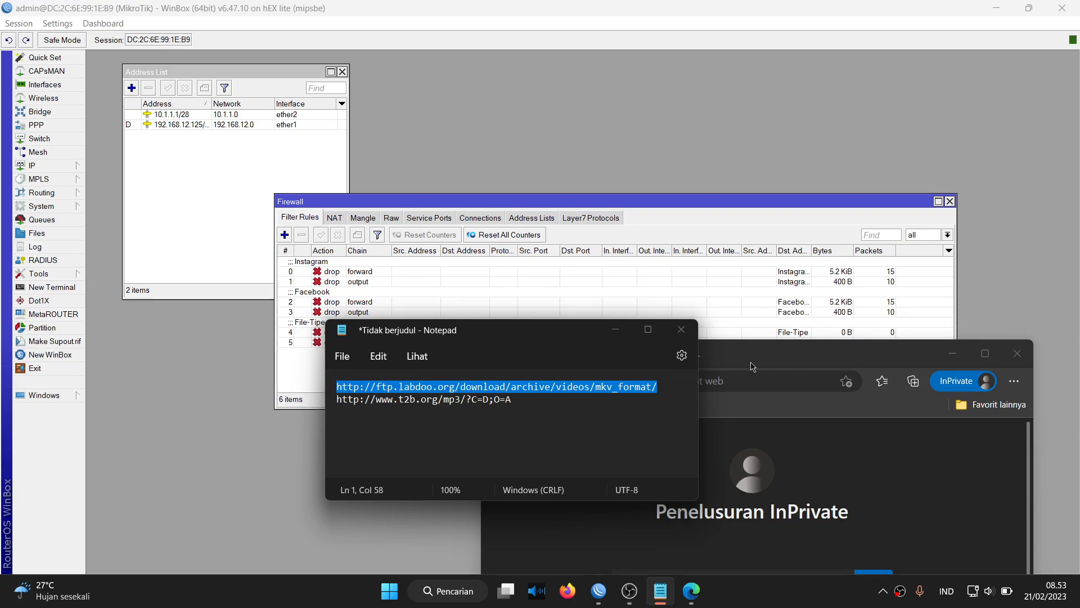
{"action": "left_click", "coordinate": [703, 383]}
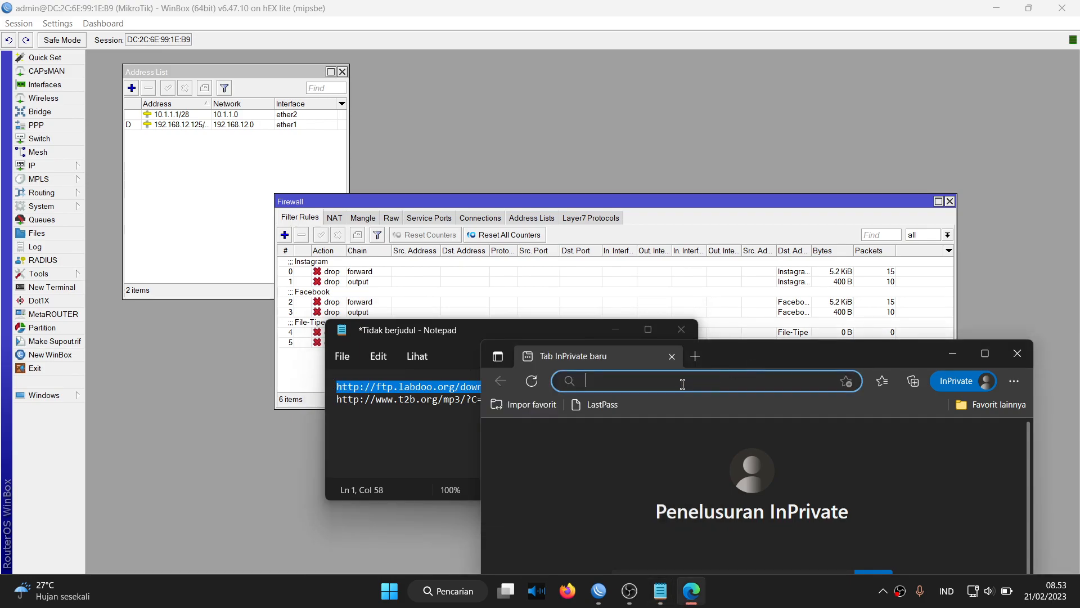
{"action": "key", "text": "ctrl+v"}
{"action": "key", "text": "Return"}
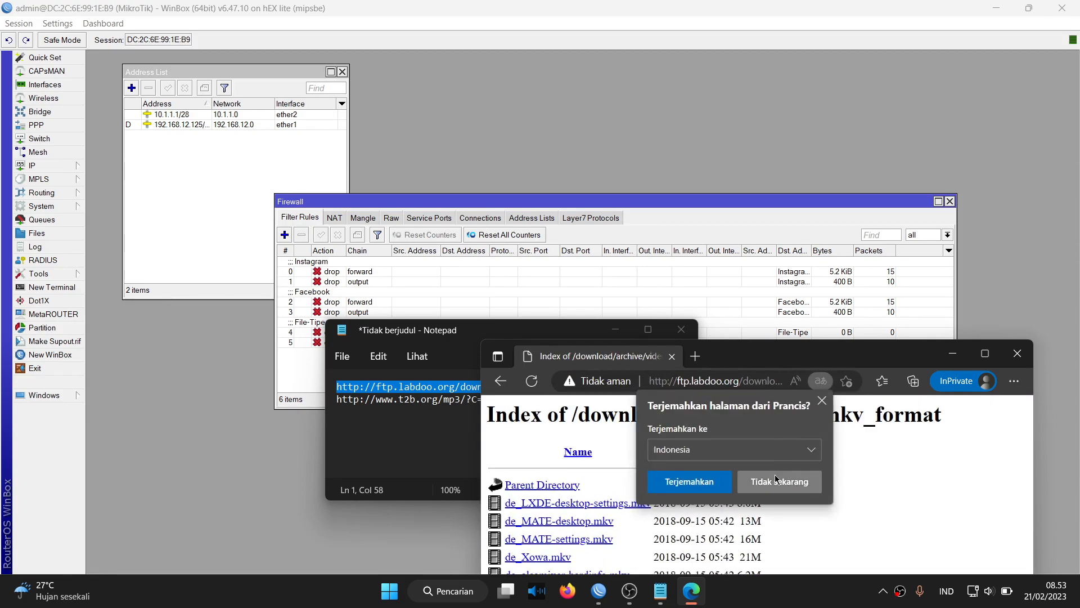
{"action": "left_click", "coordinate": [777, 479]}
Step: Minimize Notepad, move the browser beside the firewall counters, and try to open de_LXDE-desktop-settings.mkv to test the block
{"action": "left_click", "coordinate": [620, 337]}
{"action": "left_click", "coordinate": [620, 336]}
{"action": "left_click_drag", "start_coordinate": [778, 357], "coordinate": [315, 59]}
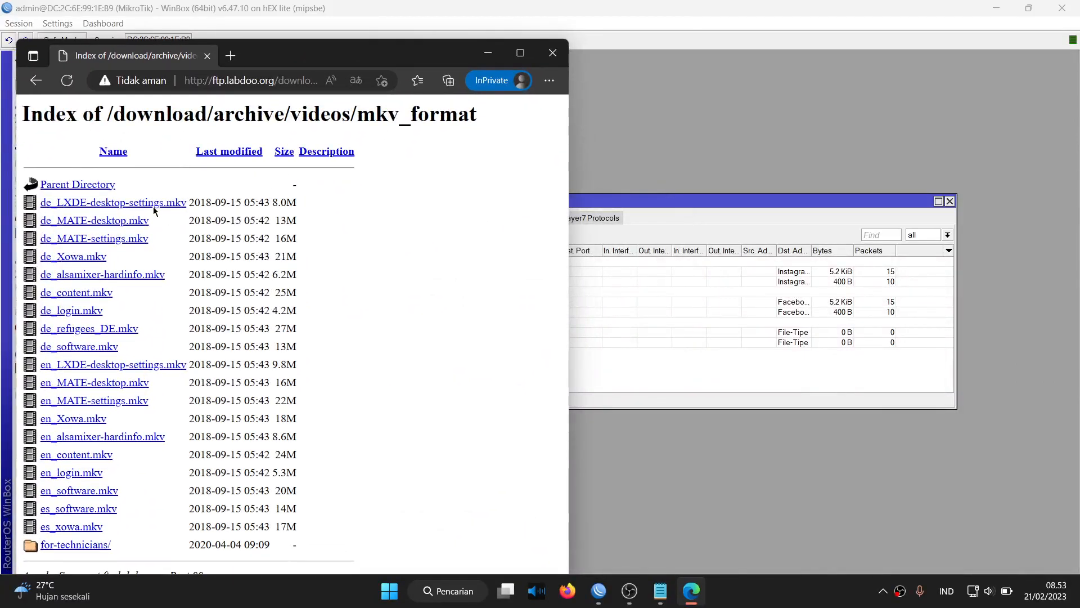
{"action": "left_click", "coordinate": [150, 203]}
{"action": "left_click", "coordinate": [75, 83]}
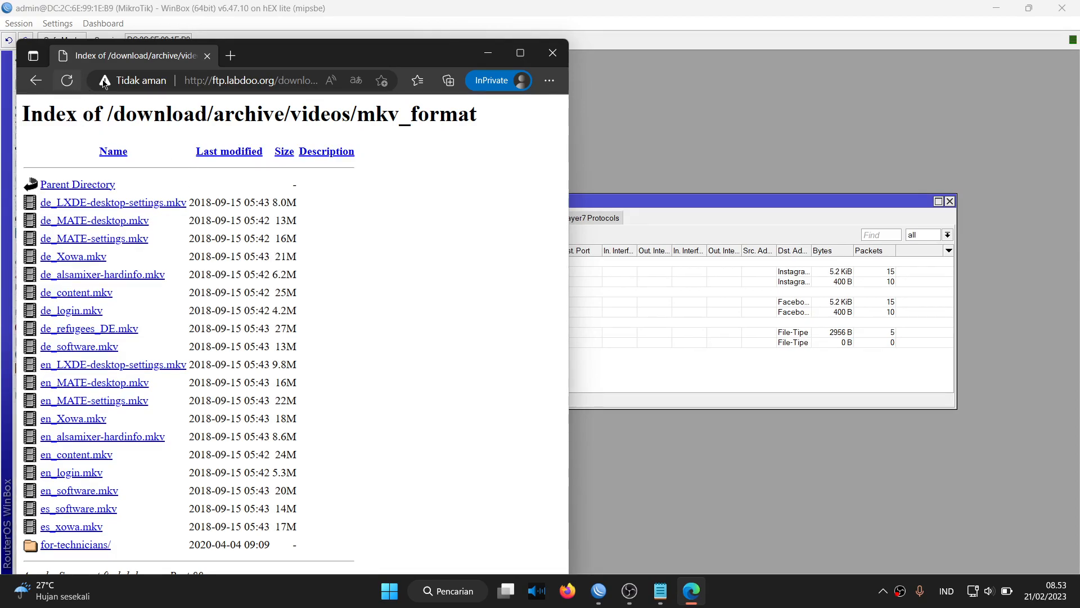
{"action": "left_click", "coordinate": [662, 605]}
{"action": "left_click_drag", "start_coordinate": [593, 421], "coordinate": [336, 400]}
{"action": "key", "text": "super+c"}
{"action": "right_click", "coordinate": [426, 400]}
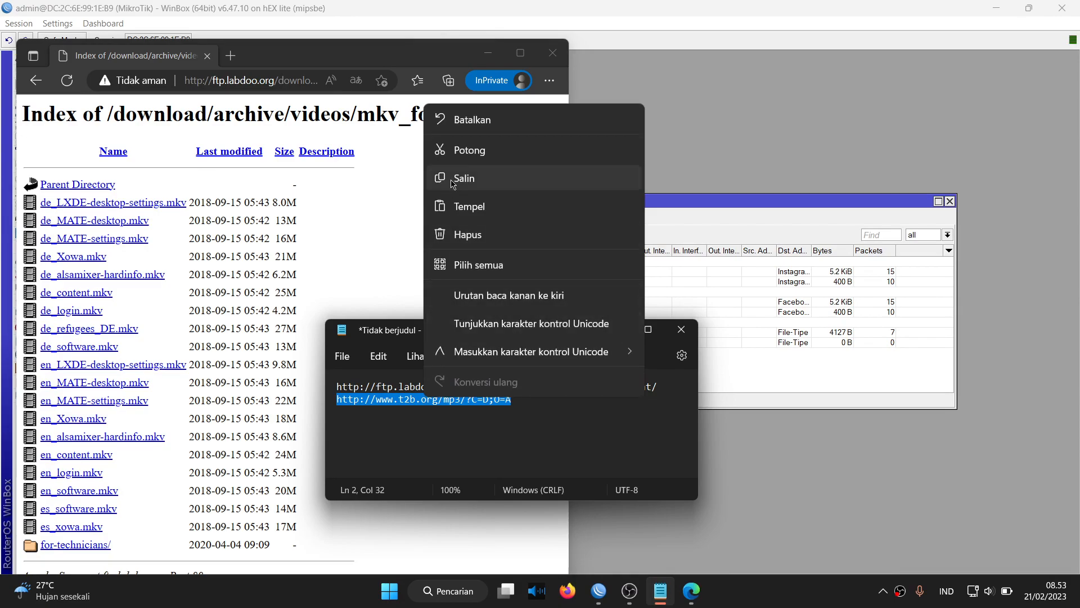
{"action": "left_click", "coordinate": [453, 183]}
{"action": "left_click", "coordinate": [228, 55]}
{"action": "right_click", "coordinate": [221, 79]}
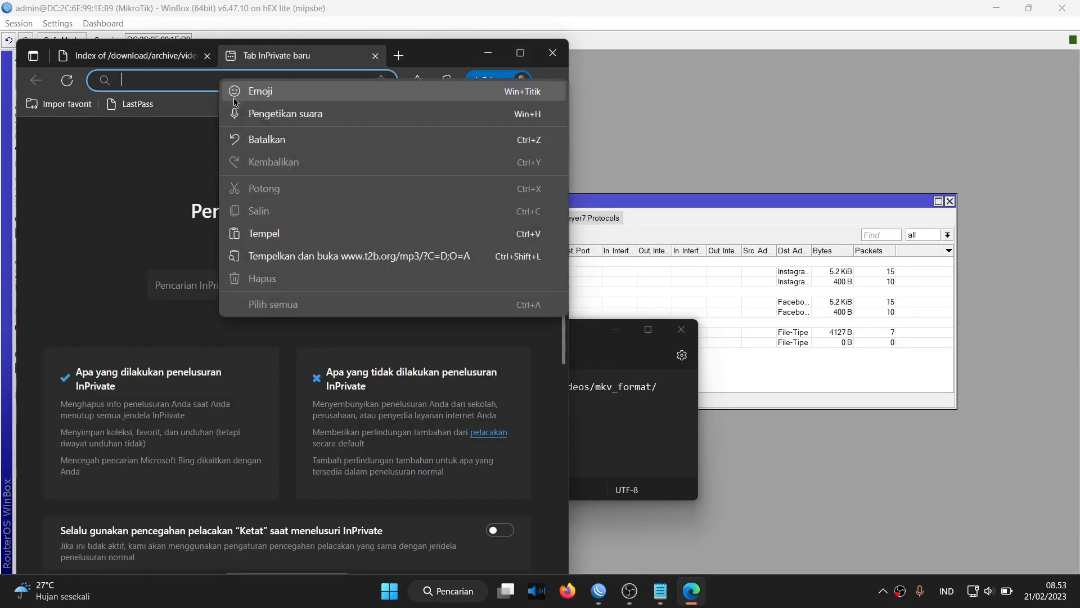
{"action": "left_click", "coordinate": [283, 236]}
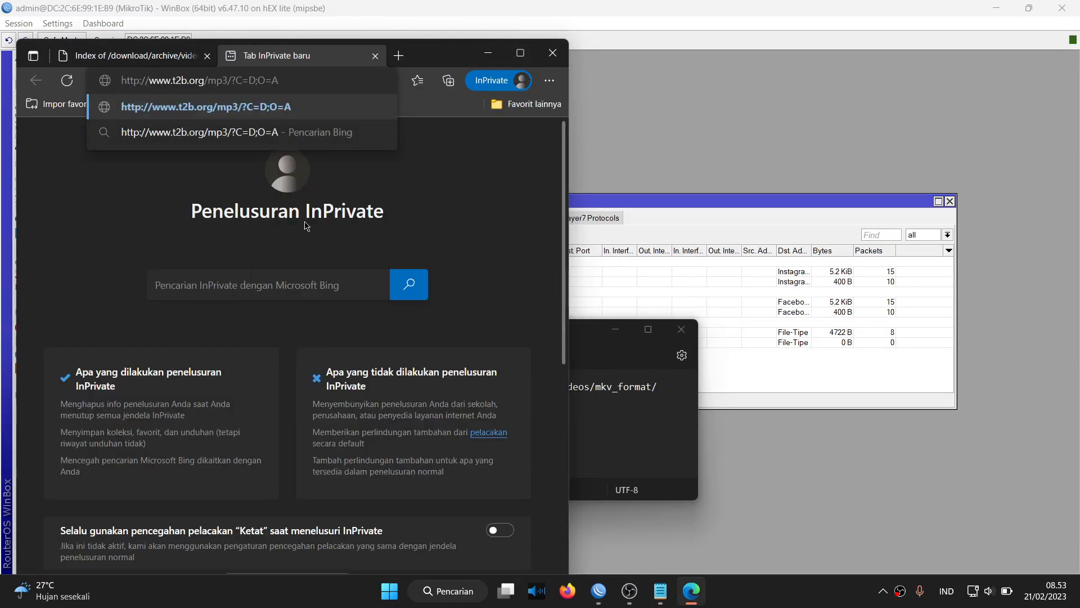
{"action": "key", "text": "Return"}
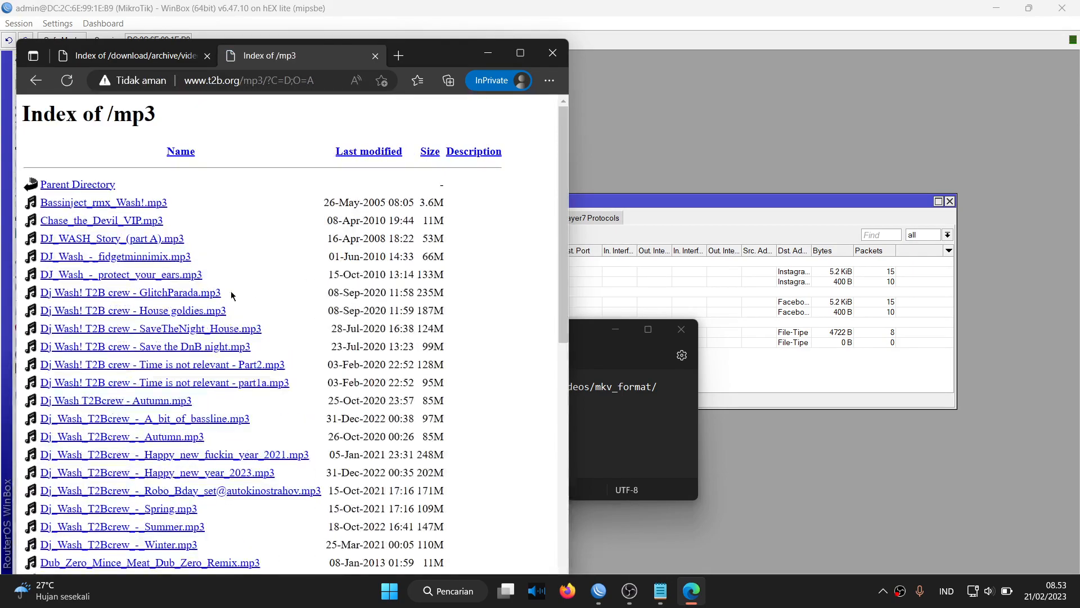
Step: Try to open DJ_WASH_Story_(part A).mp3, minimize Notepad, and check the filter and raw rules' traffic counters in WinBox
{"action": "left_click", "coordinate": [109, 239]}
{"action": "left_click", "coordinate": [616, 330]}
{"action": "left_click", "coordinate": [680, 256]}
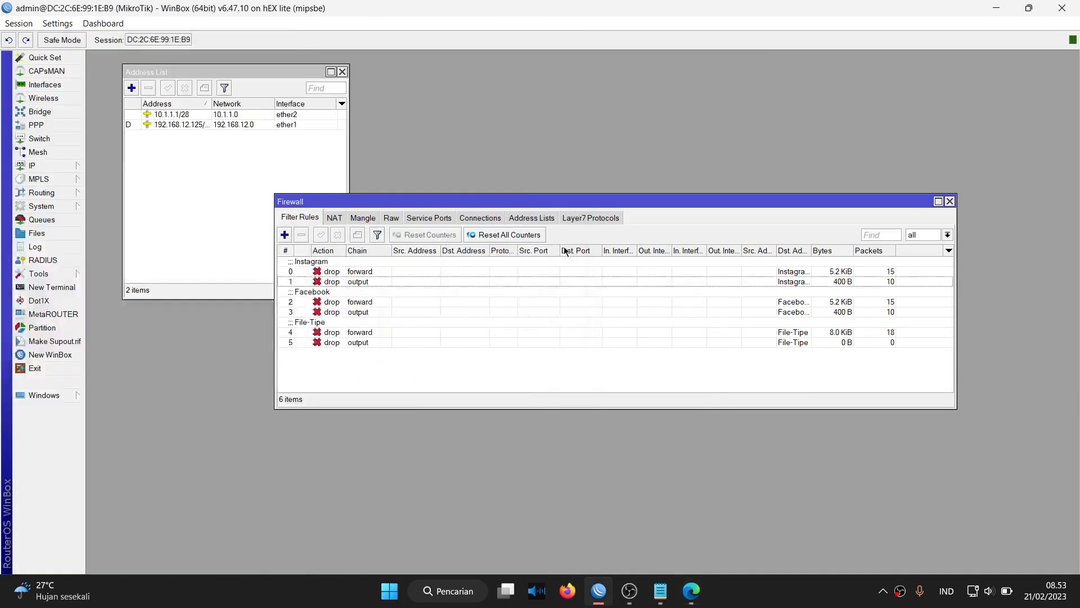
{"action": "left_click", "coordinate": [383, 221]}
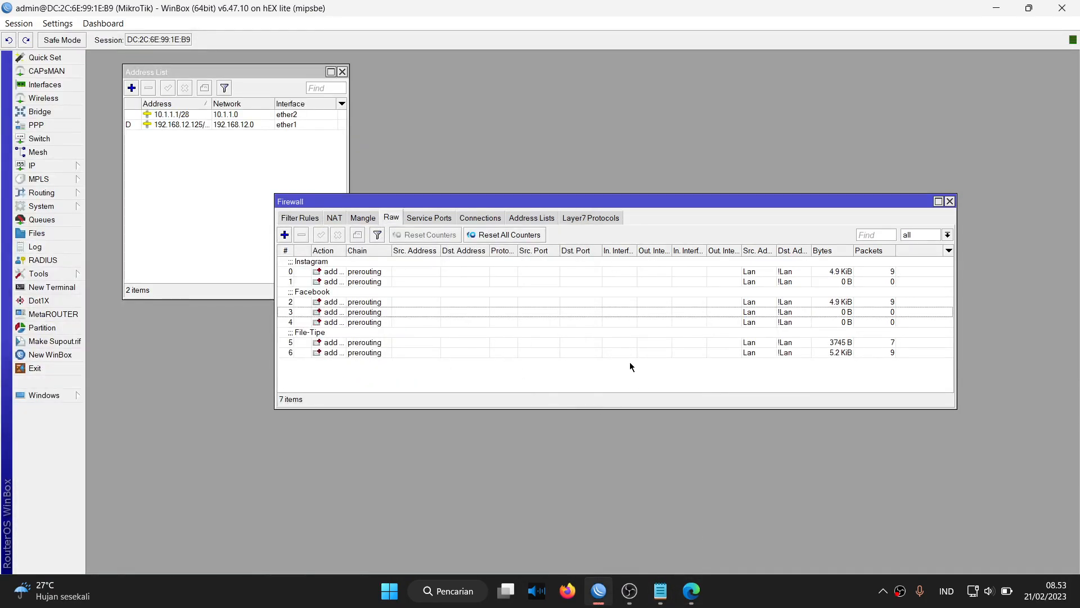
Step: Return to Edge and look through the file list on the Index of /mp3 page
{"action": "left_click", "coordinate": [692, 591]}
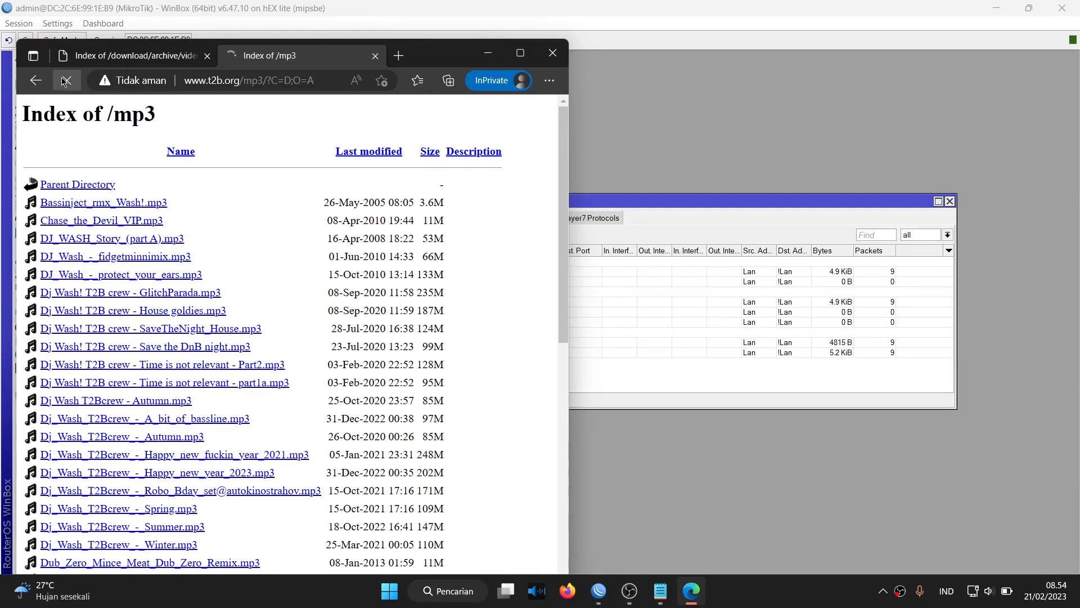
{"action": "scroll", "coordinate": [152, 145], "scroll_direction": "down", "scroll_amount": 7}
{"action": "scroll", "coordinate": [191, 169], "scroll_direction": "up", "scroll_amount": 7}
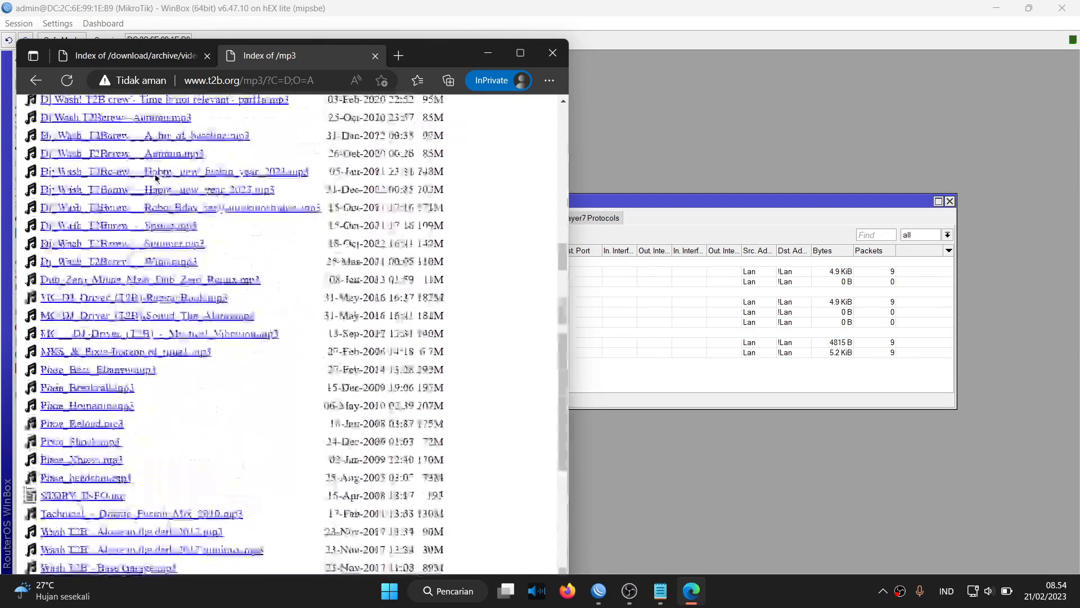
{"action": "scroll", "coordinate": [232, 203], "scroll_direction": "down", "scroll_amount": 5}
{"action": "scroll", "coordinate": [232, 204], "scroll_direction": "up", "scroll_amount": 5}
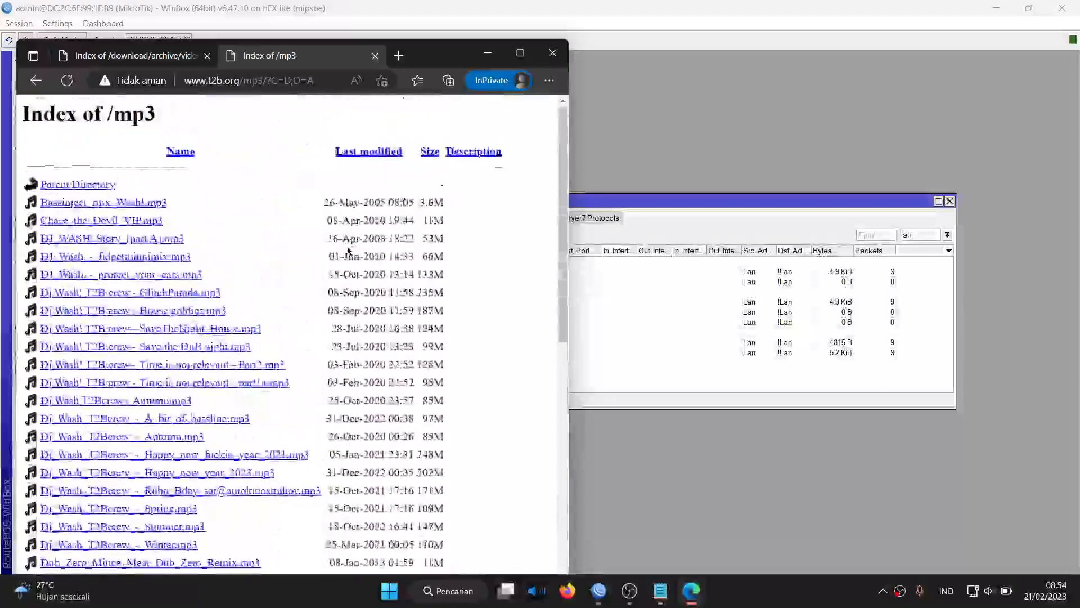
{"action": "scroll", "coordinate": [232, 204], "scroll_direction": "down", "scroll_amount": 8}
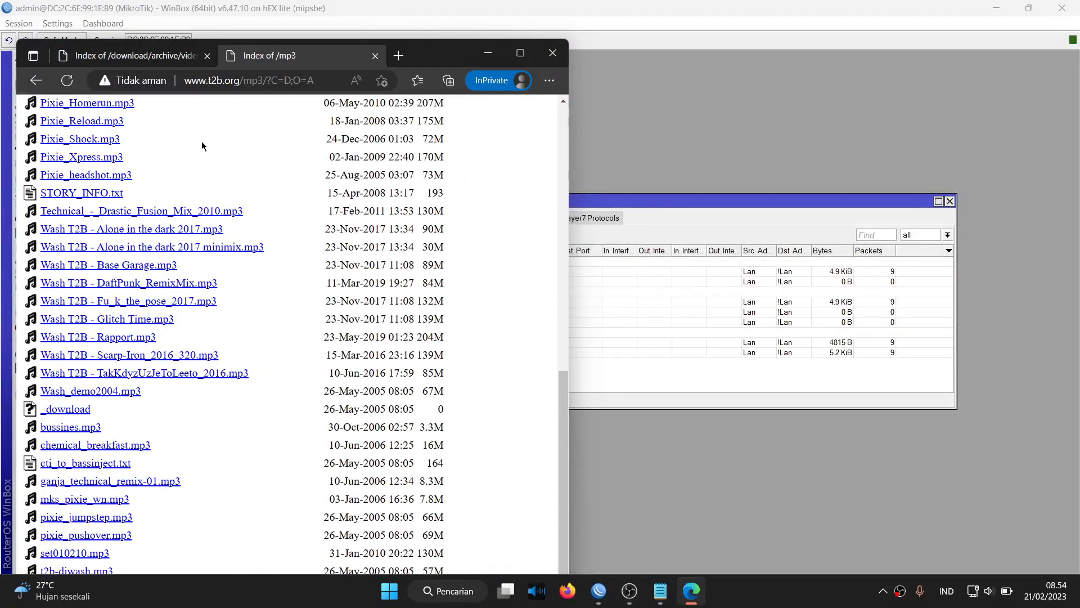
Step: View the mkv_format file index in Edge, and check the traffic counters of the two File-Tipe raw rules in WinBox
{"action": "left_click", "coordinate": [158, 55]}
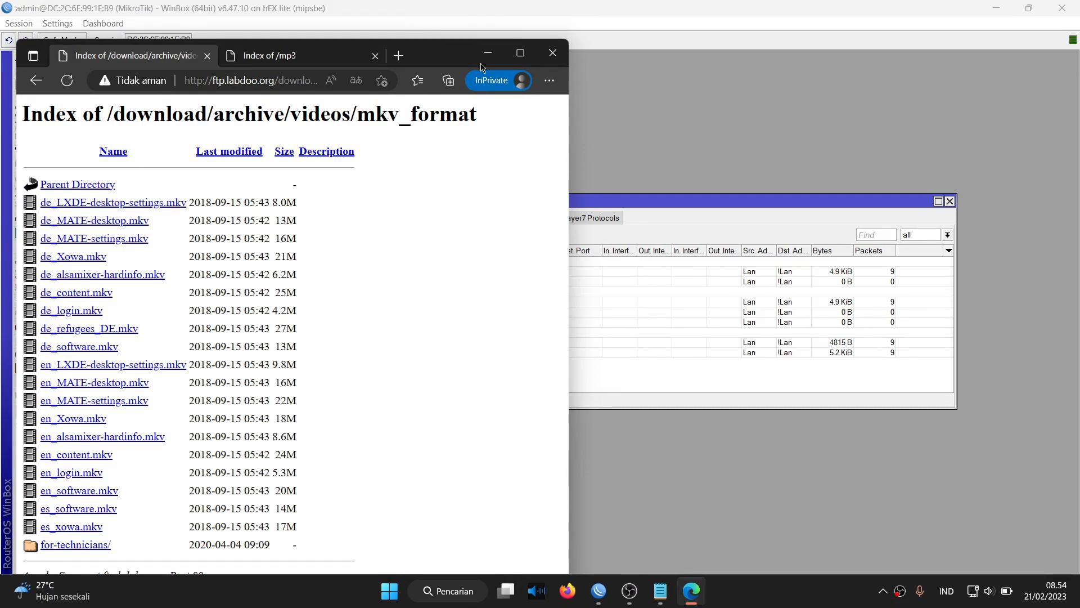
{"action": "left_click", "coordinate": [692, 593]}
{"action": "left_click", "coordinate": [692, 594]}
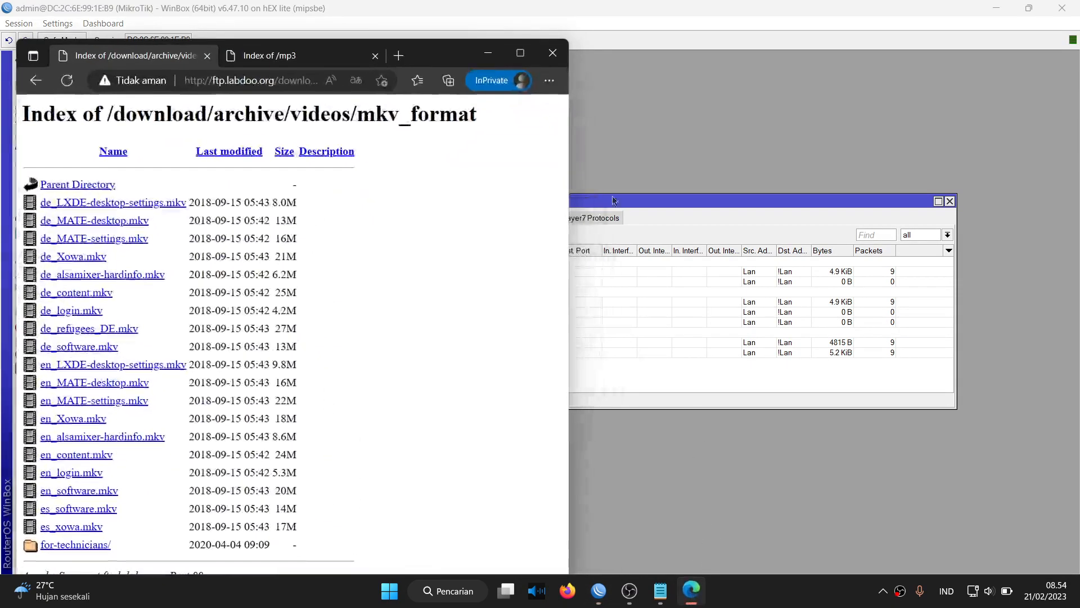
{"action": "mouse_move", "coordinate": [522, 65]}
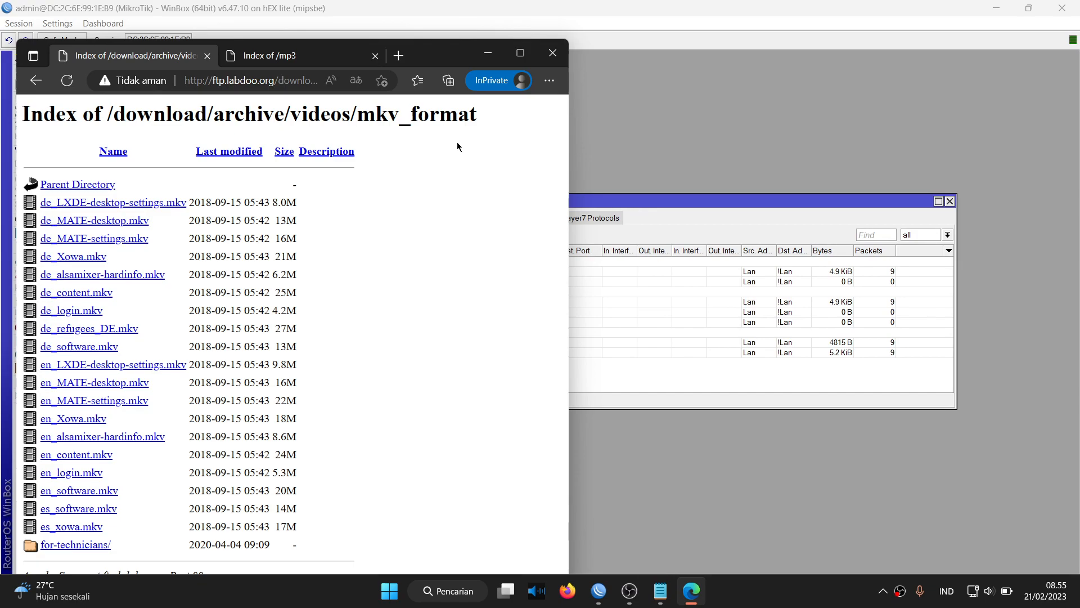
{"action": "left_click", "coordinate": [730, 237]}
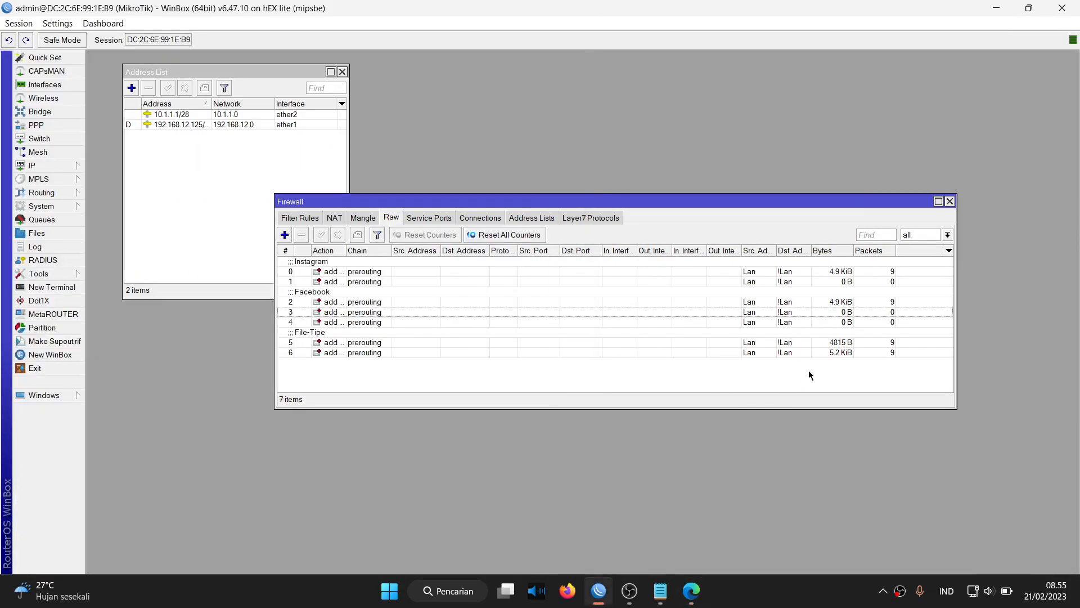
{"action": "left_click", "coordinate": [840, 344]}
{"action": "left_click", "coordinate": [842, 353]}
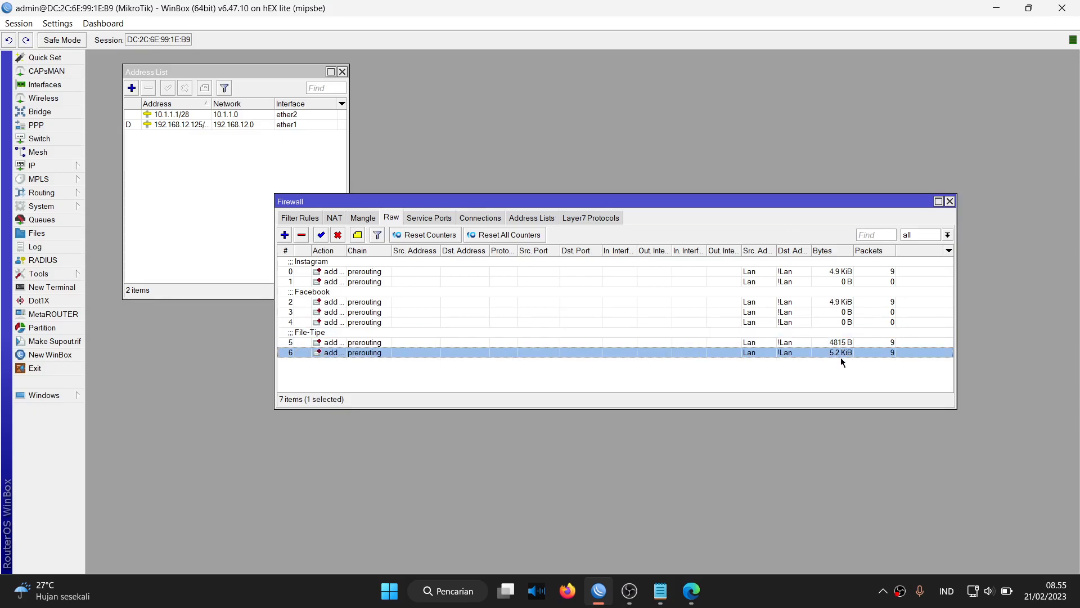
Step: Return to Edge and close the InPrivate window
{"action": "left_click", "coordinate": [692, 591]}
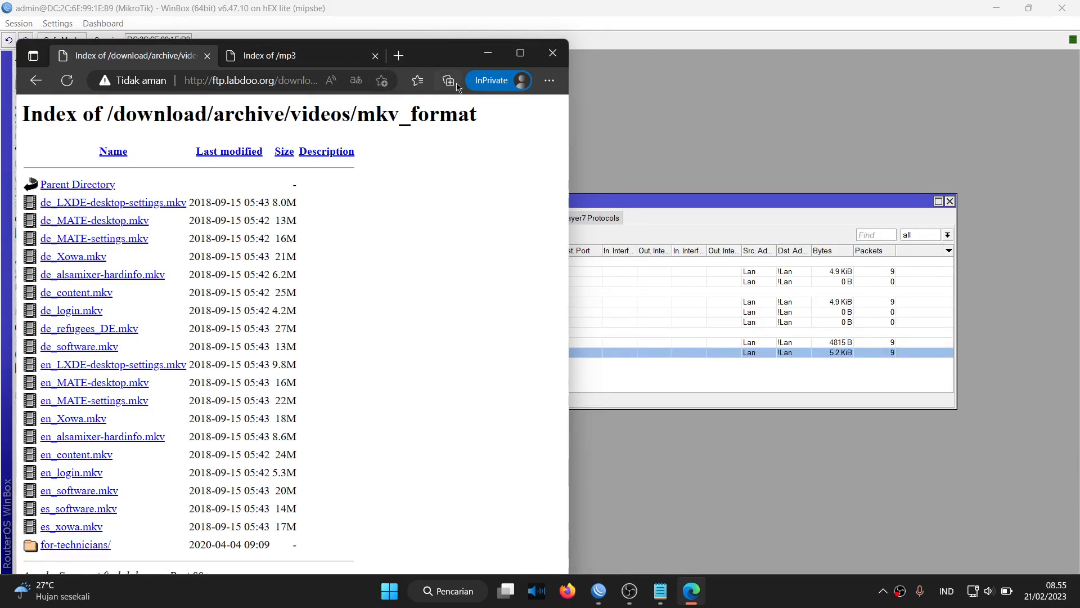
{"action": "left_click", "coordinate": [553, 53]}
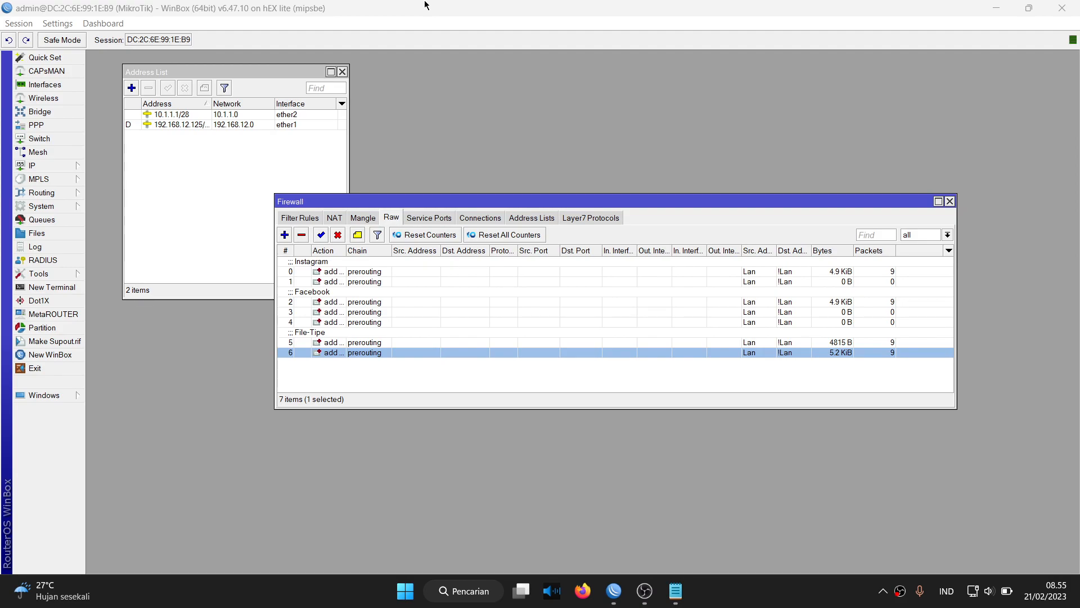
Step: View the Layer7 Protocols list and the Content option in a new filter rule's advanced settings, discarding the rule
{"action": "left_click", "coordinate": [572, 218]}
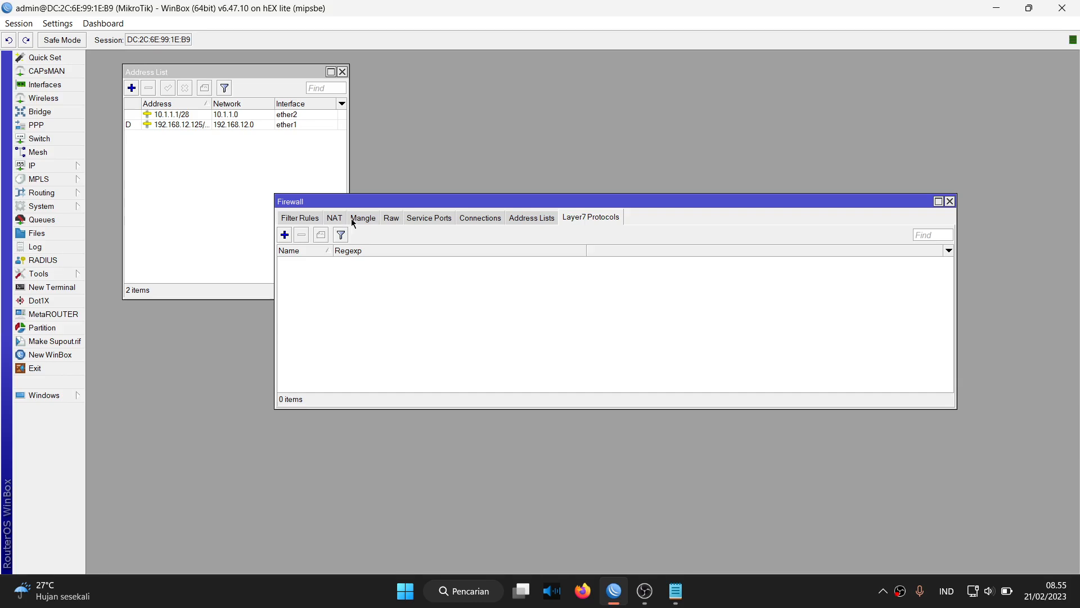
{"action": "left_click", "coordinate": [292, 218]}
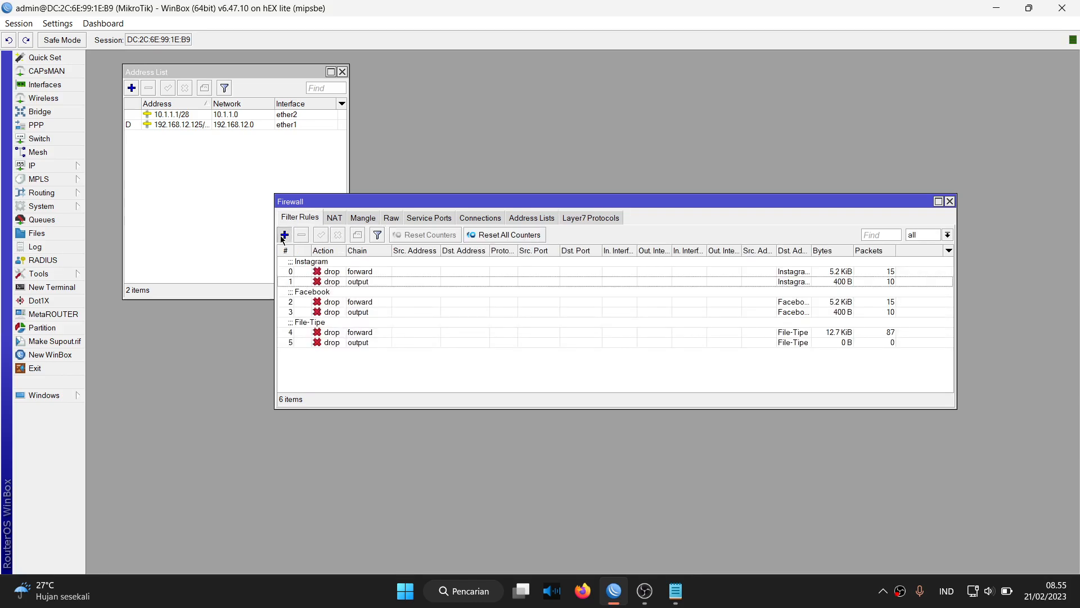
{"action": "left_click", "coordinate": [285, 234]}
{"action": "left_click", "coordinate": [438, 142]}
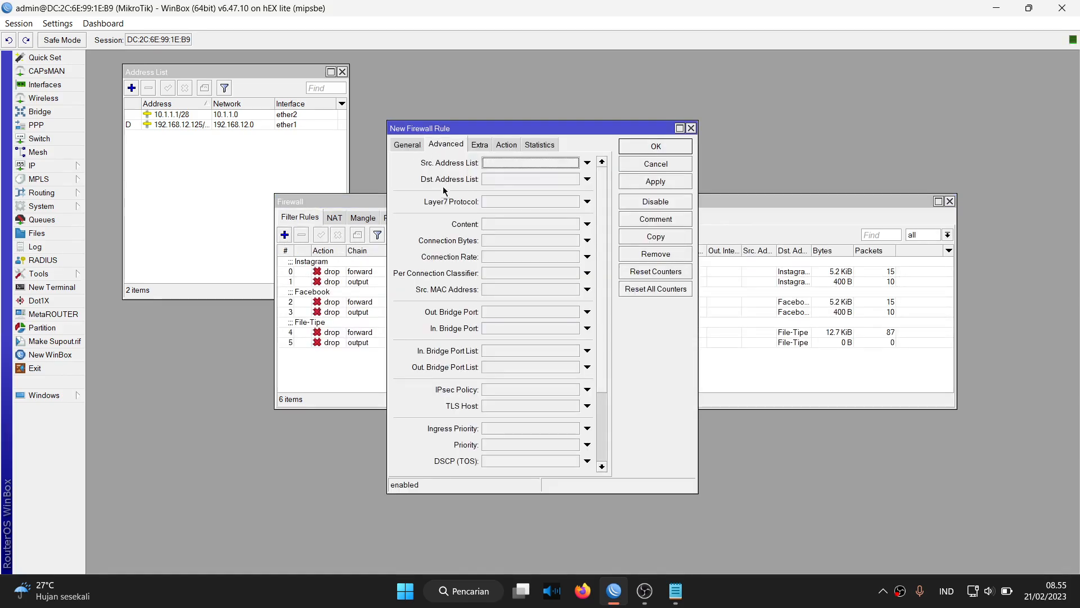
{"action": "left_click", "coordinate": [485, 229]}
{"action": "left_click", "coordinate": [587, 226]}
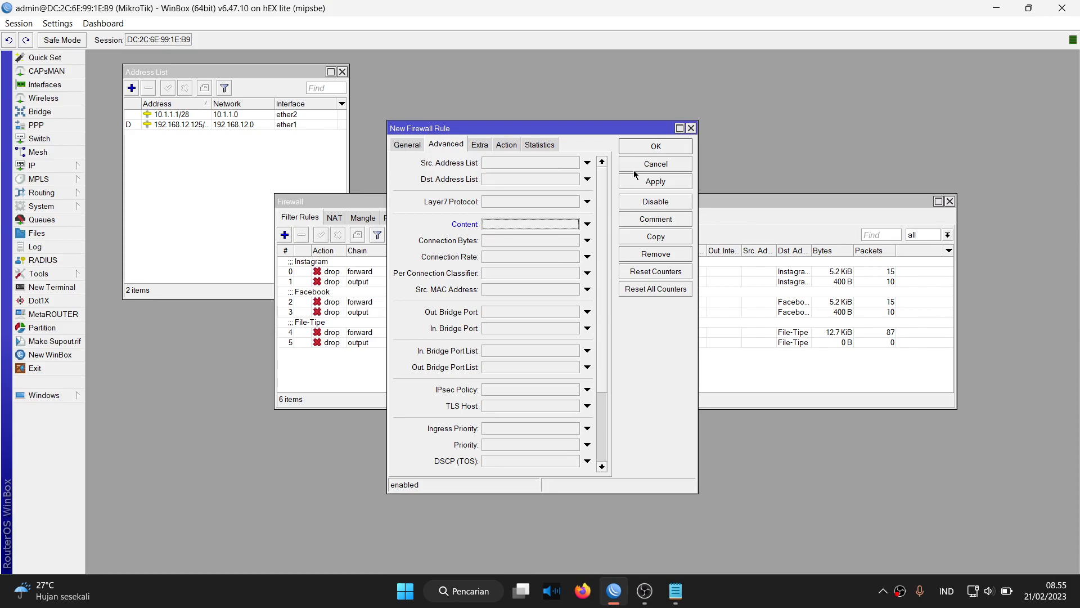
{"action": "left_click", "coordinate": [638, 166]}
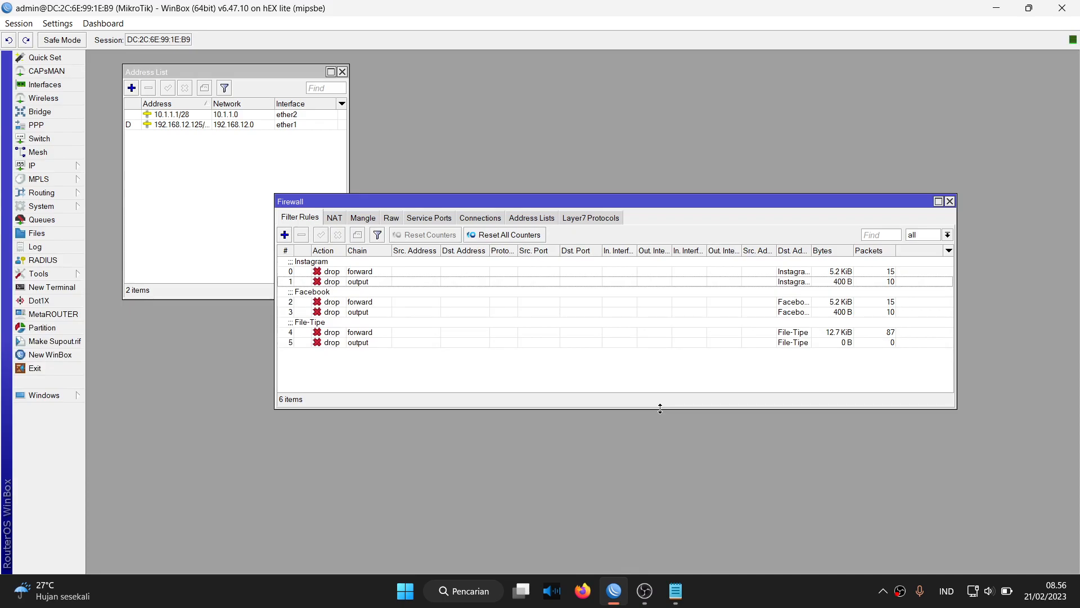
{"action": "left_click", "coordinate": [647, 590]}
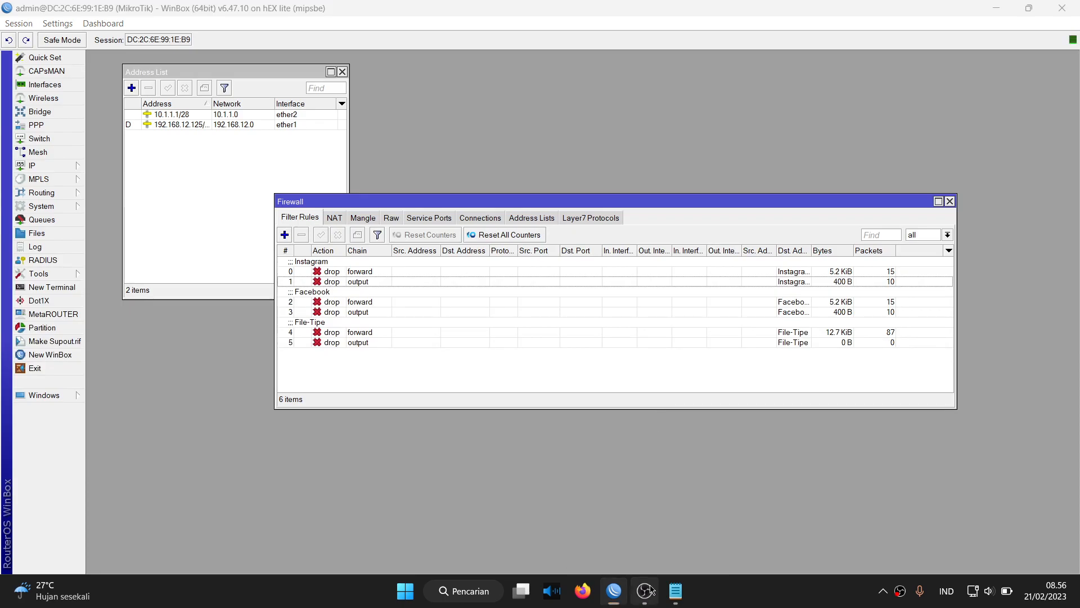